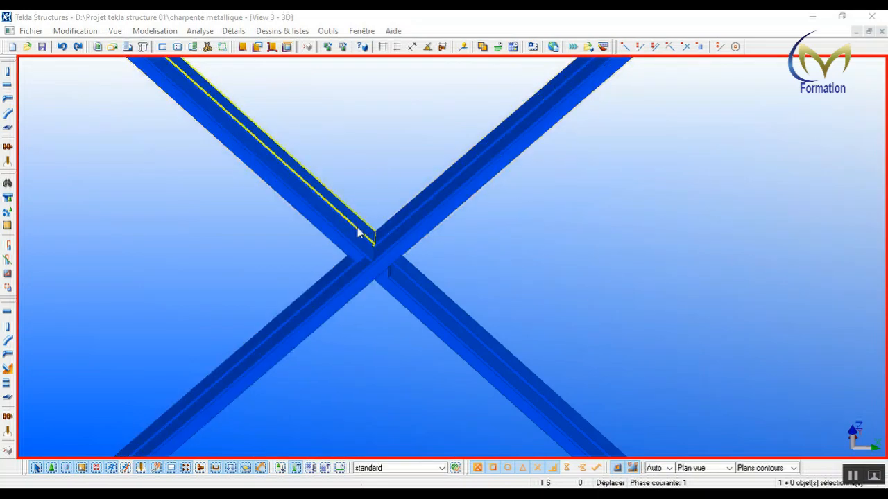
- Examine the X-bracing between columns 1 and 2, its central crossing and its ends at the column bases and heads
{"action": "scroll", "coordinate": [364, 234], "scroll_direction": "up", "scroll_amount": 2}
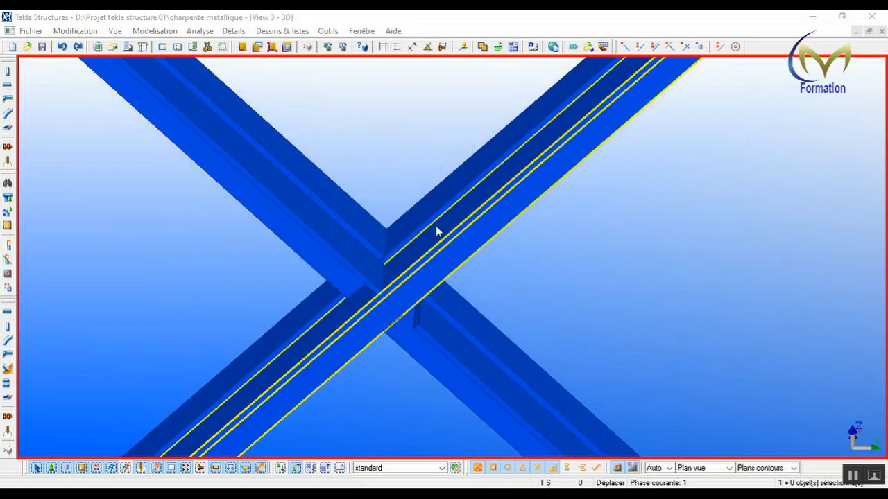
{"action": "scroll", "coordinate": [407, 257], "scroll_direction": "down", "scroll_amount": 5}
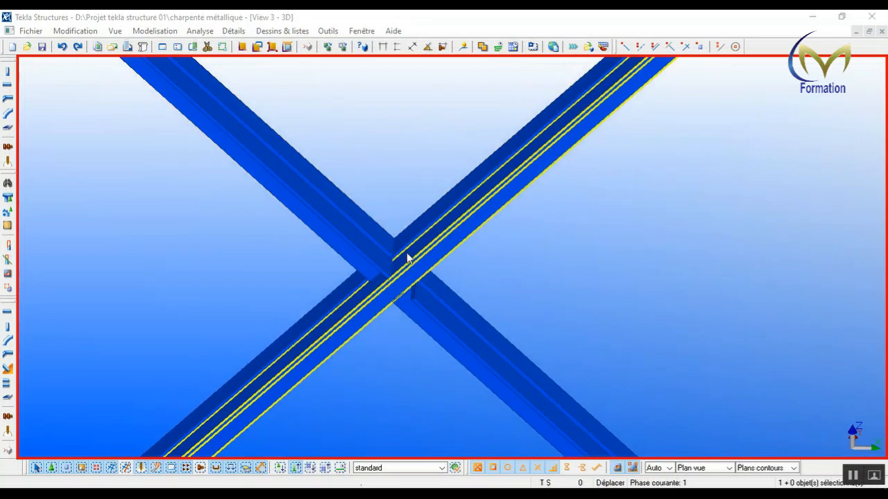
{"action": "scroll", "coordinate": [407, 251], "scroll_direction": "down", "scroll_amount": 3}
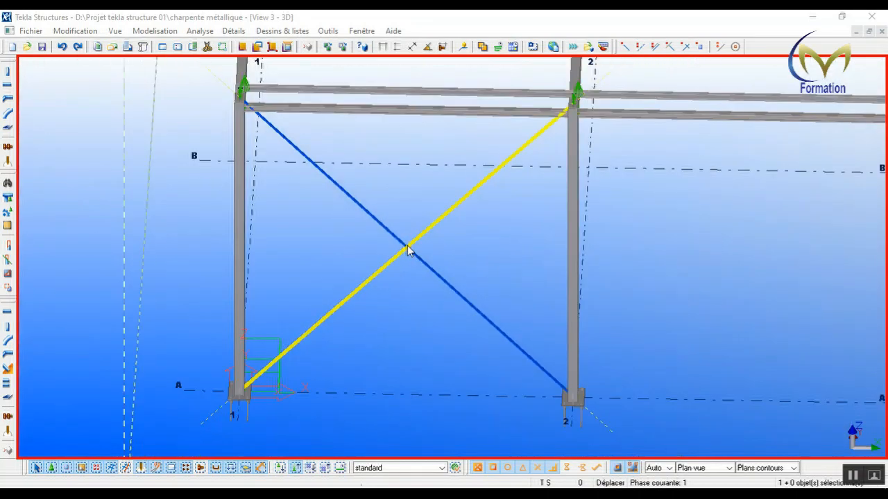
{"action": "scroll", "coordinate": [248, 388], "scroll_direction": "up", "scroll_amount": 5}
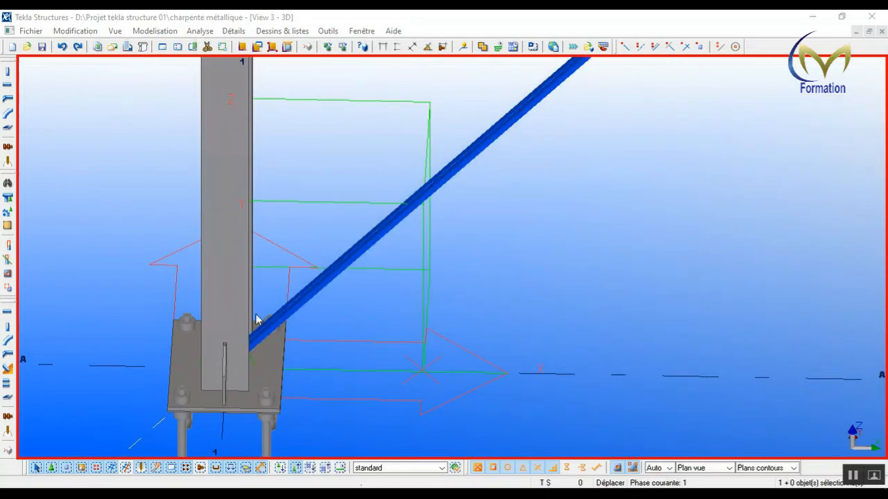
{"action": "scroll", "coordinate": [250, 347], "scroll_direction": "down", "scroll_amount": 1}
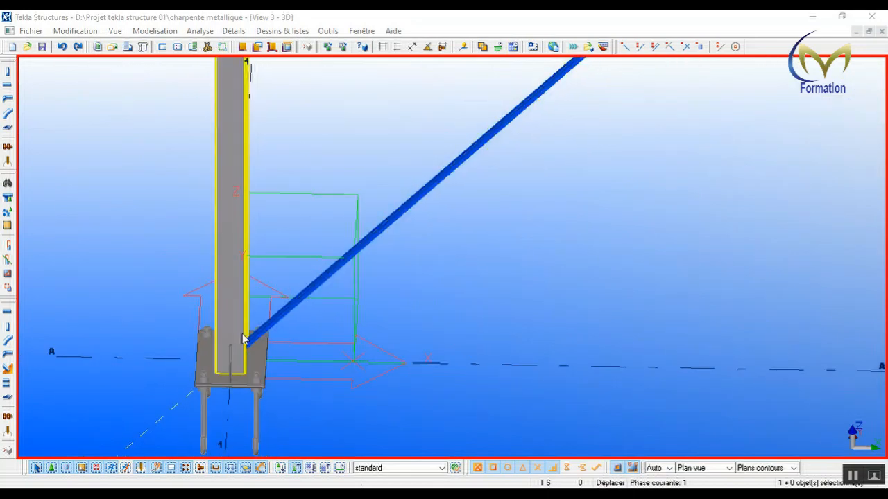
{"action": "scroll", "coordinate": [242, 332], "scroll_direction": "down", "scroll_amount": 5}
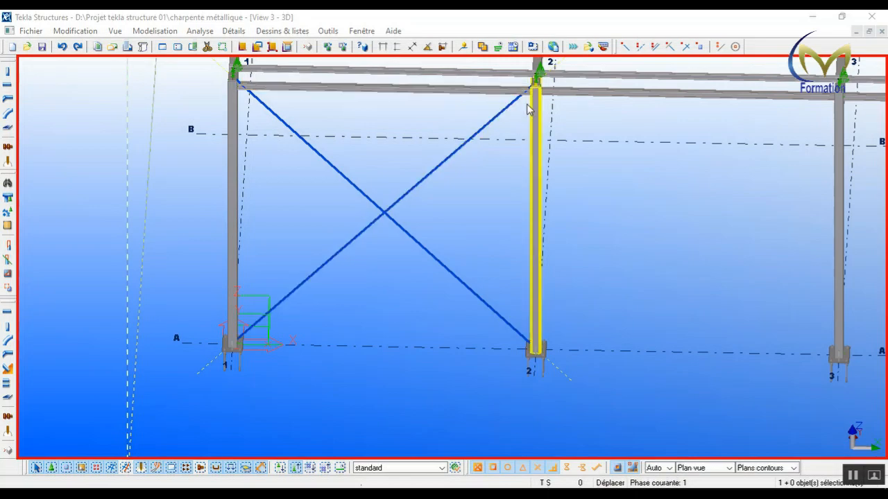
{"action": "scroll", "coordinate": [390, 222], "scroll_direction": "up", "scroll_amount": 5}
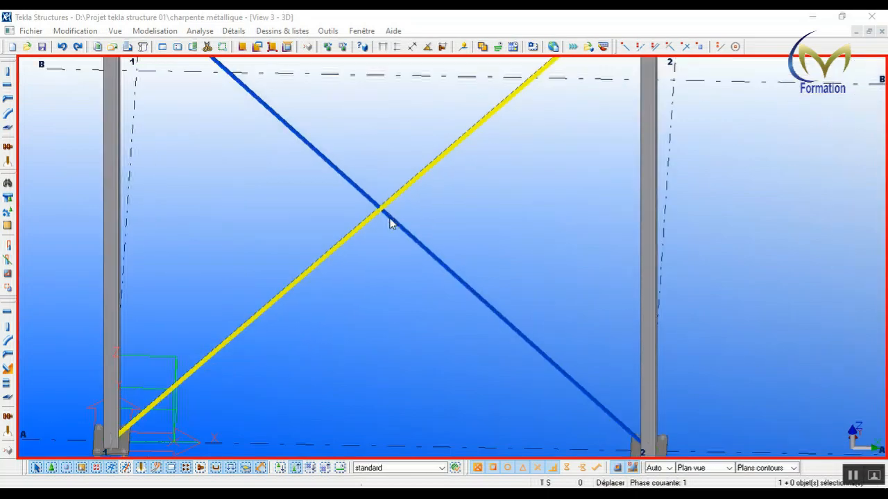
{"action": "scroll", "coordinate": [382, 200], "scroll_direction": "up", "scroll_amount": 3}
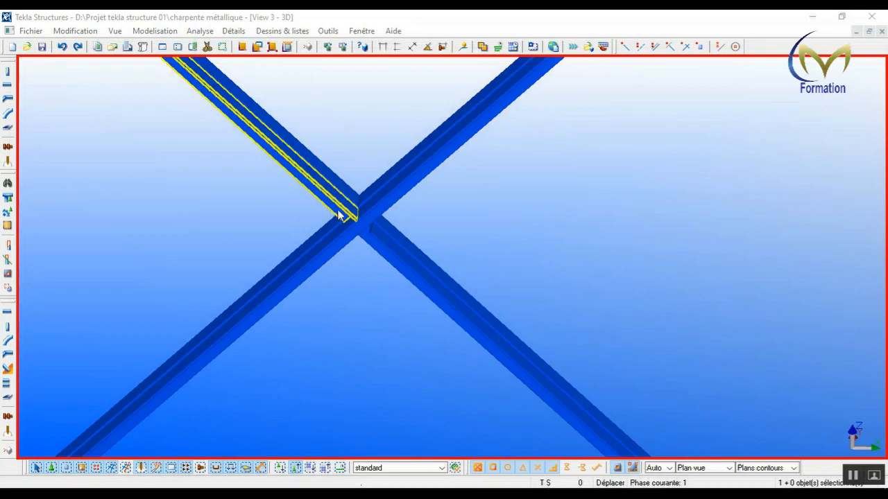
{"action": "scroll", "coordinate": [378, 208], "scroll_direction": "down", "scroll_amount": 5}
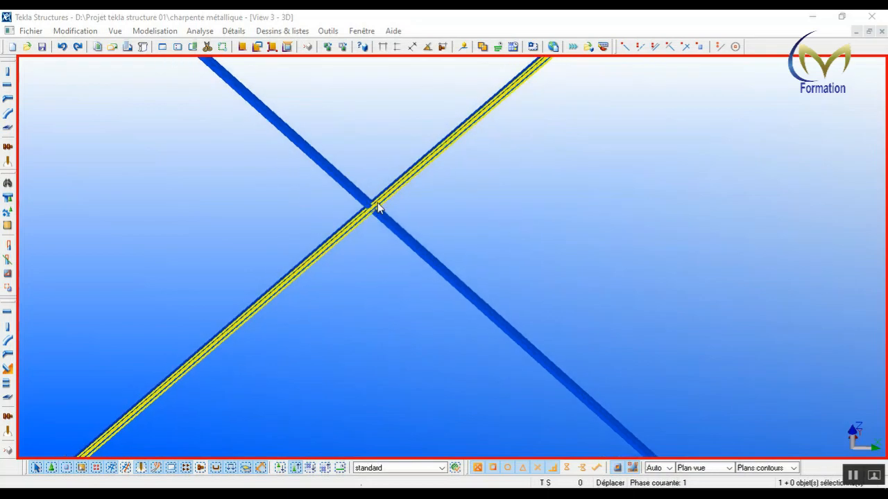
{"action": "scroll", "coordinate": [378, 208], "scroll_direction": "down", "scroll_amount": 3}
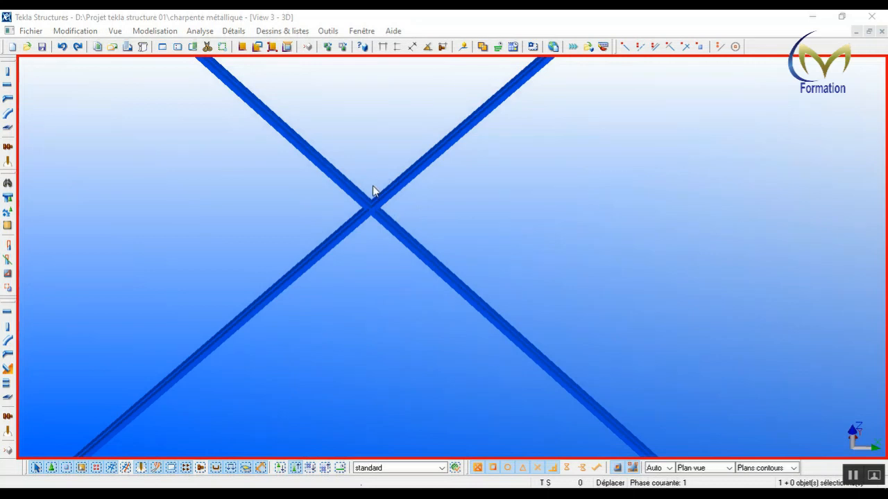
{"action": "scroll", "coordinate": [372, 185], "scroll_direction": "up", "scroll_amount": 2}
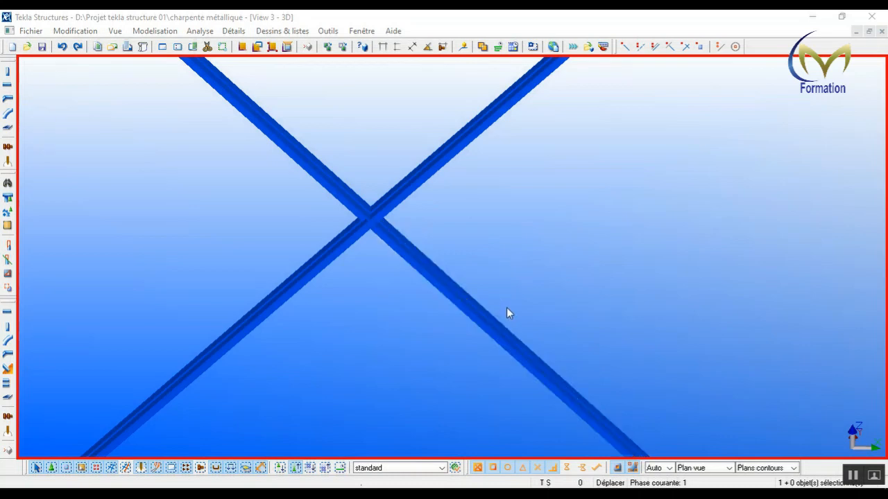
- Delete all X-bracing members between columns 1 and 2 and redraw the 3D view
{"action": "left_click_drag", "start_coordinate": [504, 308], "coordinate": [309, 166]}
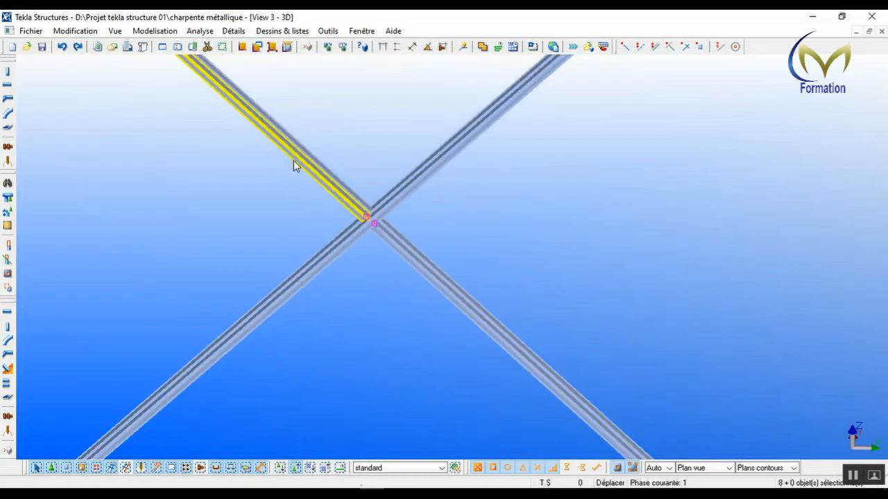
{"action": "right_click", "coordinate": [371, 217]}
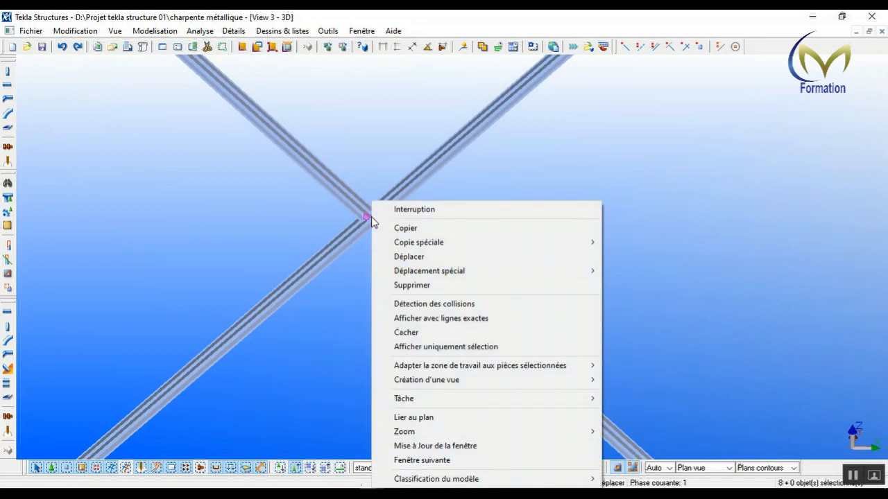
{"action": "left_click", "coordinate": [414, 286]}
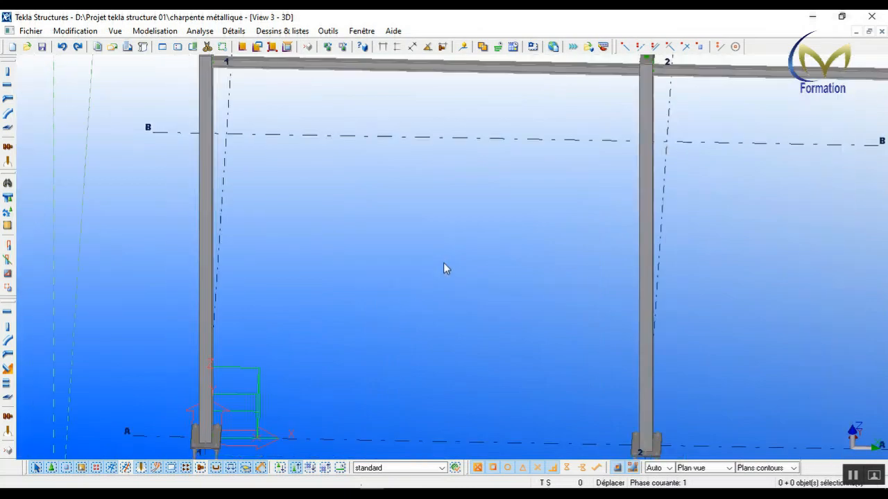
{"action": "scroll", "coordinate": [443, 263], "scroll_direction": "down", "scroll_amount": 2}
{"action": "right_click", "coordinate": [431, 257]}
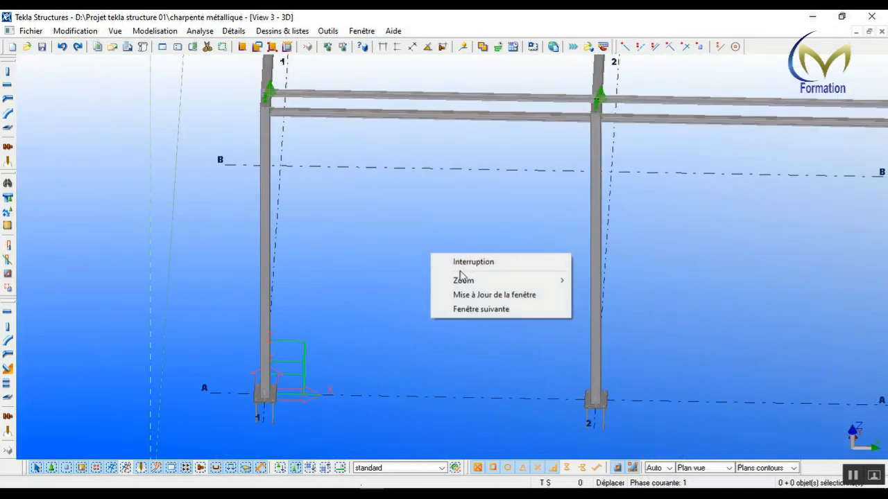
{"action": "left_click", "coordinate": [447, 263]}
{"action": "right_click", "coordinate": [448, 266]}
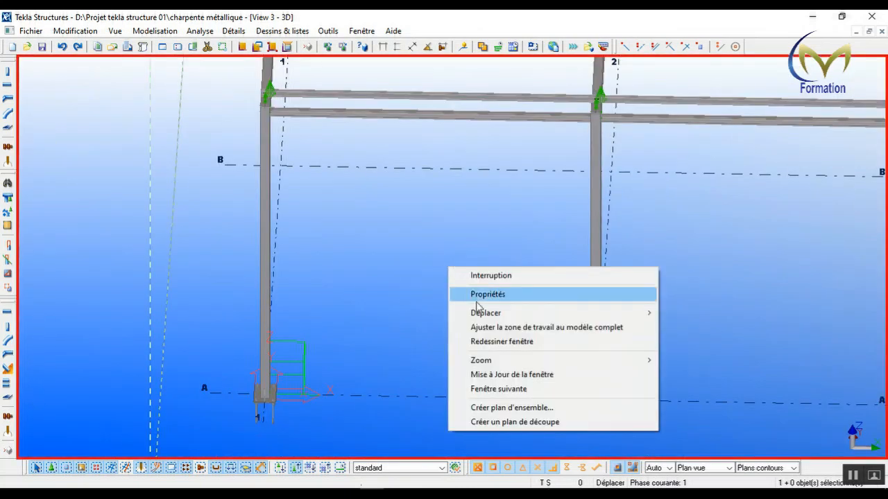
{"action": "left_click", "coordinate": [479, 340]}
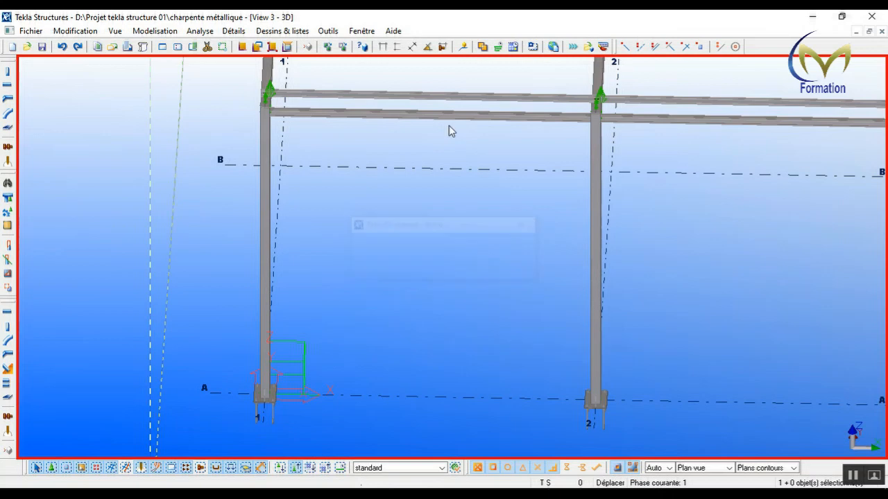
- Switch to the LONG PANA view and inspect the purlin and column head connections on axis 1
{"action": "left_click", "coordinate": [361, 30]}
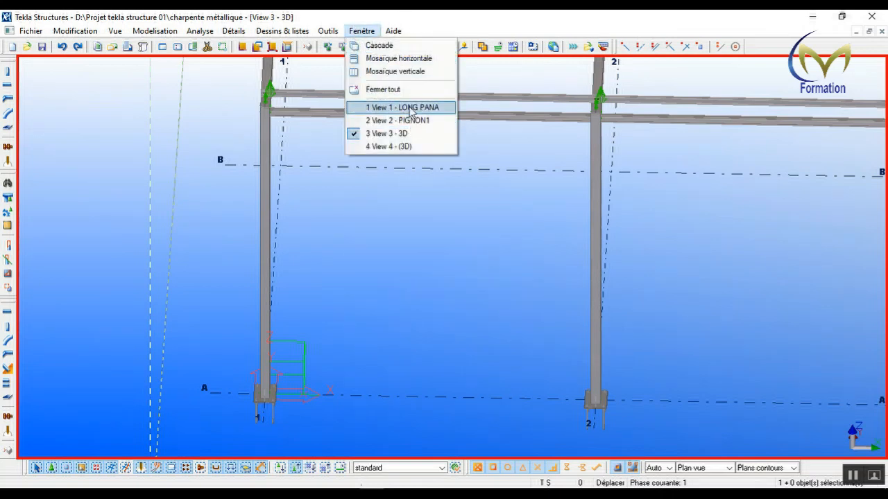
{"action": "left_click", "coordinate": [410, 110]}
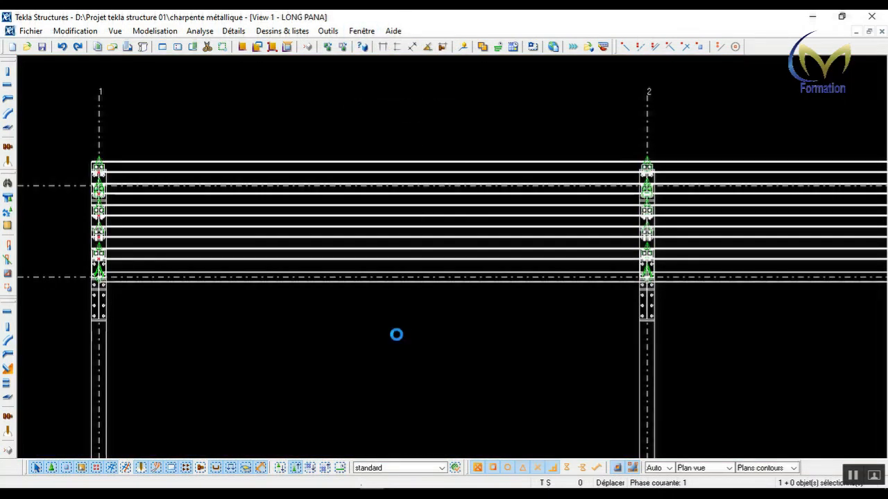
{"action": "right_click", "coordinate": [396, 335]}
{"action": "left_click", "coordinate": [436, 246]}
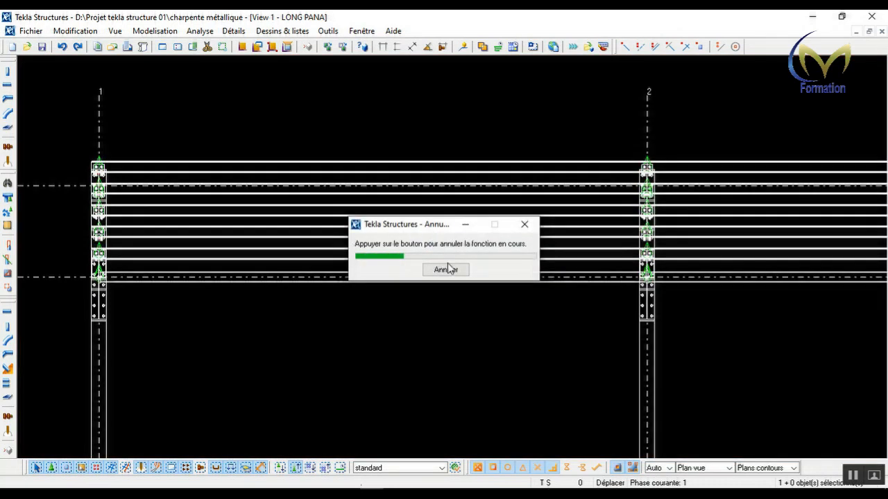
{"action": "scroll", "coordinate": [490, 255], "scroll_direction": "down", "scroll_amount": 4}
{"action": "scroll", "coordinate": [281, 285], "scroll_direction": "up", "scroll_amount": 3}
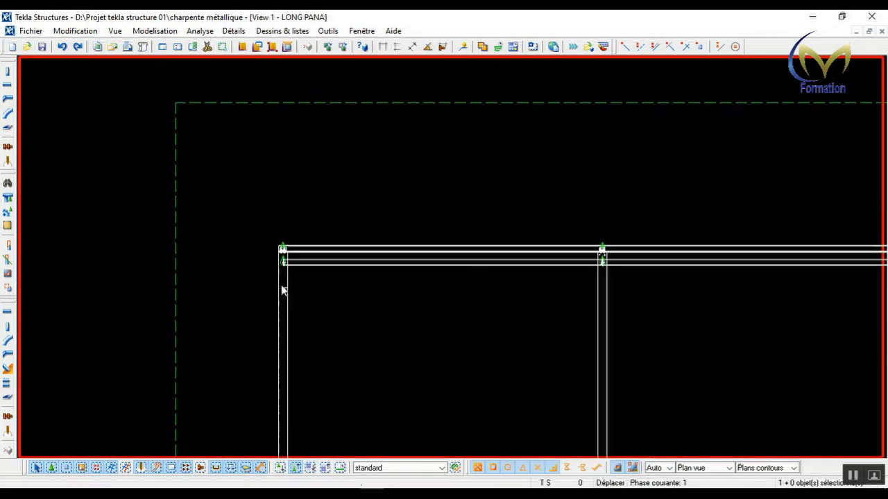
{"action": "scroll", "coordinate": [252, 254], "scroll_direction": "up", "scroll_amount": 3}
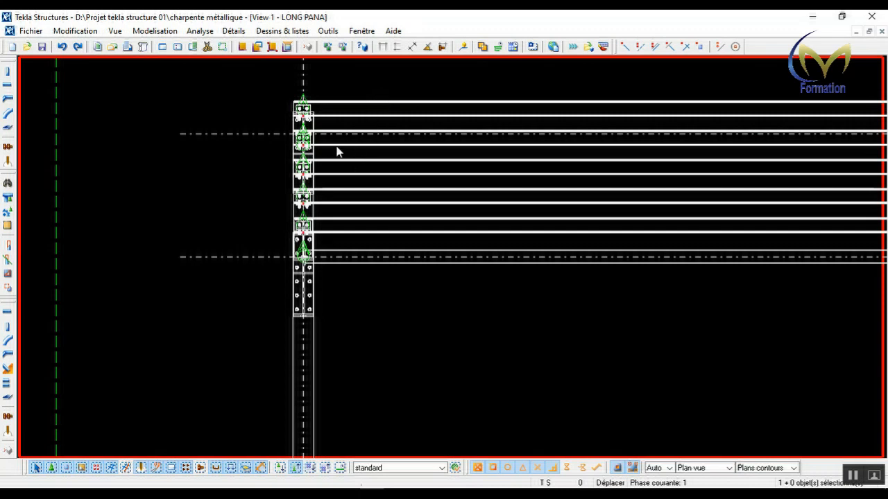
{"action": "scroll", "coordinate": [312, 305], "scroll_direction": "up", "scroll_amount": 2}
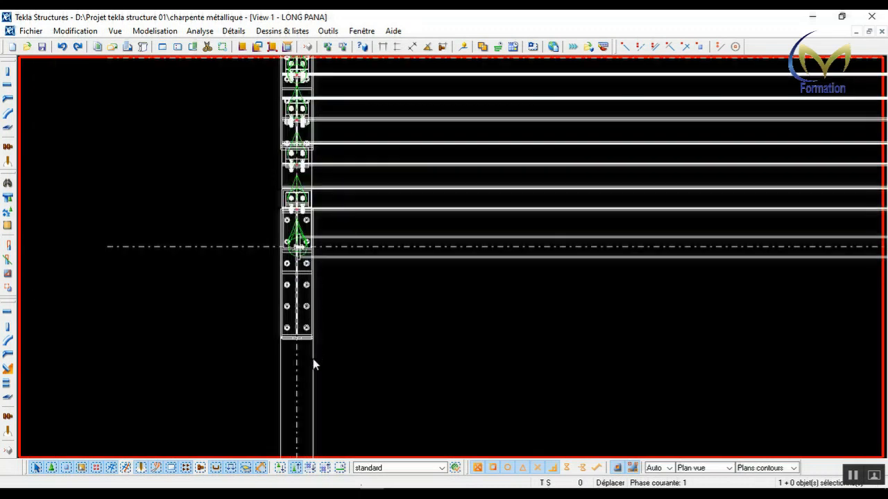
{"action": "scroll", "coordinate": [310, 208], "scroll_direction": "up", "scroll_amount": 3}
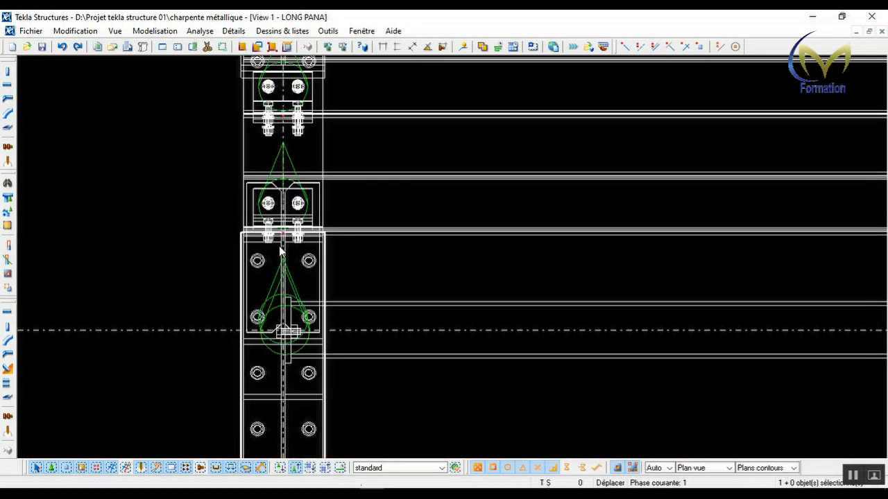
{"action": "scroll", "coordinate": [281, 251], "scroll_direction": "down", "scroll_amount": 8}
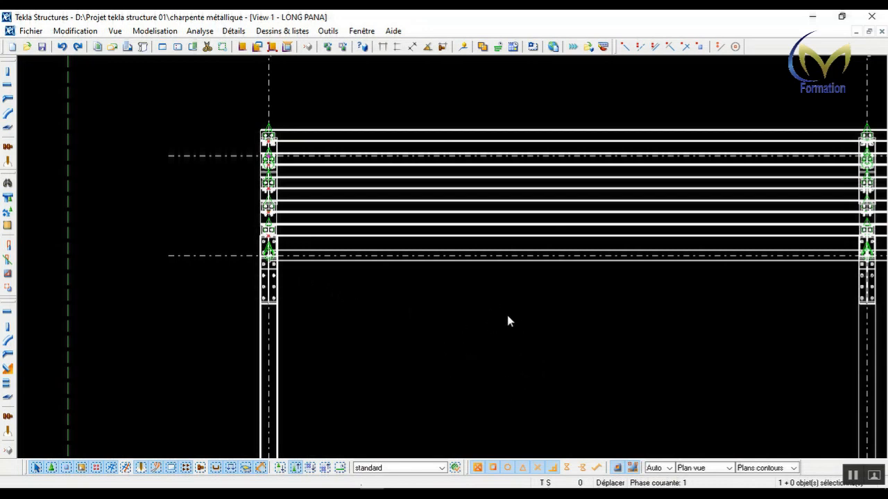
- Set the LONG PANA view's depth to 500 above and 500 below the view plane and apply it
{"action": "double_click", "coordinate": [570, 351]}
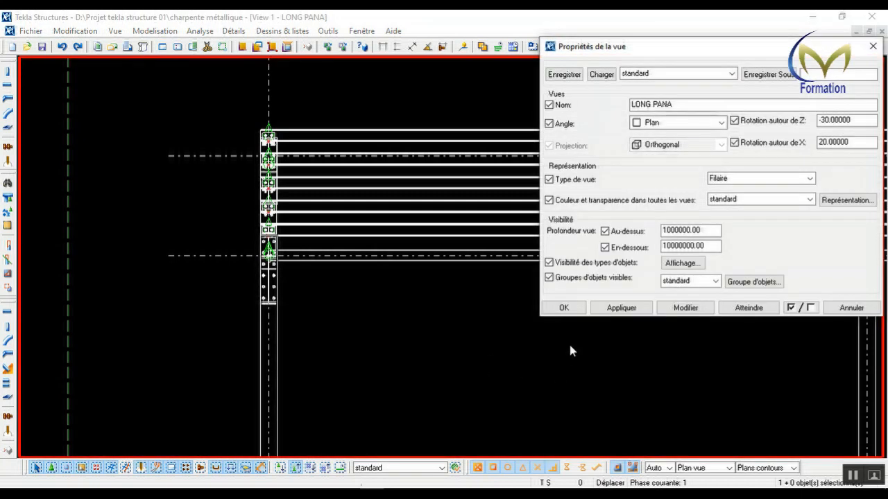
{"action": "left_click_drag", "start_coordinate": [675, 54], "coordinate": [710, 37]}
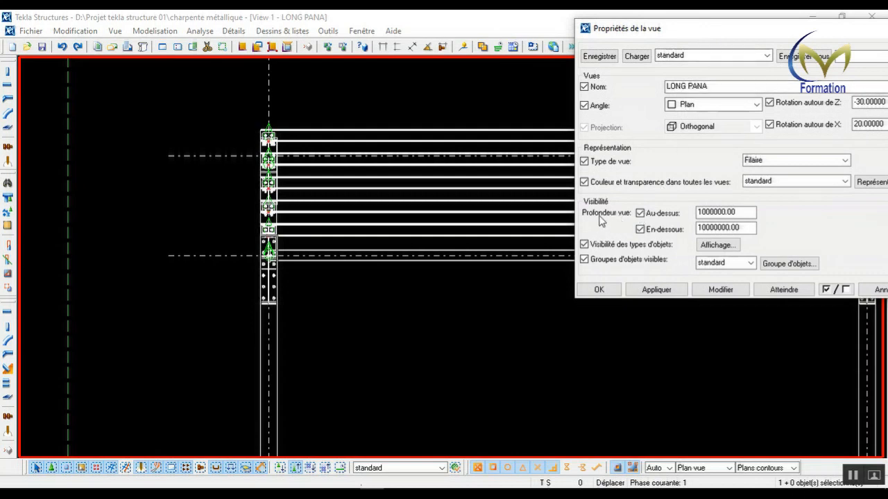
{"action": "left_click_drag", "start_coordinate": [738, 213], "coordinate": [682, 205]}
{"action": "type", "text": "5"}
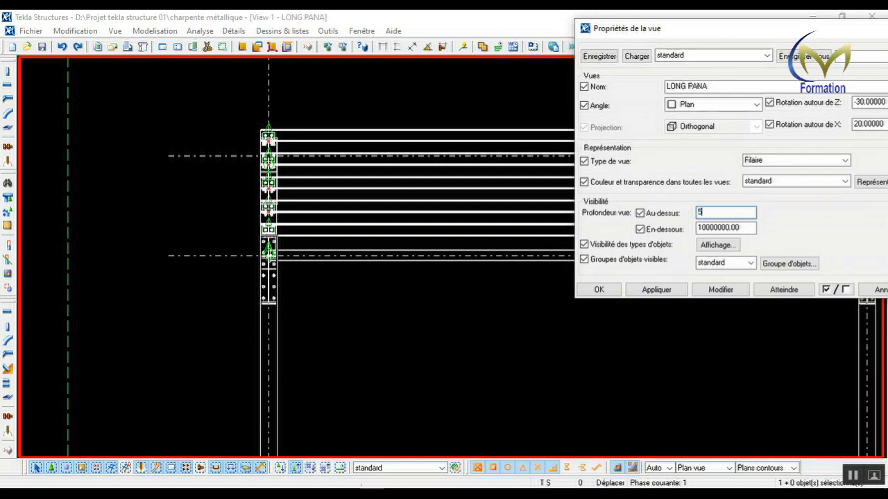
{"action": "type", "text": "00"}
{"action": "key", "text": "Tab"}
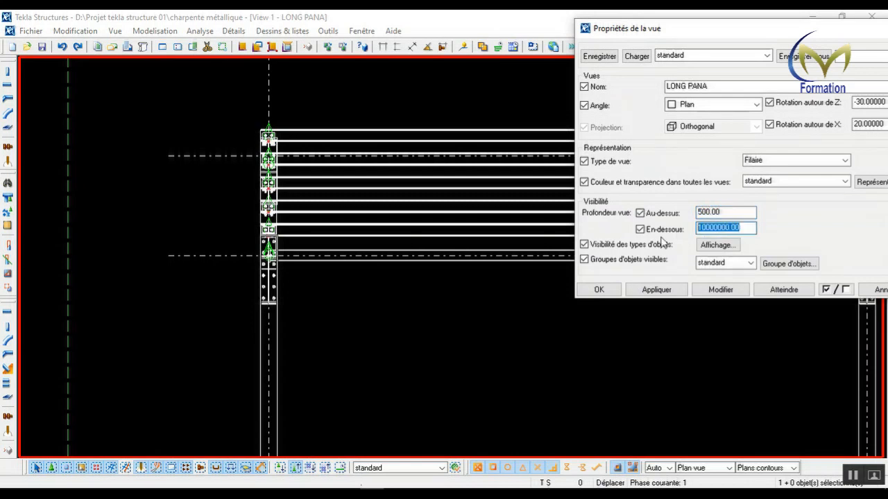
{"action": "type", "text": "50"}
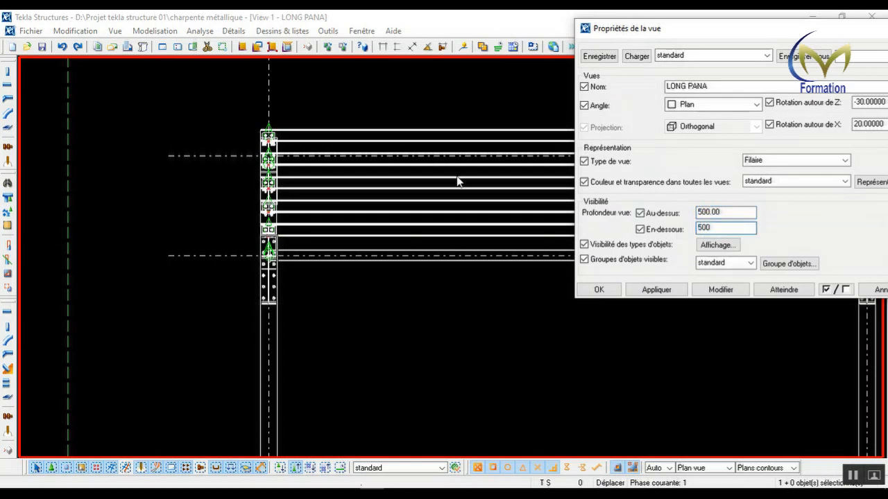
{"action": "type", "text": "0"}
{"action": "left_click", "coordinate": [719, 290]}
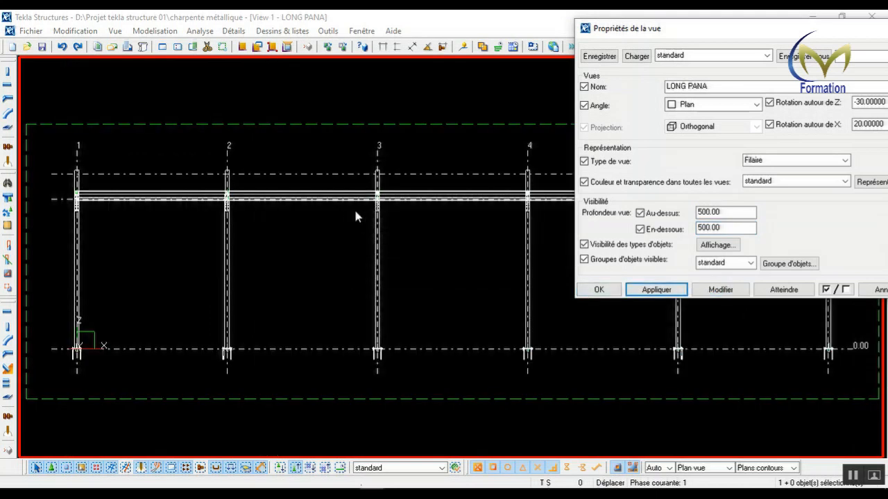
- Set the LONG PANA view's depth to 300 above and 300 below the view plane, apply it and close the view properties
{"action": "scroll", "coordinate": [61, 170], "scroll_direction": "up", "scroll_amount": 3}
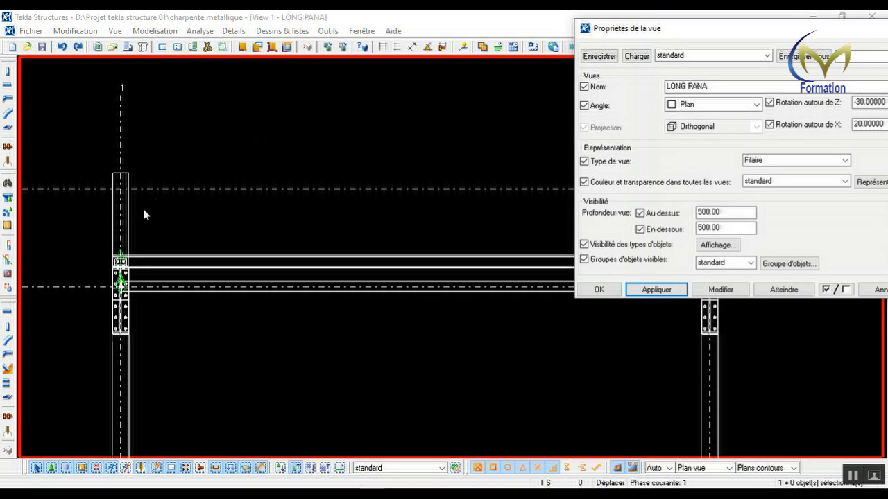
{"action": "scroll", "coordinate": [143, 209], "scroll_direction": "up", "scroll_amount": 1}
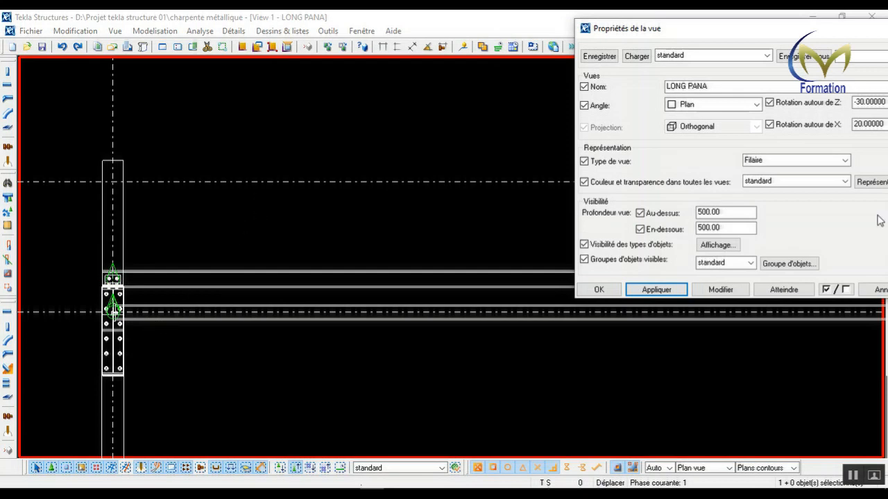
{"action": "left_click_drag", "start_coordinate": [739, 214], "coordinate": [665, 215]}
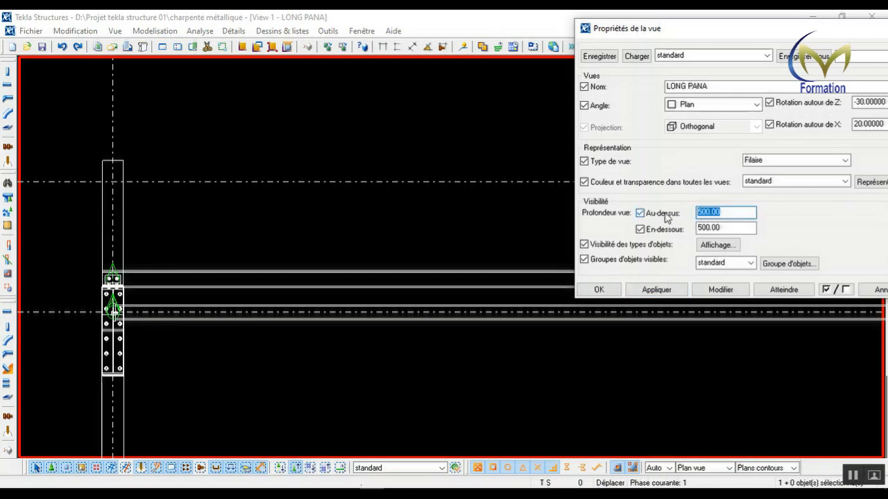
{"action": "type", "text": "3"}
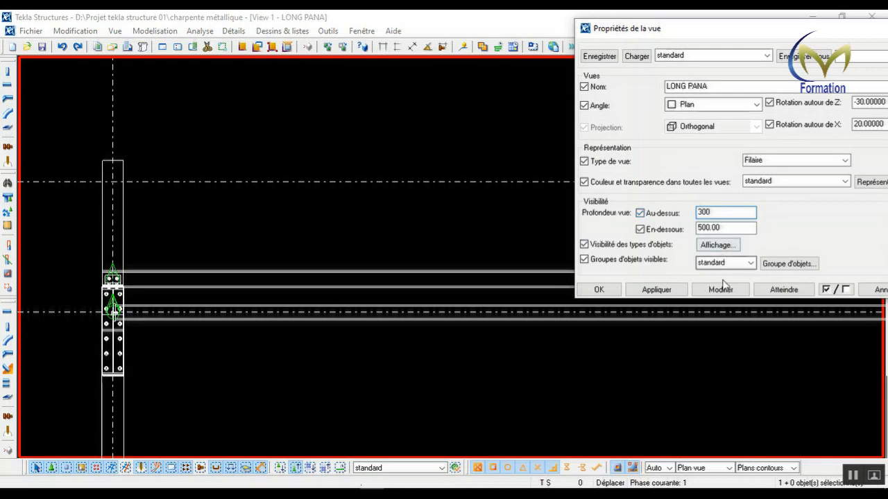
{"action": "left_click_drag", "start_coordinate": [751, 229], "coordinate": [636, 237]}
{"action": "type", "text": "30"}
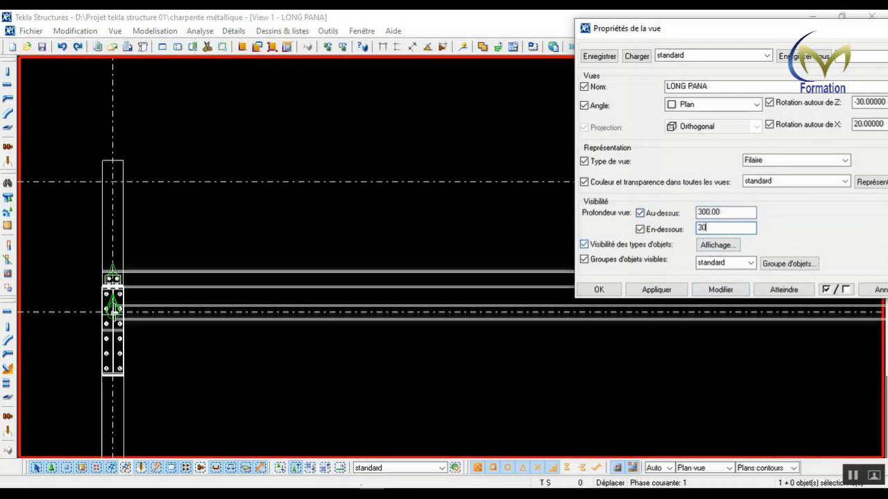
{"action": "type", "text": "0"}
{"action": "left_click", "coordinate": [645, 292]}
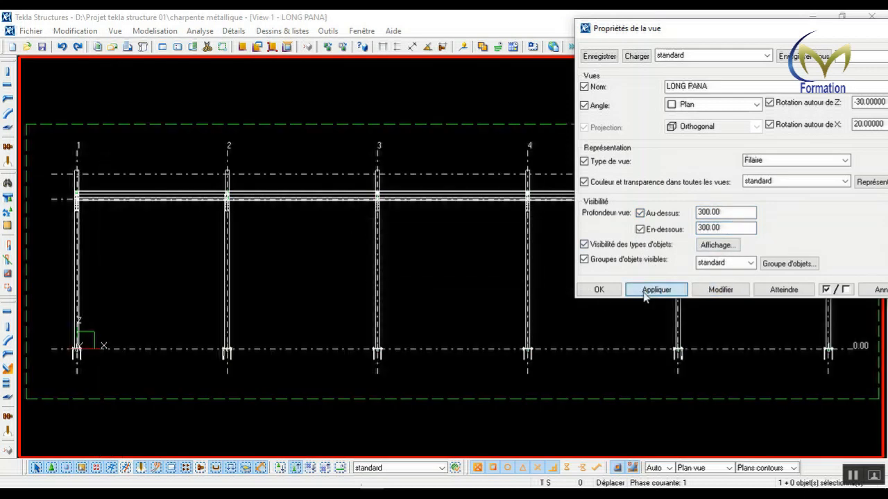
{"action": "left_click", "coordinate": [597, 292]}
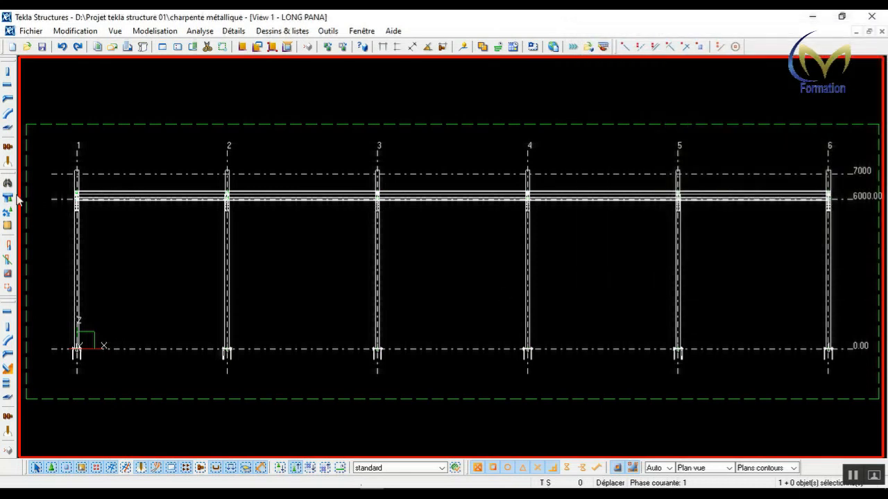
- Inspect the column head and purlin connections on axis 1 and redraw the LONG PANA view
{"action": "scroll", "coordinate": [399, 243], "scroll_direction": "up", "scroll_amount": 6}
{"action": "scroll", "coordinate": [364, 234], "scroll_direction": "down", "scroll_amount": 5}
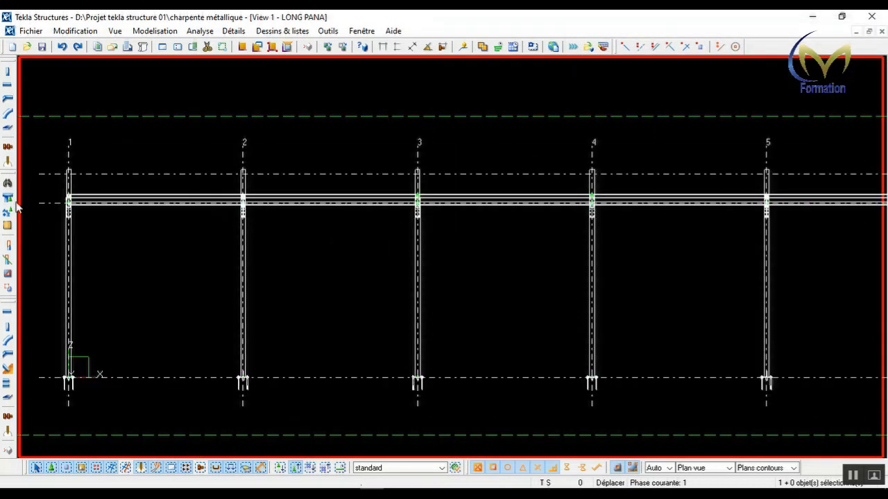
{"action": "scroll", "coordinate": [39, 192], "scroll_direction": "up", "scroll_amount": 10}
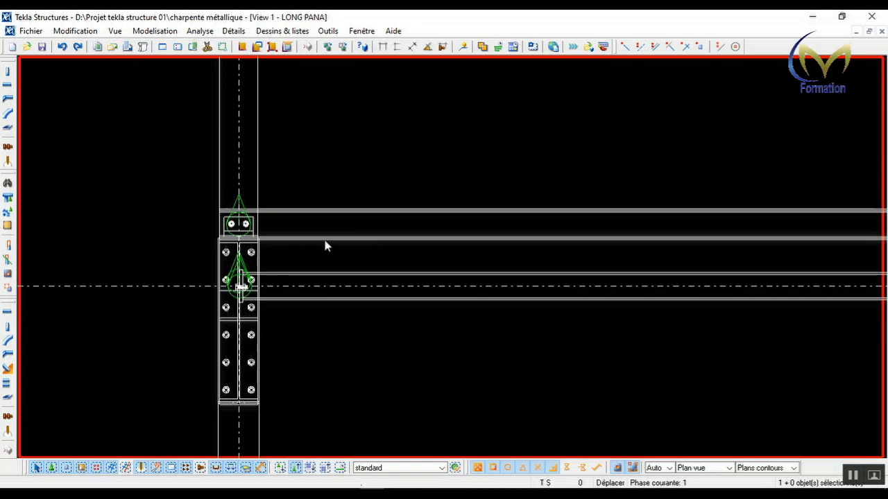
{"action": "scroll", "coordinate": [325, 247], "scroll_direction": "down", "scroll_amount": 4}
{"action": "scroll", "coordinate": [279, 335], "scroll_direction": "up", "scroll_amount": 2}
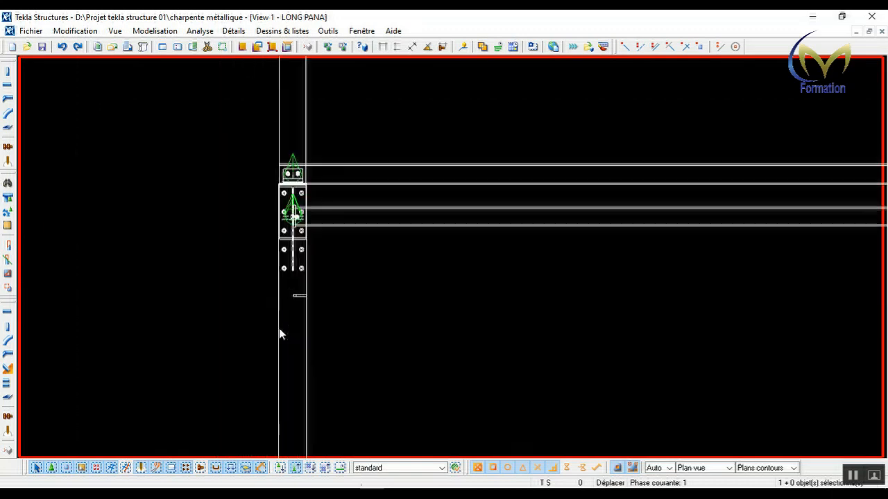
{"action": "scroll", "coordinate": [279, 334], "scroll_direction": "up", "scroll_amount": 2}
{"action": "right_click", "coordinate": [367, 279]}
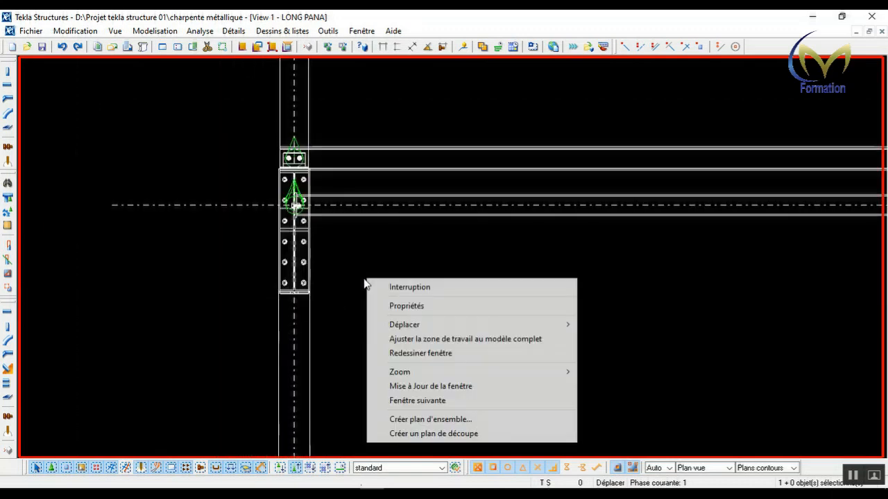
{"action": "left_click", "coordinate": [407, 353]}
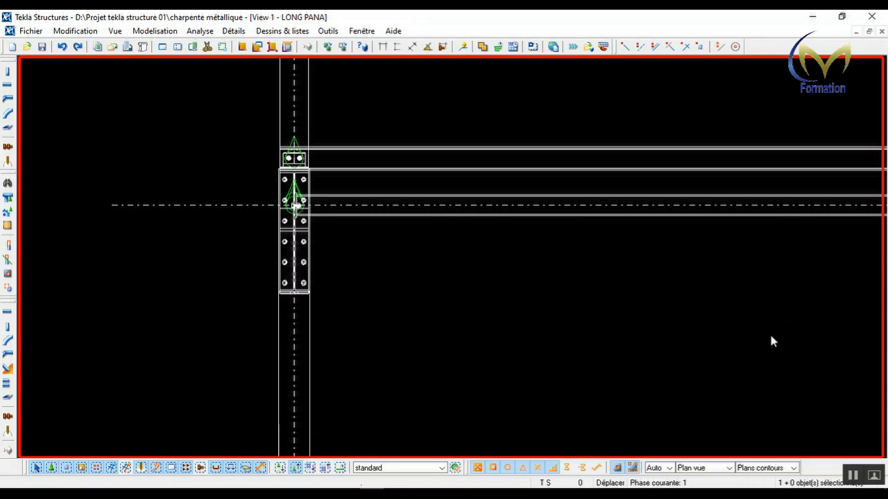
- Float the point-creation tools over the model area and select the IPE360 column on axis 1
{"action": "scroll", "coordinate": [373, 279], "scroll_direction": "up", "scroll_amount": 1}
{"action": "middle_click_drag", "start_coordinate": [374, 279], "coordinate": [501, 316]}
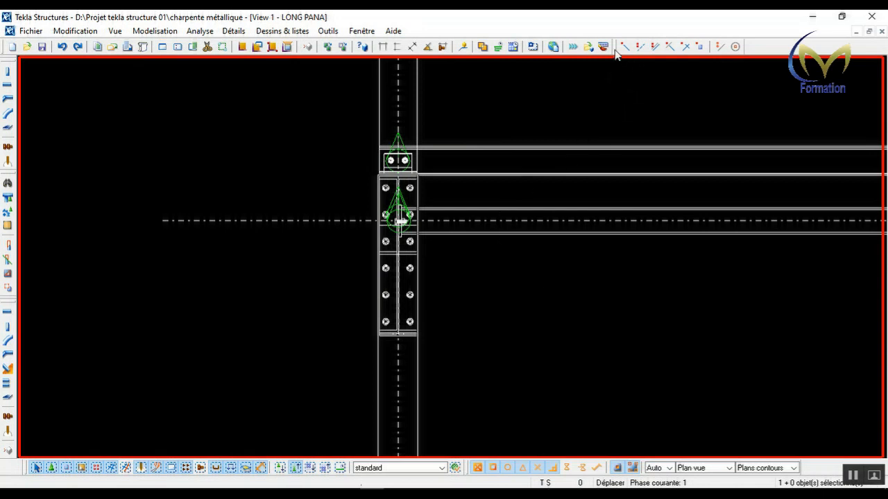
{"action": "left_click_drag", "start_coordinate": [615, 55], "coordinate": [545, 94]}
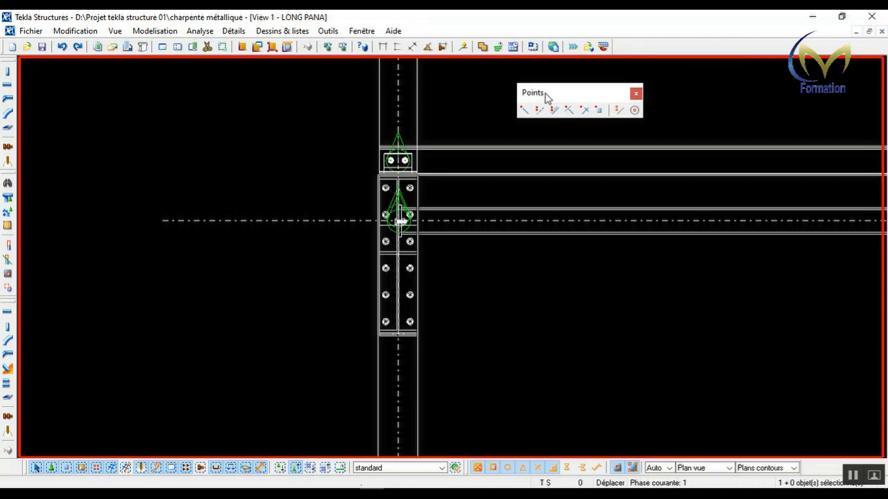
{"action": "left_click", "coordinate": [418, 365]}
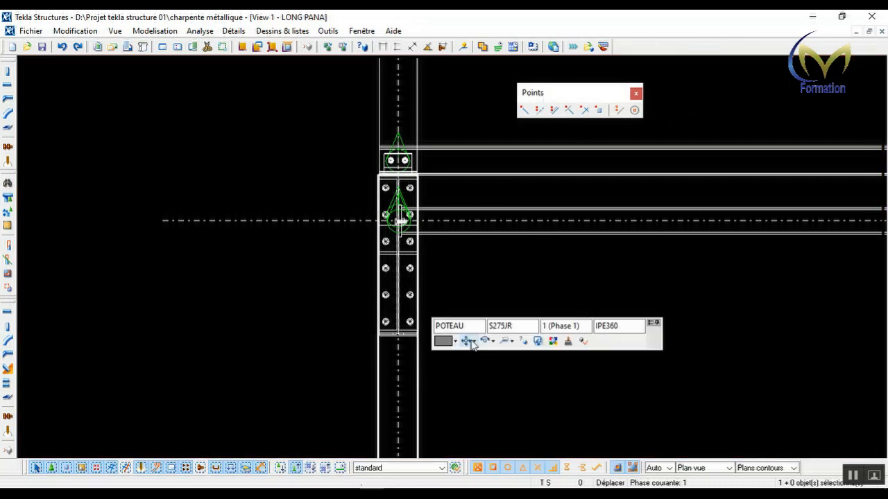
- Create a point on the axis 1 column's centreline 400 mm below the column top, with nearest-point snapping enabled
{"action": "left_click", "coordinate": [525, 110]}
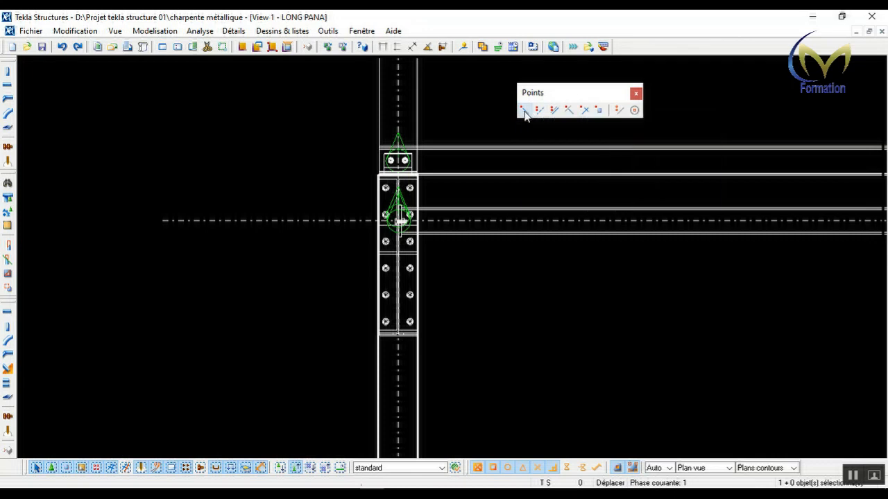
{"action": "scroll", "coordinate": [396, 174], "scroll_direction": "up", "scroll_amount": 3}
{"action": "scroll", "coordinate": [396, 174], "scroll_direction": "up", "scroll_amount": 6}
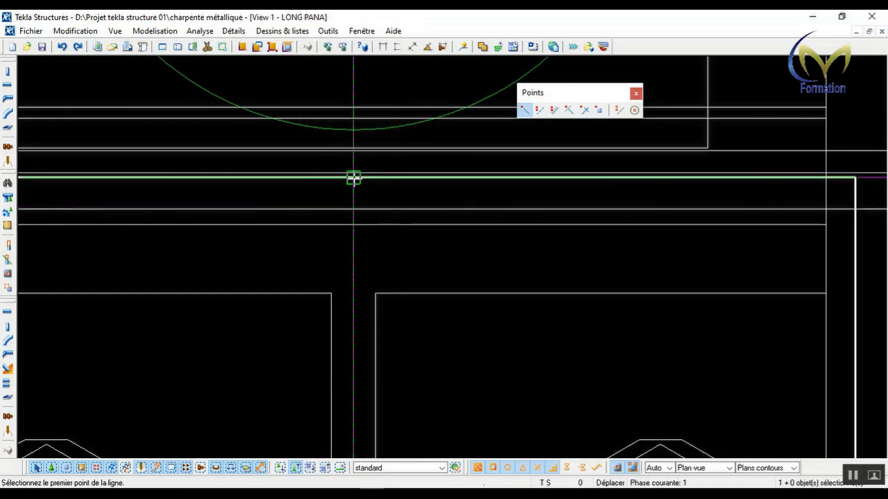
{"action": "left_click", "coordinate": [353, 178]}
{"action": "scroll", "coordinate": [354, 177], "scroll_direction": "down", "scroll_amount": 4}
{"action": "scroll", "coordinate": [353, 176], "scroll_direction": "down", "scroll_amount": 2}
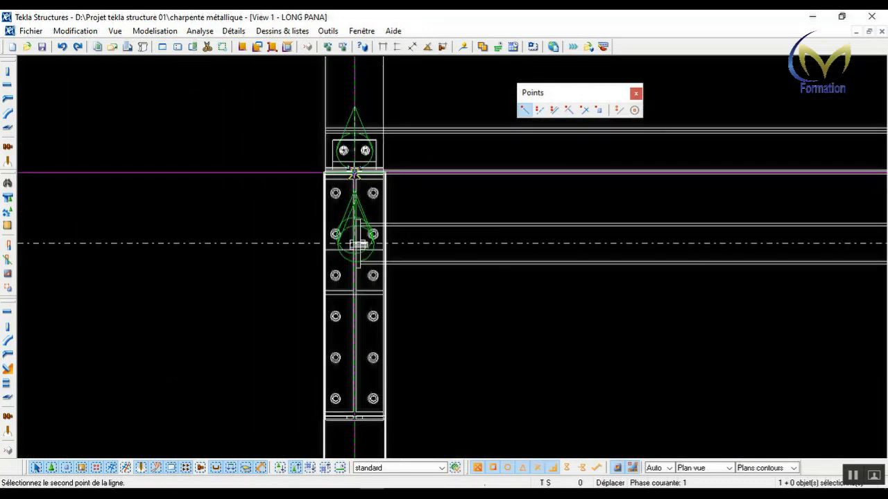
{"action": "scroll", "coordinate": [347, 305], "scroll_direction": "up", "scroll_amount": 5}
{"action": "scroll", "coordinate": [368, 274], "scroll_direction": "up", "scroll_amount": 3}
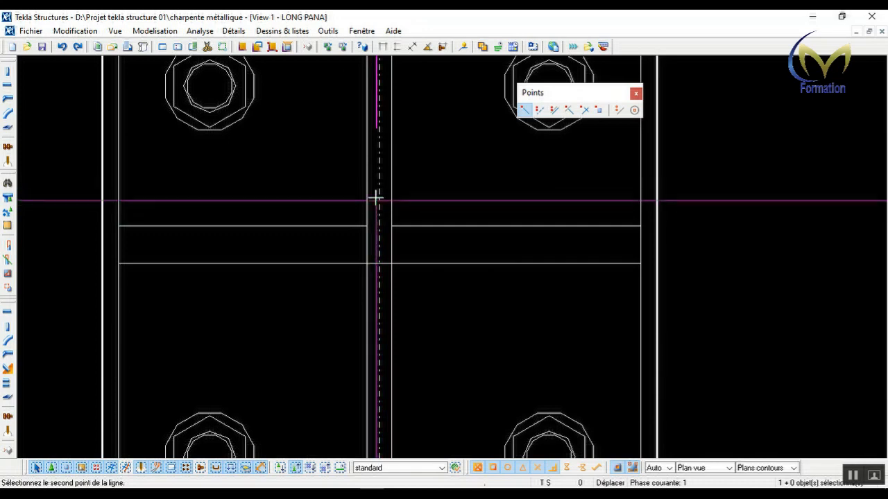
{"action": "left_click", "coordinate": [568, 468]}
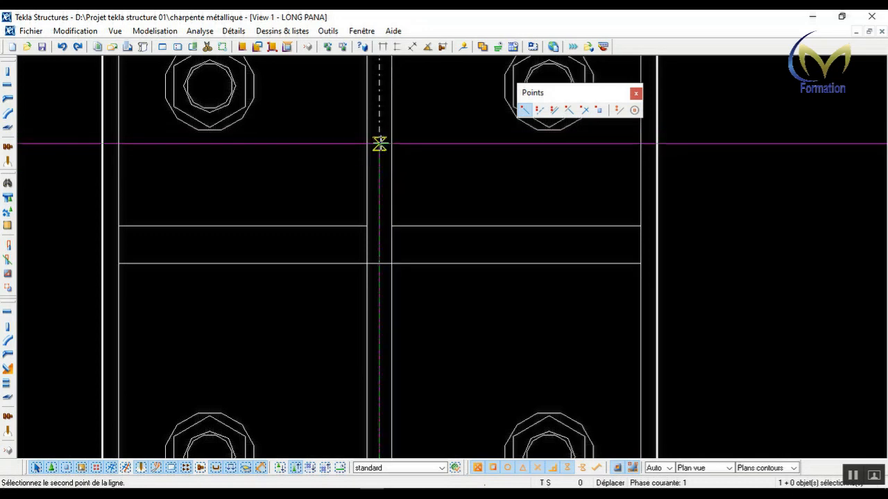
{"action": "type", "text": "400"}
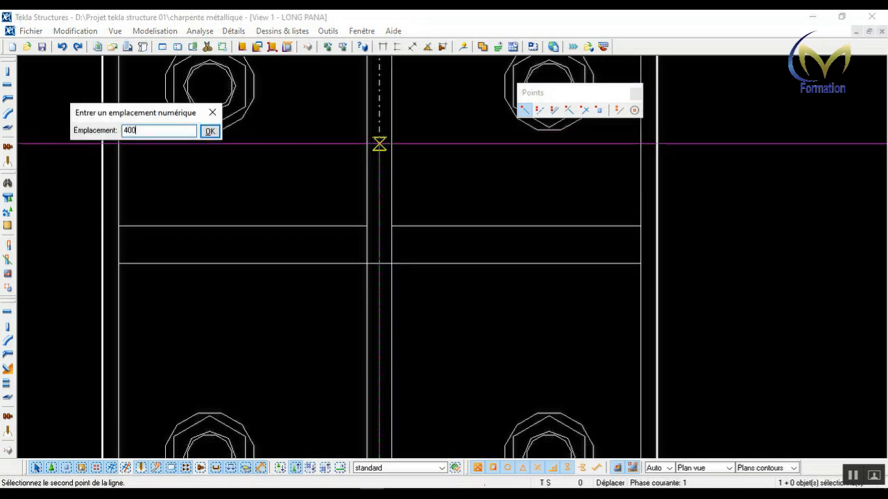
{"action": "key", "text": "Return"}
{"action": "scroll", "coordinate": [390, 164], "scroll_direction": "down", "scroll_amount": 5}
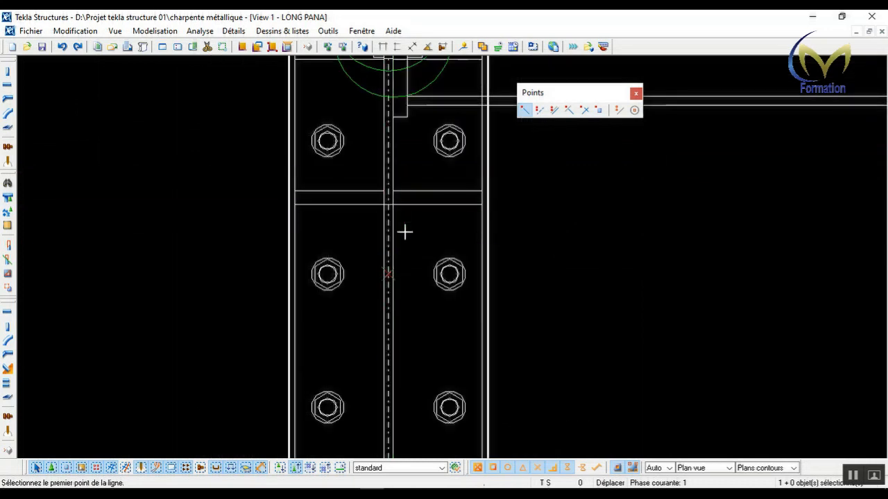
{"action": "right_click", "coordinate": [511, 235]}
{"action": "left_click", "coordinate": [520, 241]}
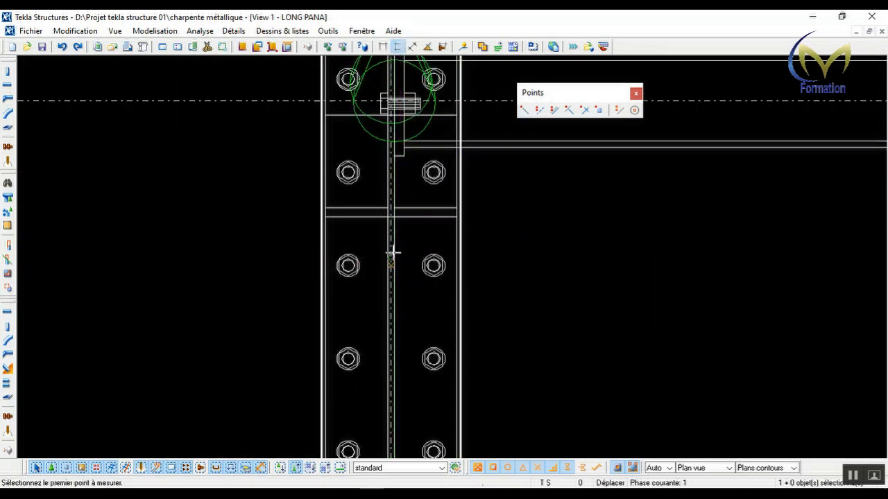
- Measure the vertical distance from the new point to the column top and place the dimension beside the column
{"action": "scroll", "coordinate": [389, 266], "scroll_direction": "down", "scroll_amount": 4}
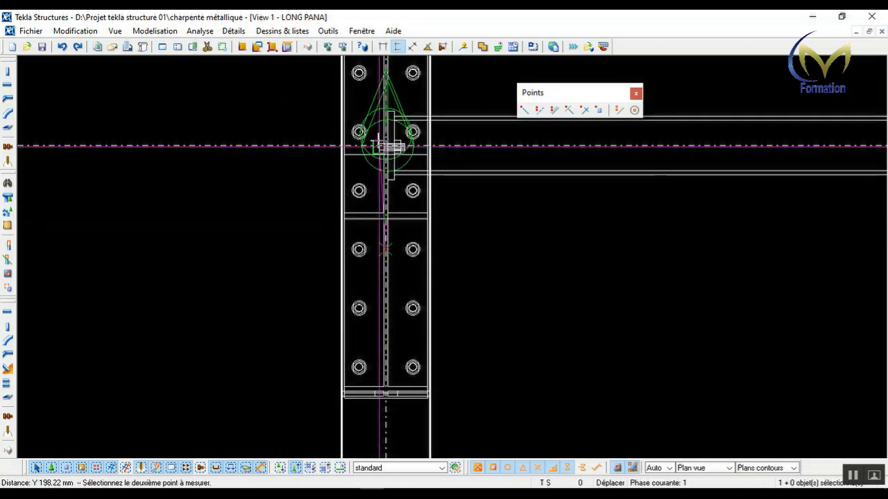
{"action": "scroll", "coordinate": [382, 151], "scroll_direction": "up", "scroll_amount": 8}
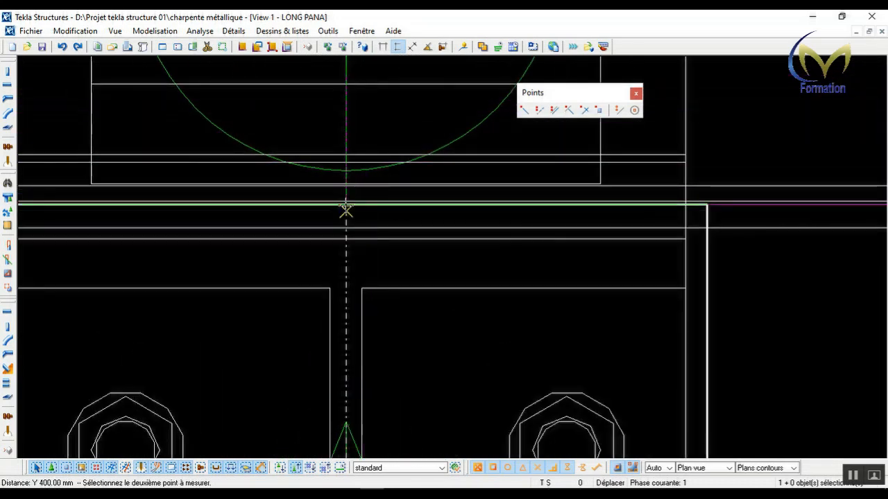
{"action": "scroll", "coordinate": [346, 205], "scroll_direction": "up", "scroll_amount": 3}
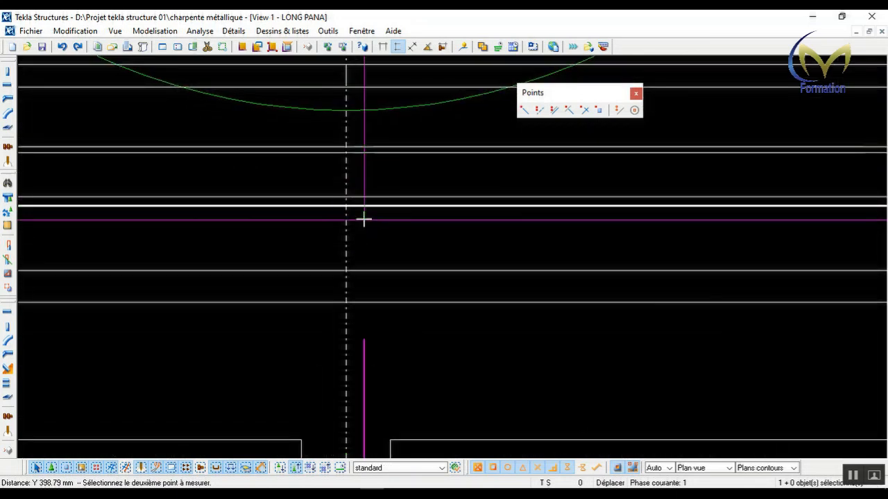
{"action": "left_click", "coordinate": [345, 205]}
{"action": "scroll", "coordinate": [345, 205], "scroll_direction": "down", "scroll_amount": 4}
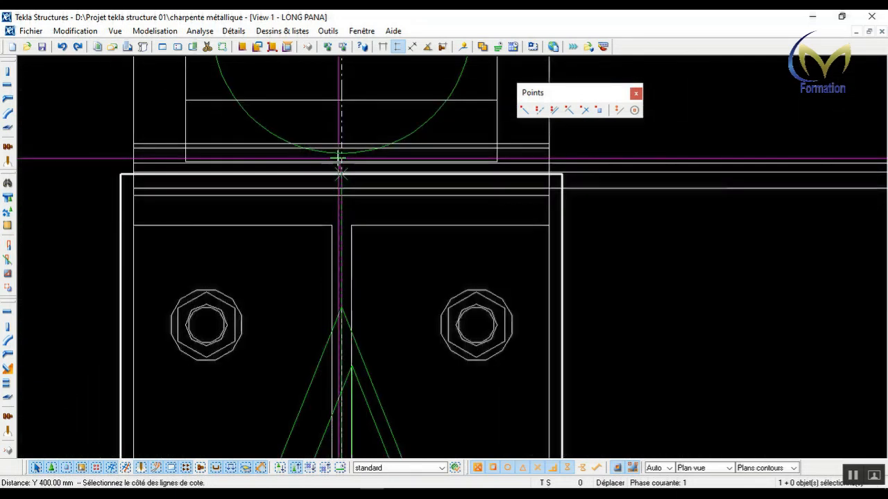
{"action": "scroll", "coordinate": [531, 172], "scroll_direction": "down", "scroll_amount": 5}
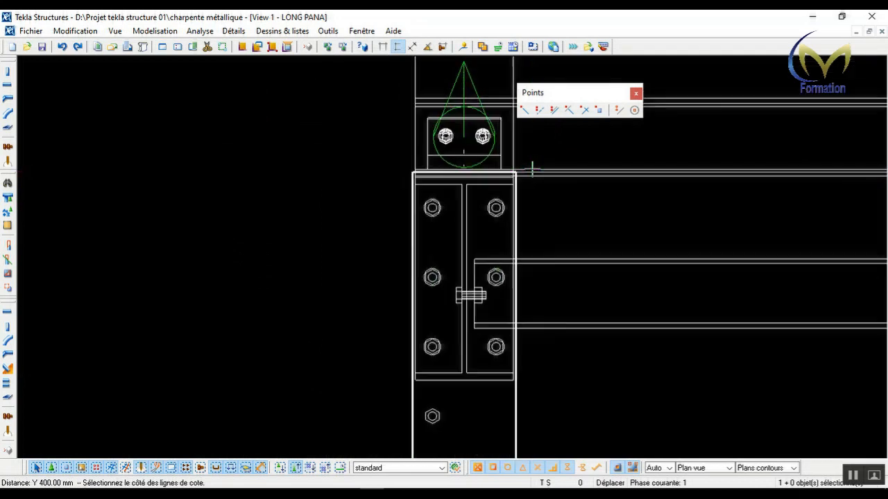
{"action": "left_click", "coordinate": [572, 181]}
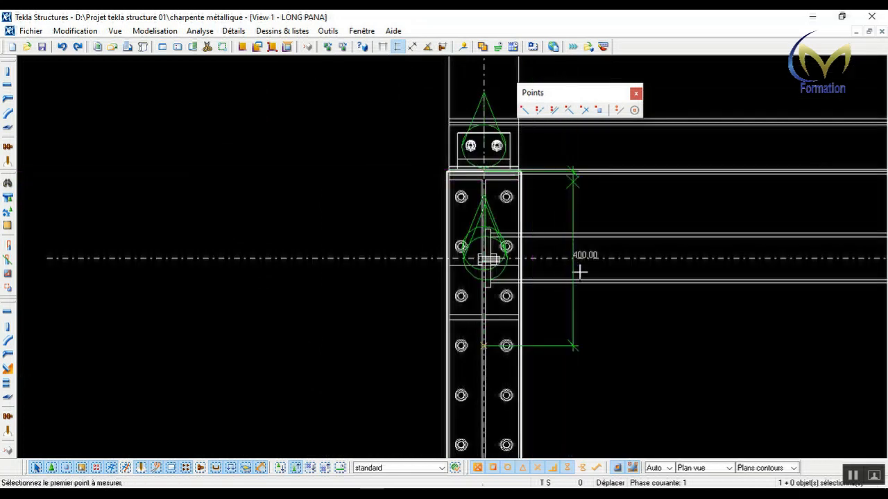
{"action": "scroll", "coordinate": [587, 283], "scroll_direction": "down", "scroll_amount": 3}
{"action": "scroll", "coordinate": [587, 284], "scroll_direction": "up", "scroll_amount": 4}
{"action": "right_click", "coordinate": [592, 198]}
{"action": "left_click", "coordinate": [618, 206]}
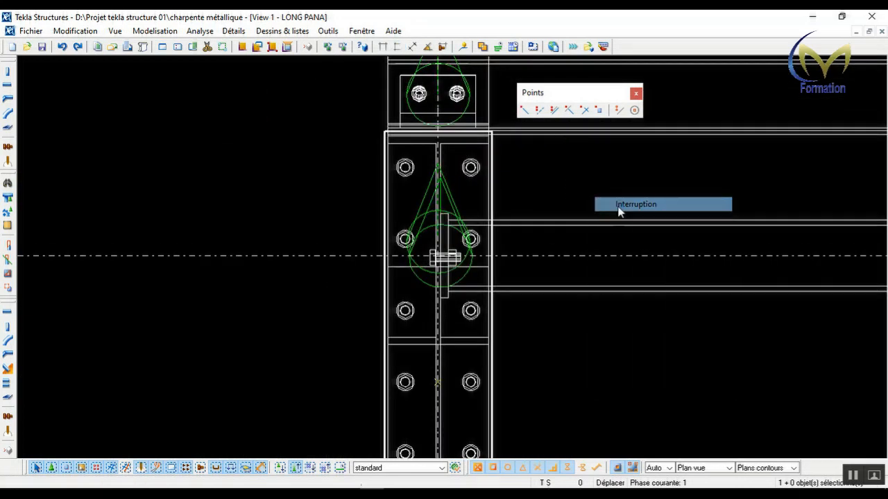
- Check the point's position on the column centreline and undo its creation
{"action": "scroll", "coordinate": [438, 310], "scroll_direction": "down", "scroll_amount": 1}
{"action": "scroll", "coordinate": [436, 369], "scroll_direction": "up", "scroll_amount": 4}
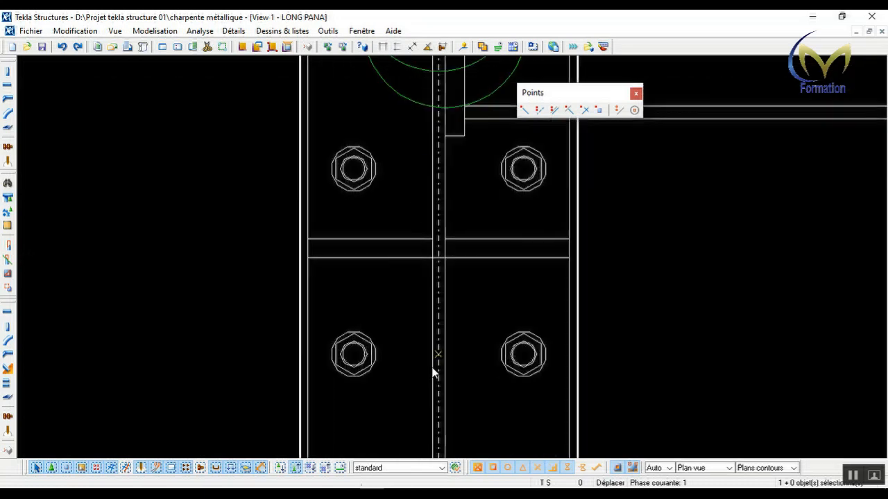
{"action": "scroll", "coordinate": [433, 368], "scroll_direction": "up", "scroll_amount": 1}
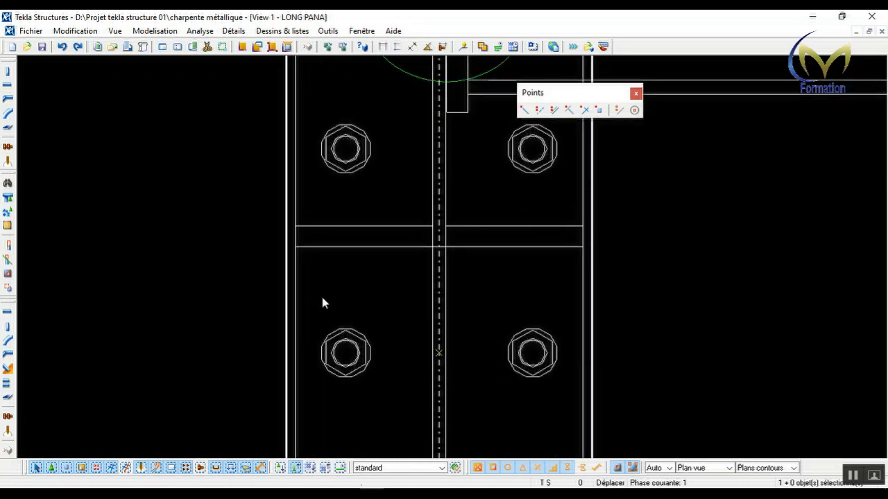
{"action": "left_click", "coordinate": [62, 46]}
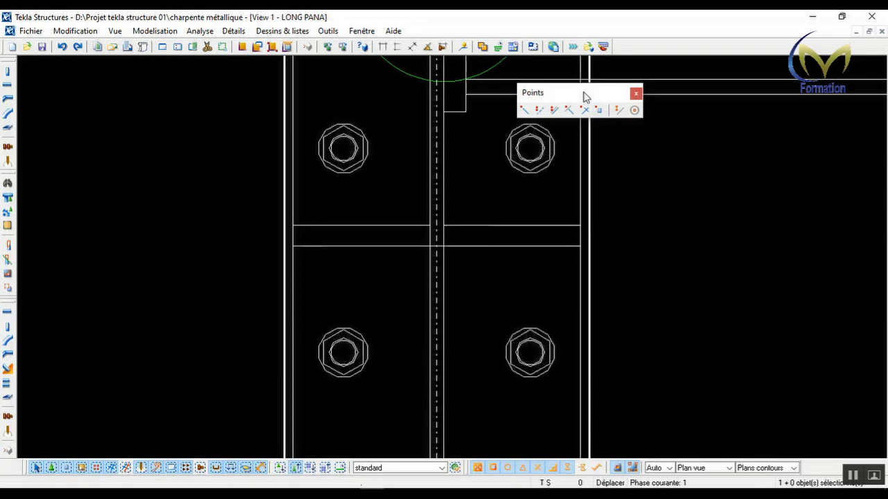
- Create a point on the axis 1 column's centreline, 400 mm below the column's top edge
{"action": "left_click", "coordinate": [525, 111]}
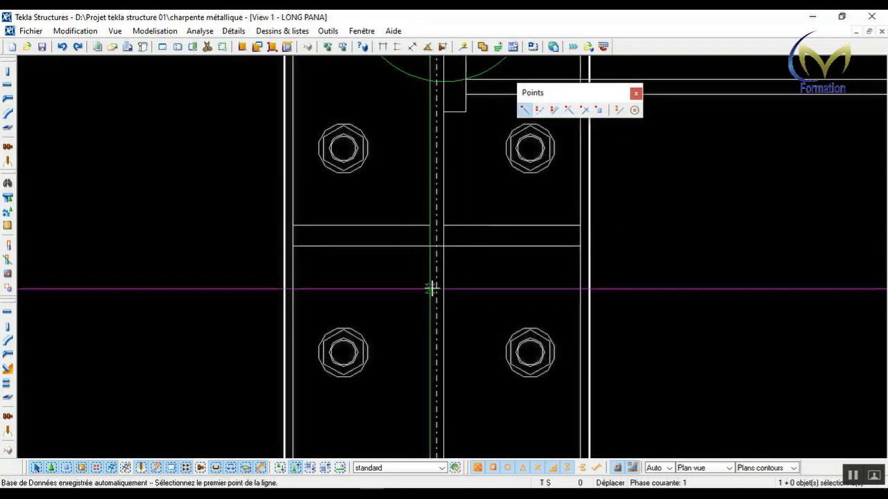
{"action": "scroll", "coordinate": [432, 295], "scroll_direction": "down", "scroll_amount": 2}
{"action": "scroll", "coordinate": [430, 294], "scroll_direction": "down", "scroll_amount": 3}
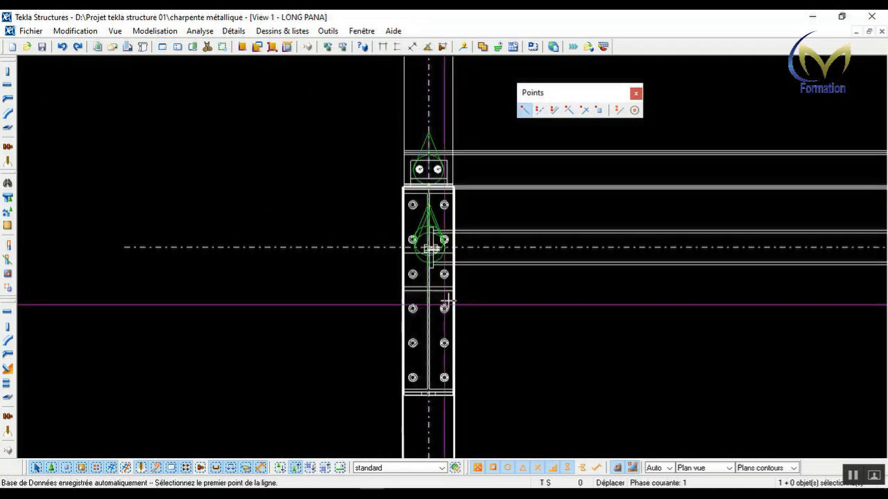
{"action": "scroll", "coordinate": [436, 172], "scroll_direction": "up", "scroll_amount": 2}
{"action": "scroll", "coordinate": [437, 172], "scroll_direction": "up", "scroll_amount": 4}
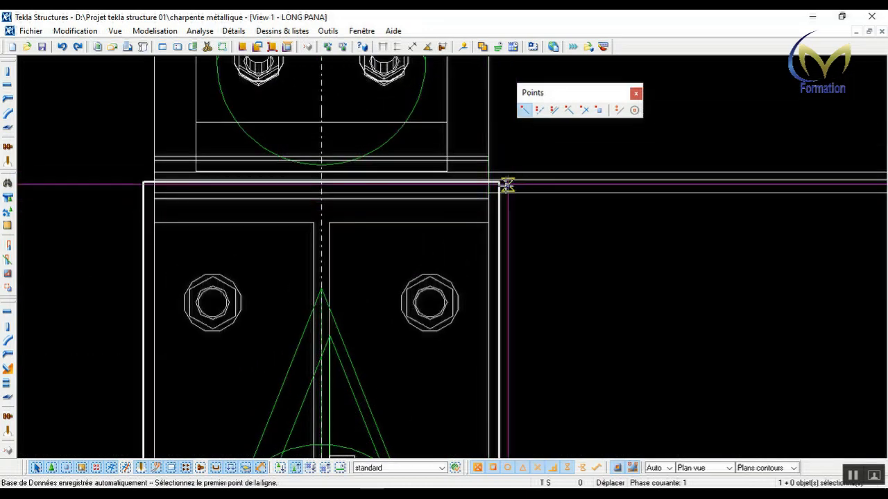
{"action": "scroll", "coordinate": [350, 175], "scroll_direction": "up", "scroll_amount": 3}
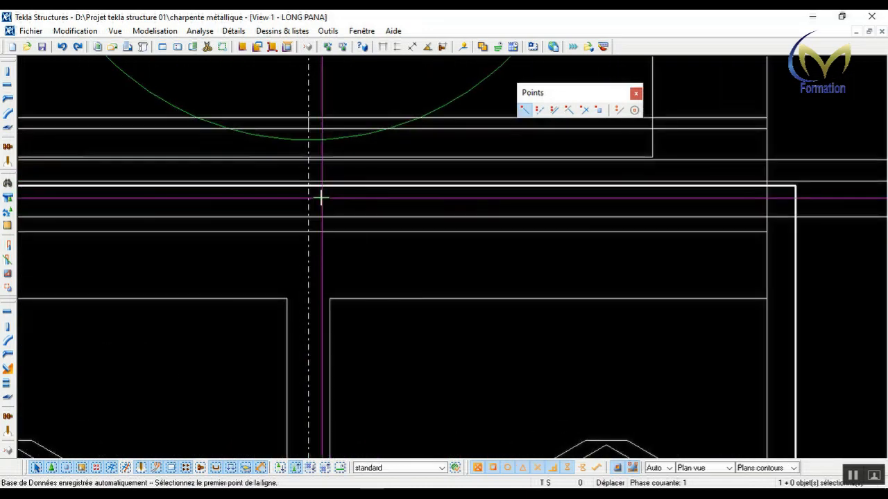
{"action": "scroll", "coordinate": [309, 186], "scroll_direction": "down", "scroll_amount": 4}
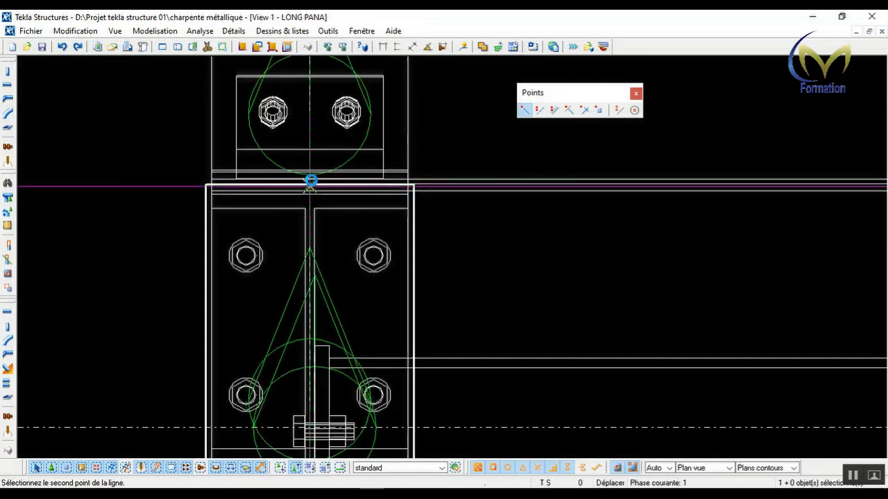
{"action": "scroll", "coordinate": [304, 336], "scroll_direction": "up", "scroll_amount": 2}
{"action": "scroll", "coordinate": [304, 337], "scroll_direction": "up", "scroll_amount": 6}
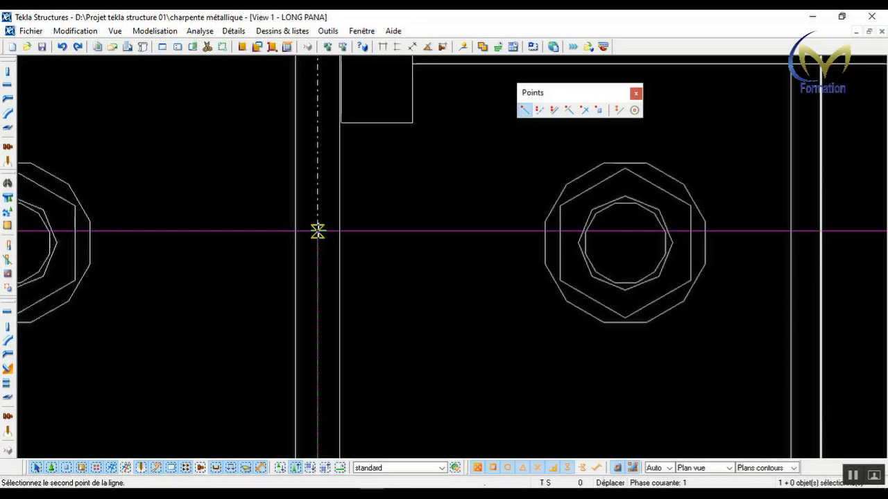
{"action": "type", "text": "400"}
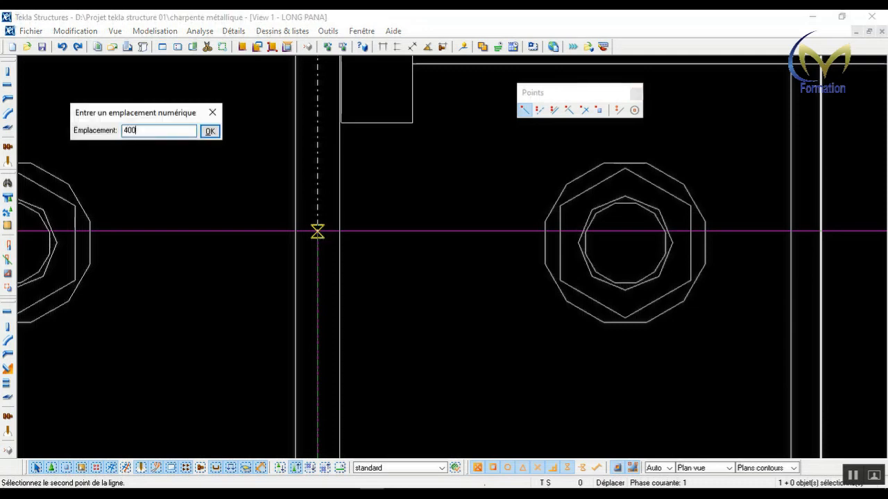
{"action": "key", "text": "Return"}
{"action": "scroll", "coordinate": [317, 232], "scroll_direction": "down", "scroll_amount": 5}
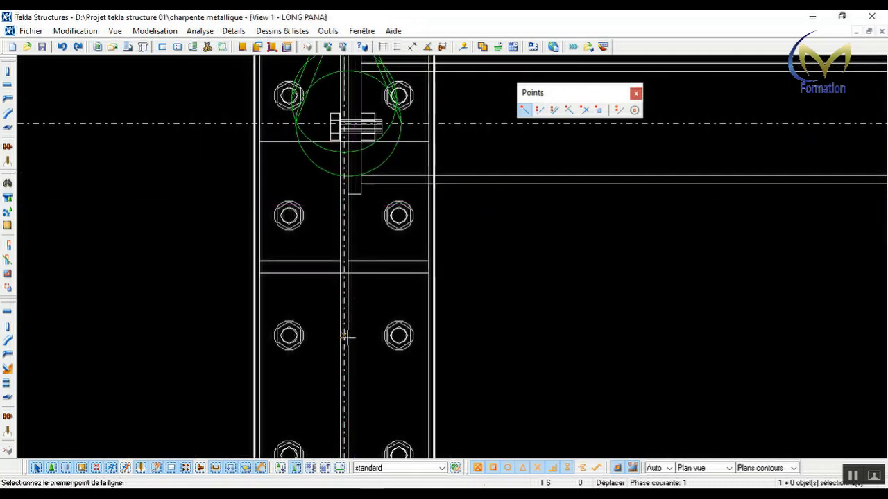
{"action": "scroll", "coordinate": [345, 337], "scroll_direction": "up", "scroll_amount": 2}
{"action": "right_click", "coordinate": [390, 284]}
{"action": "left_click", "coordinate": [412, 289]}
{"action": "scroll", "coordinate": [330, 353], "scroll_direction": "up", "scroll_amount": 2}
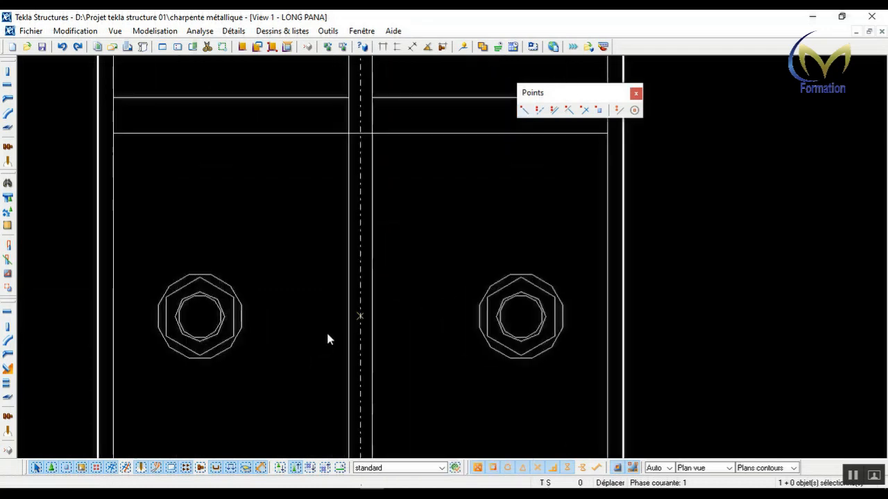
- Create a point on the axis 1 column's centreline, 200 mm above the column's bottom edge
{"action": "scroll", "coordinate": [362, 229], "scroll_direction": "down", "scroll_amount": 6}
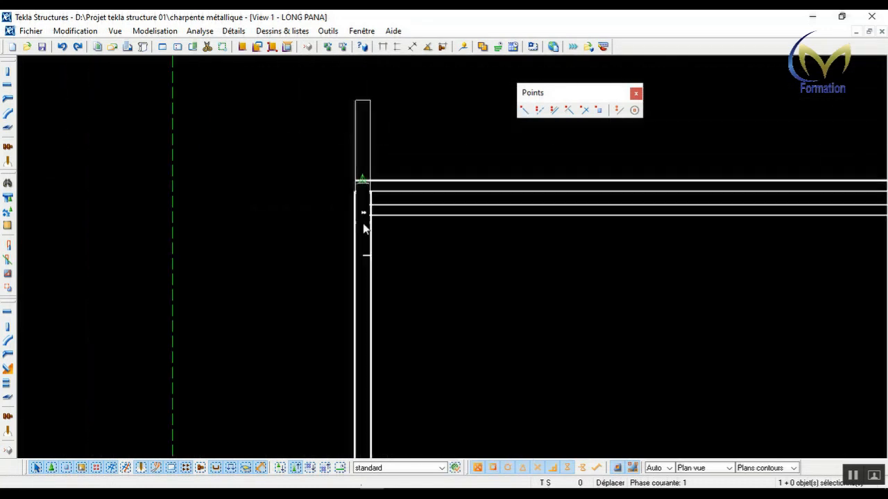
{"action": "scroll", "coordinate": [365, 229], "scroll_direction": "down", "scroll_amount": 4}
{"action": "scroll", "coordinate": [363, 417], "scroll_direction": "up", "scroll_amount": 4}
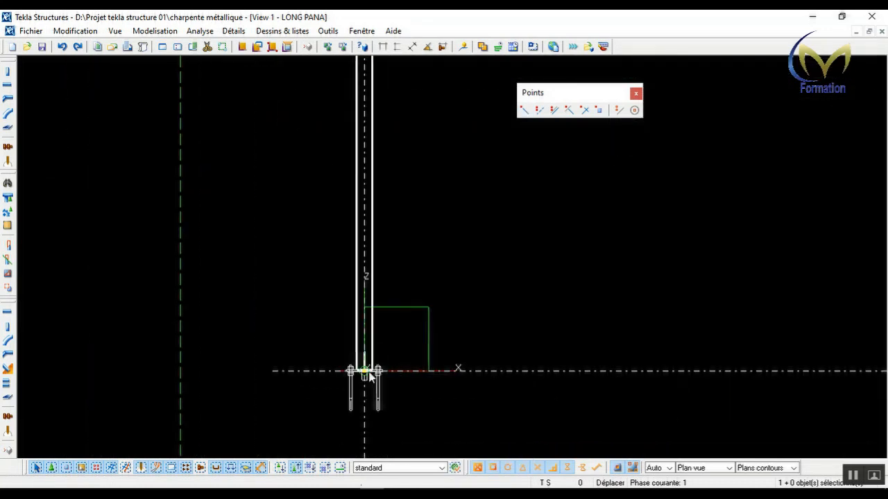
{"action": "scroll", "coordinate": [368, 367], "scroll_direction": "up", "scroll_amount": 3}
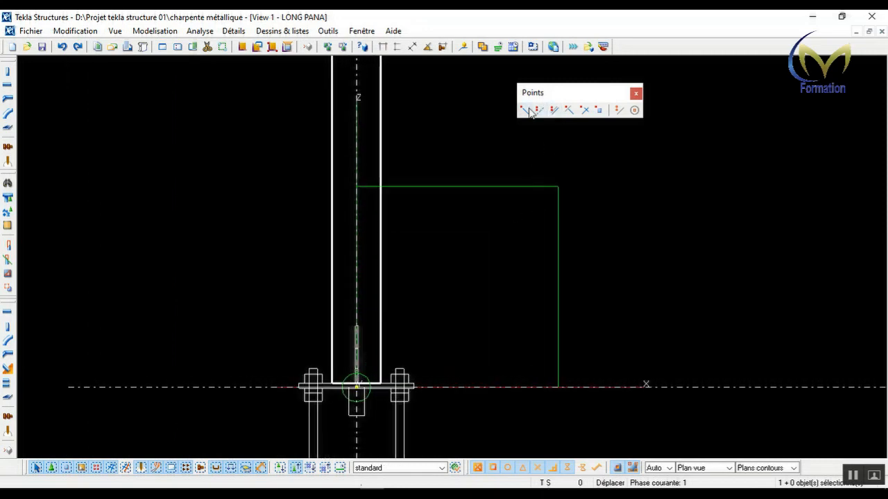
{"action": "scroll", "coordinate": [358, 385], "scroll_direction": "up", "scroll_amount": 5}
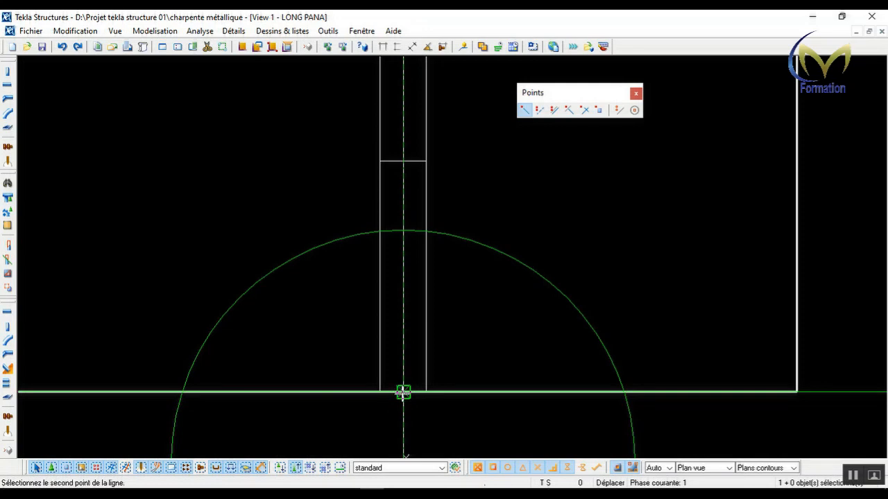
{"action": "scroll", "coordinate": [403, 393], "scroll_direction": "down", "scroll_amount": 4}
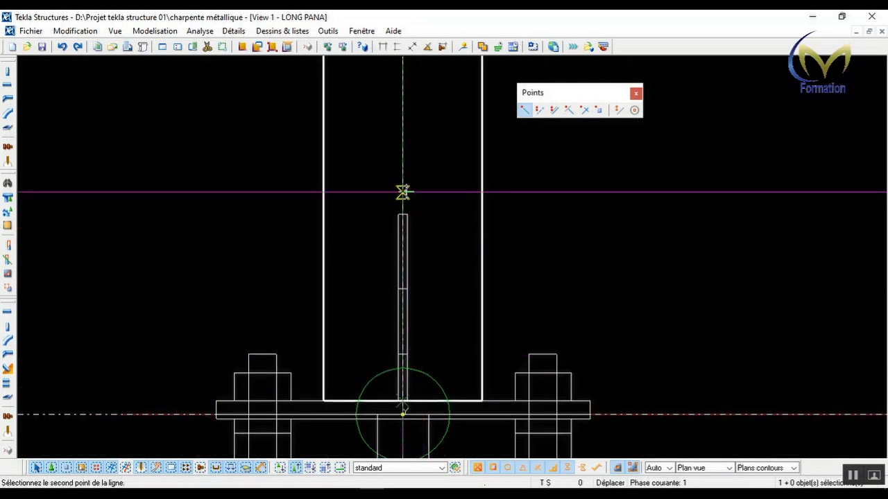
{"action": "type", "text": "200"}
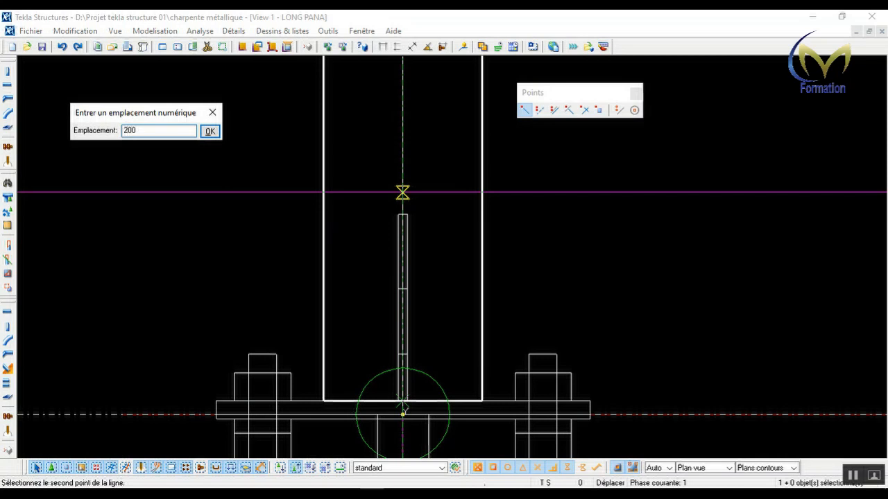
{"action": "key", "text": "Return"}
{"action": "right_click", "coordinate": [547, 243]}
{"action": "left_click", "coordinate": [567, 252]}
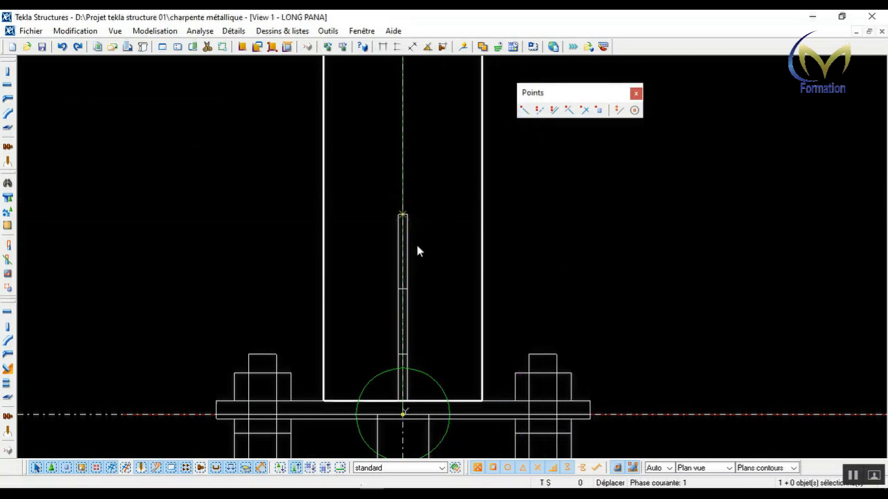
- Examine the lower point's alignment with the top of the vertical plate at the column base
{"action": "scroll", "coordinate": [403, 219], "scroll_direction": "up", "scroll_amount": 3}
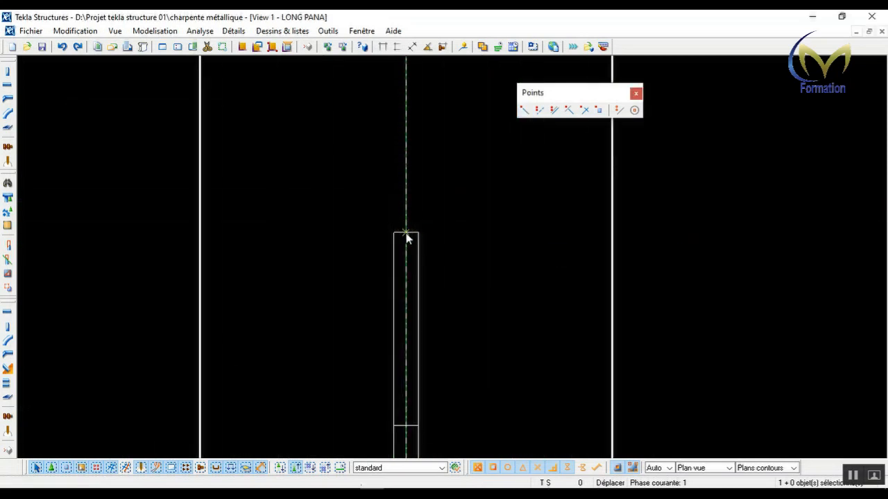
{"action": "scroll", "coordinate": [403, 232], "scroll_direction": "down", "scroll_amount": 3}
{"action": "scroll", "coordinate": [403, 233], "scroll_direction": "up", "scroll_amount": 3}
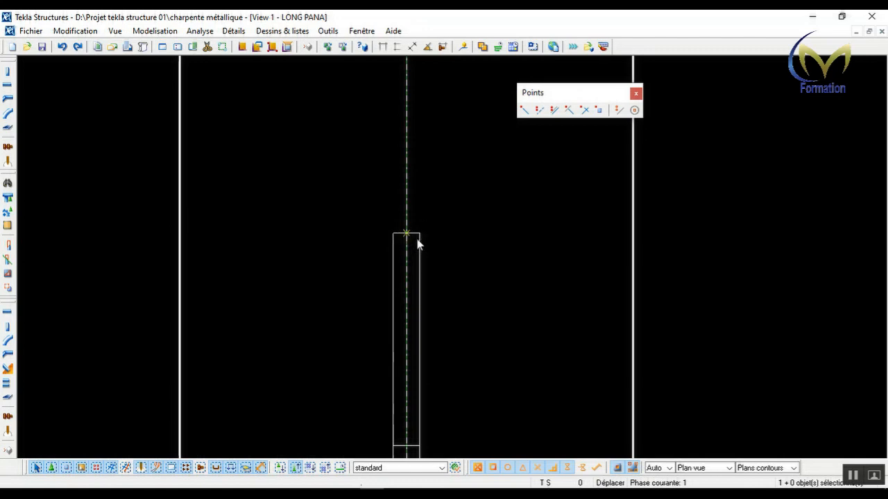
{"action": "scroll", "coordinate": [396, 239], "scroll_direction": "up", "scroll_amount": 2}
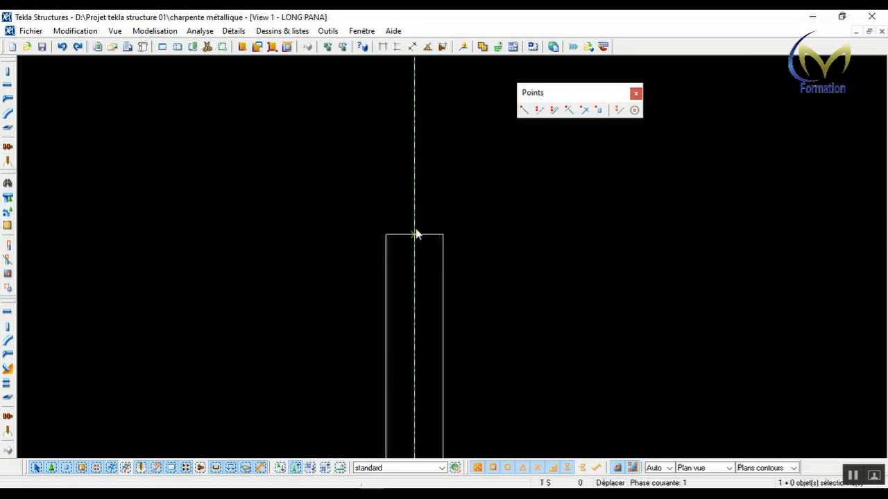
{"action": "scroll", "coordinate": [415, 235], "scroll_direction": "up", "scroll_amount": 5}
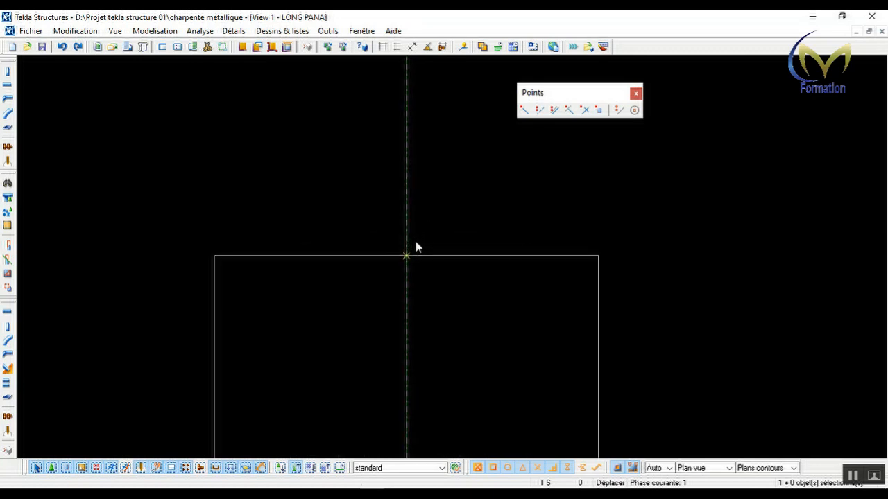
{"action": "scroll", "coordinate": [415, 243], "scroll_direction": "up", "scroll_amount": 1}
{"action": "scroll", "coordinate": [414, 254], "scroll_direction": "down", "scroll_amount": 7}
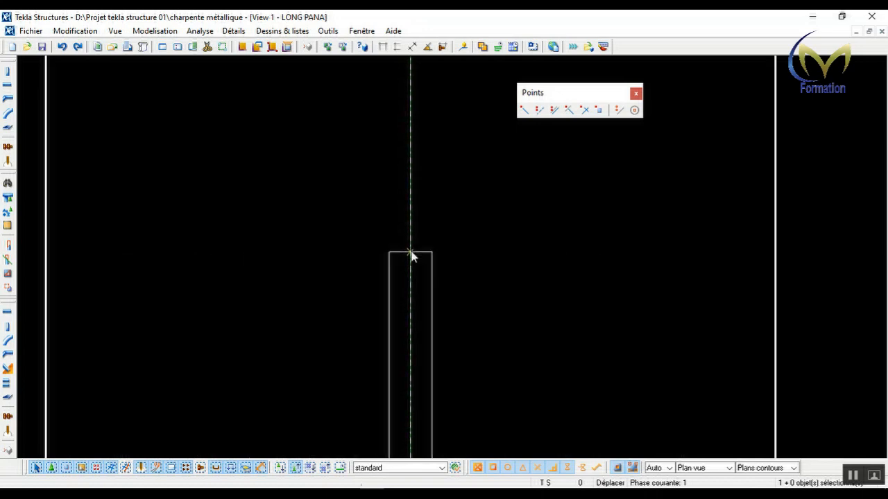
{"action": "scroll", "coordinate": [411, 255], "scroll_direction": "down", "scroll_amount": 5}
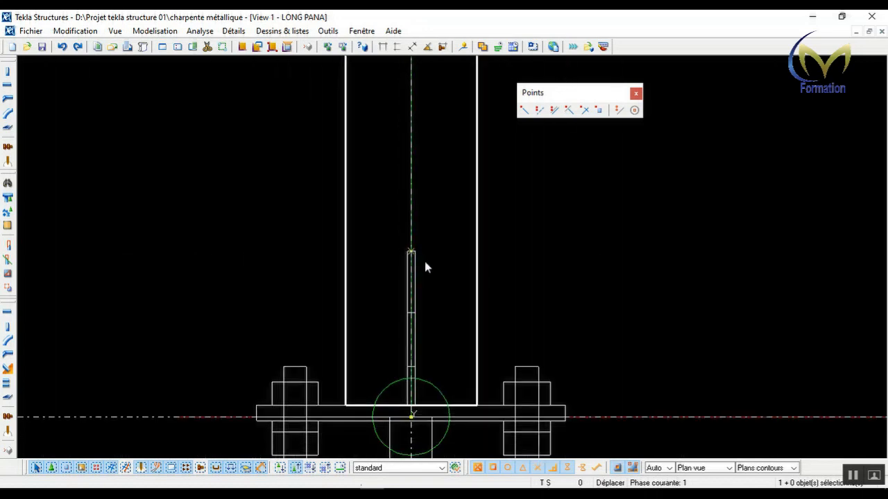
- Select both new points on the axis 1 column, the one near the base and the one near the top
{"action": "left_click", "coordinate": [417, 250]}
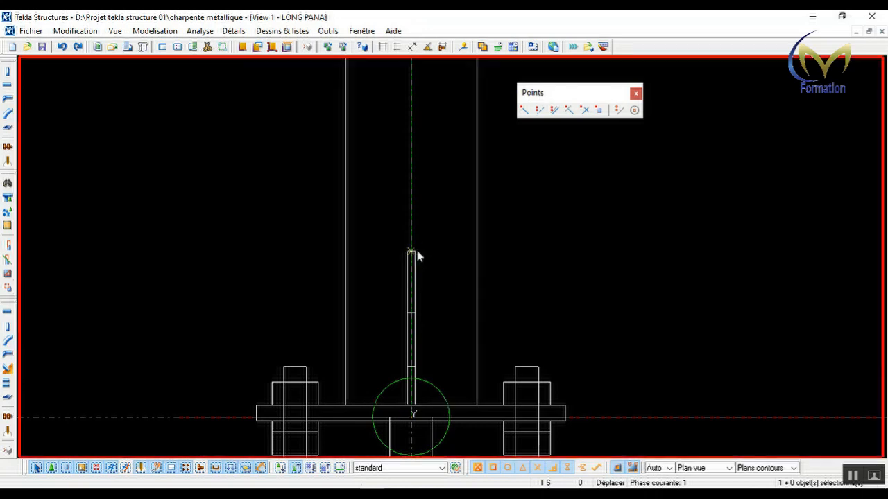
{"action": "left_click_drag", "start_coordinate": [386, 231], "coordinate": [420, 267]}
{"action": "scroll", "coordinate": [410, 255], "scroll_direction": "up", "scroll_amount": 5}
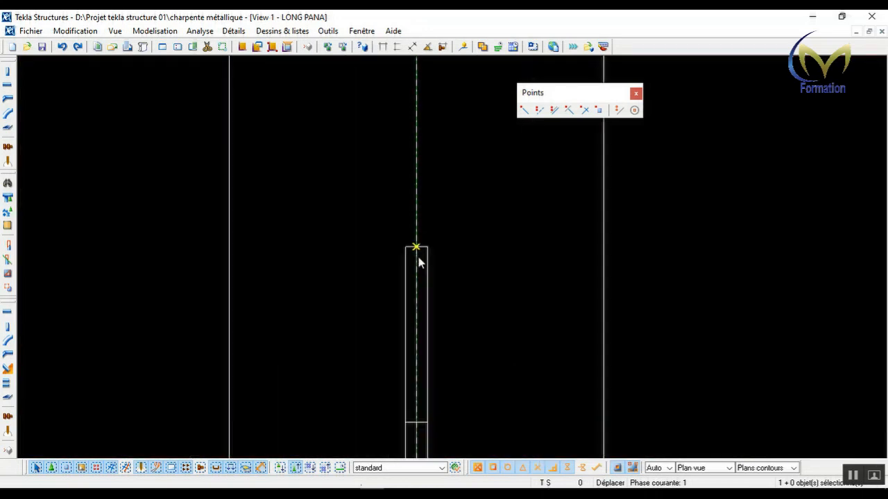
{"action": "scroll", "coordinate": [318, 376], "scroll_direction": "down", "scroll_amount": 6}
{"action": "scroll", "coordinate": [318, 378], "scroll_direction": "down", "scroll_amount": 6}
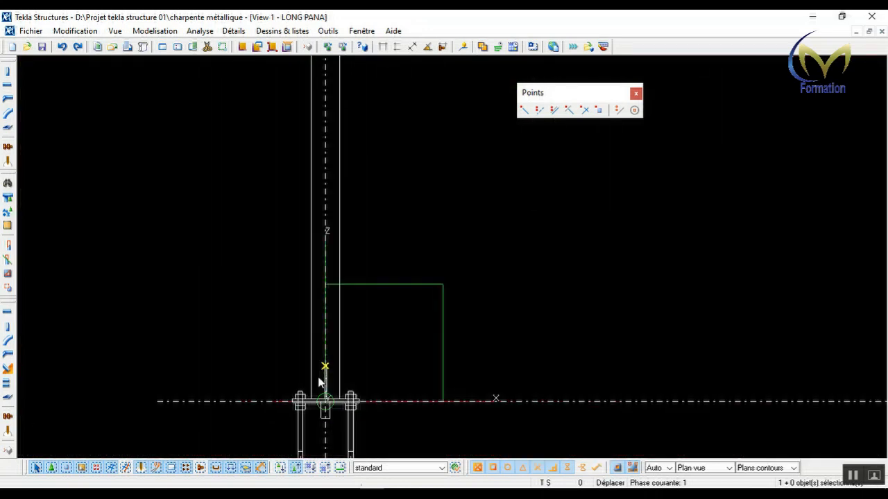
{"action": "scroll", "coordinate": [320, 159], "scroll_direction": "up", "scroll_amount": 8}
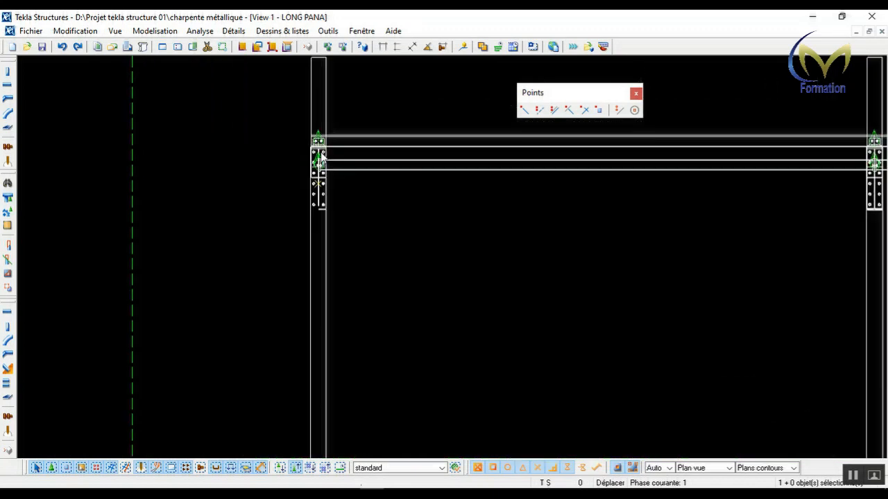
{"action": "scroll", "coordinate": [365, 179], "scroll_direction": "up", "scroll_amount": 2}
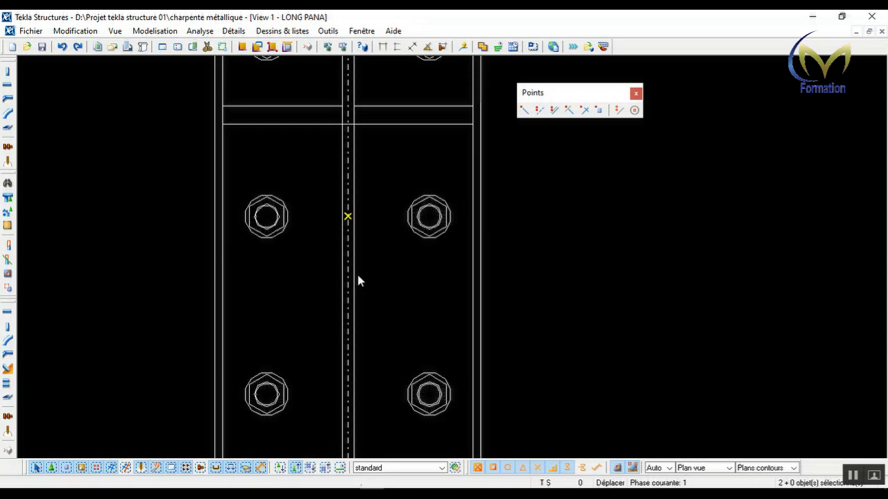
- Copy the two selected points from the upper point on axis 1 to the same height on the axis 2 column's centreline
{"action": "right_click", "coordinate": [345, 220]}
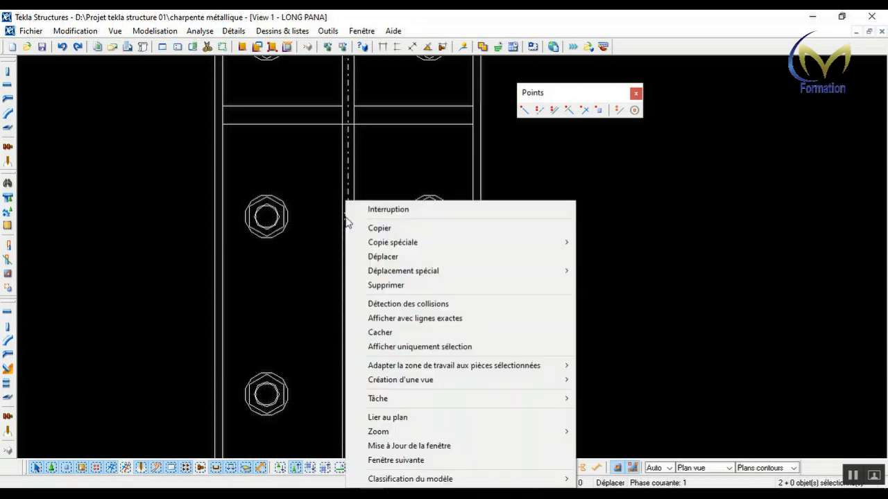
{"action": "left_click", "coordinate": [367, 228]}
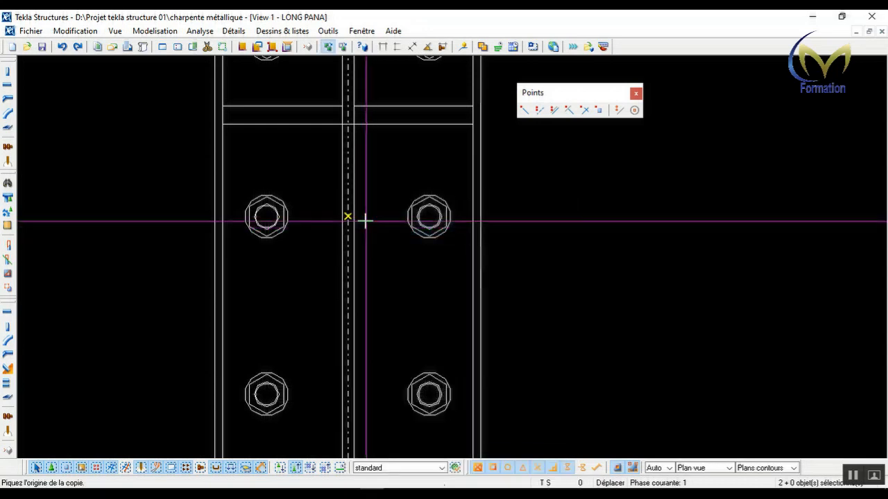
{"action": "left_click", "coordinate": [348, 217]}
{"action": "scroll", "coordinate": [326, 260], "scroll_direction": "down", "scroll_amount": 5}
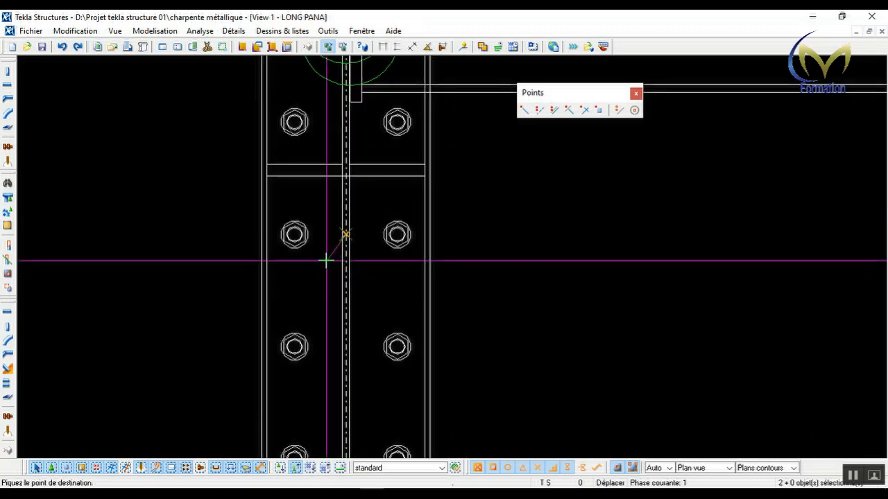
{"action": "scroll", "coordinate": [314, 261], "scroll_direction": "down", "scroll_amount": 4}
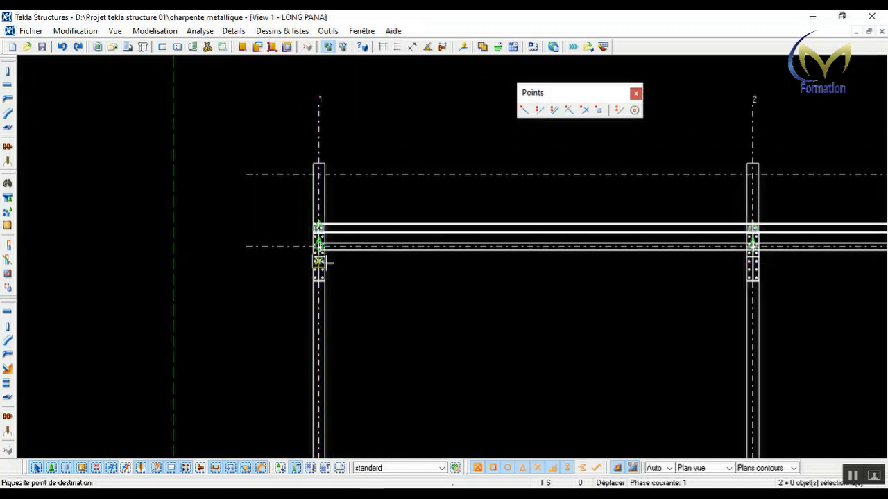
{"action": "scroll", "coordinate": [758, 260], "scroll_direction": "up", "scroll_amount": 2}
{"action": "scroll", "coordinate": [758, 260], "scroll_direction": "up", "scroll_amount": 6}
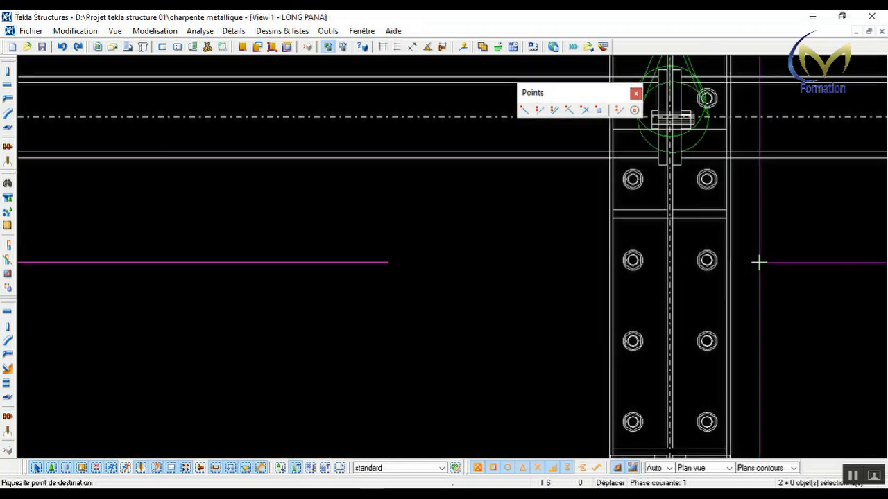
{"action": "scroll", "coordinate": [668, 261], "scroll_direction": "up", "scroll_amount": 5}
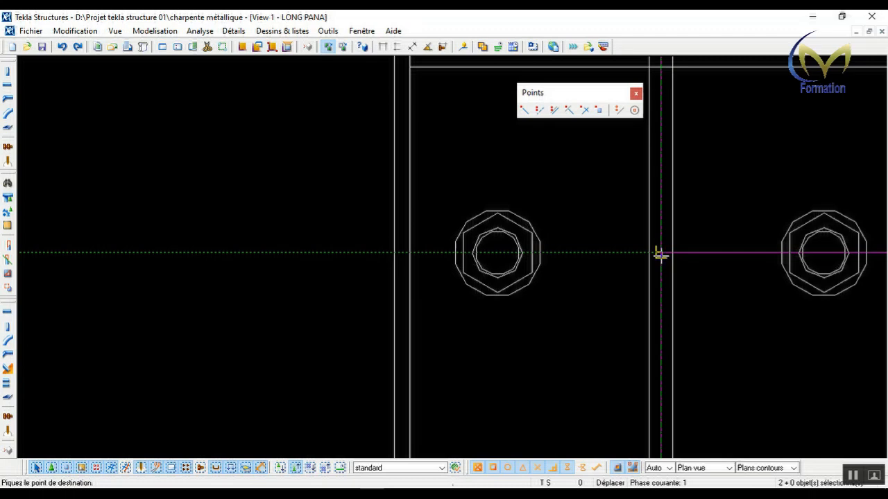
{"action": "right_click", "coordinate": [590, 298]}
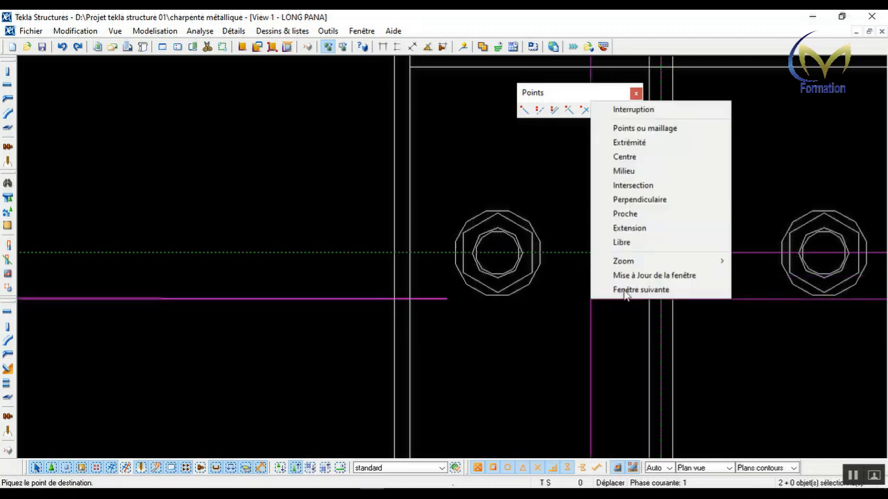
{"action": "left_click", "coordinate": [632, 110]}
{"action": "scroll", "coordinate": [599, 195], "scroll_direction": "down", "scroll_amount": 2}
{"action": "scroll", "coordinate": [670, 245], "scroll_direction": "up", "scroll_amount": 4}
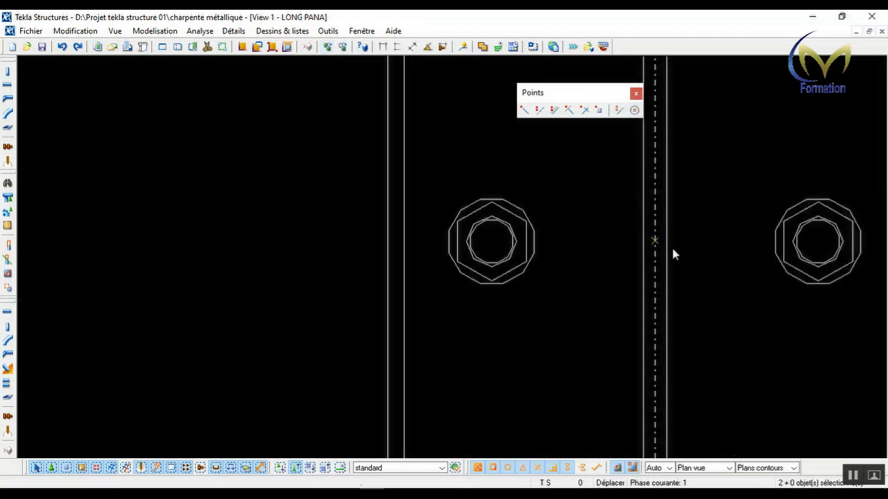
- Dock the floating Points toolbar in the row with the main toolbars
{"action": "scroll", "coordinate": [648, 222], "scroll_direction": "down", "scroll_amount": 5}
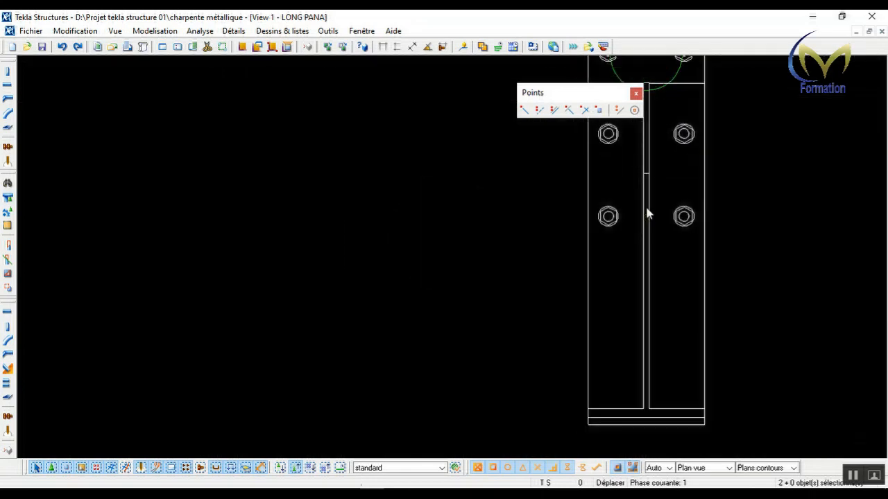
{"action": "scroll", "coordinate": [648, 208], "scroll_direction": "down", "scroll_amount": 8}
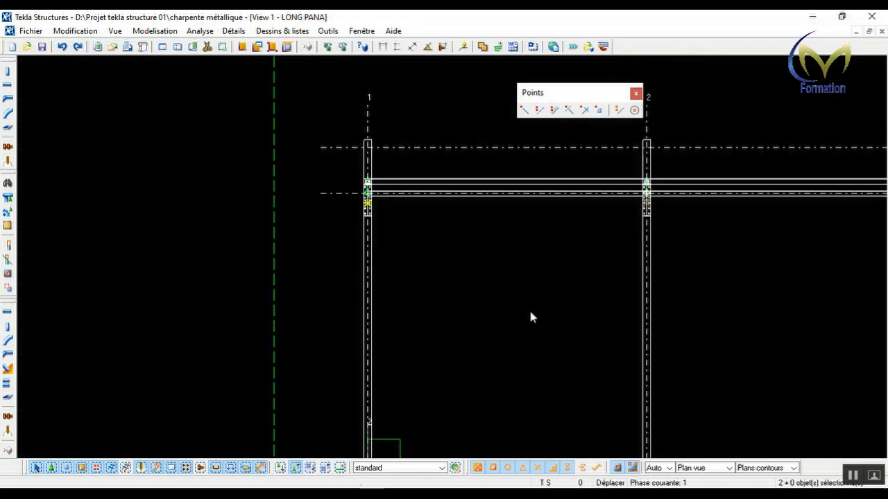
{"action": "scroll", "coordinate": [619, 372], "scroll_direction": "up", "scroll_amount": 8}
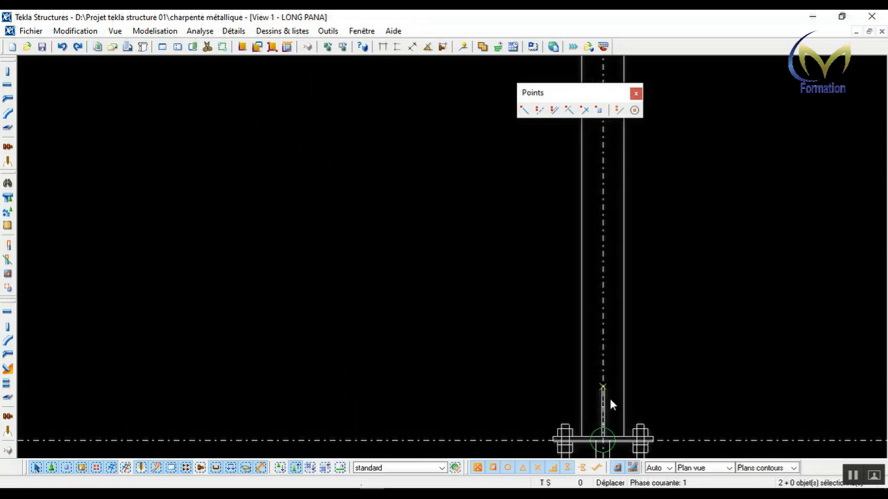
{"action": "left_click_drag", "start_coordinate": [593, 99], "coordinate": [690, 45]}
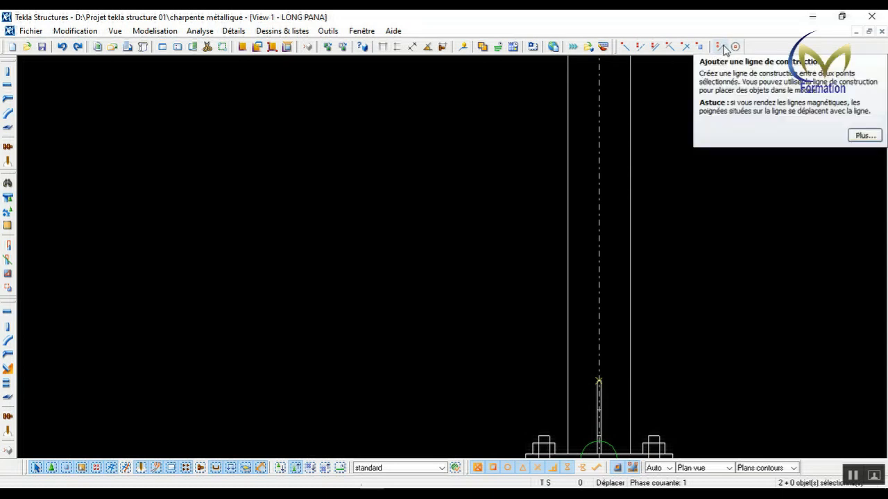
- Add a construction line from the lower point on the axis 2 column to the upper point on the axis 1 column
{"action": "left_click", "coordinate": [720, 47]}
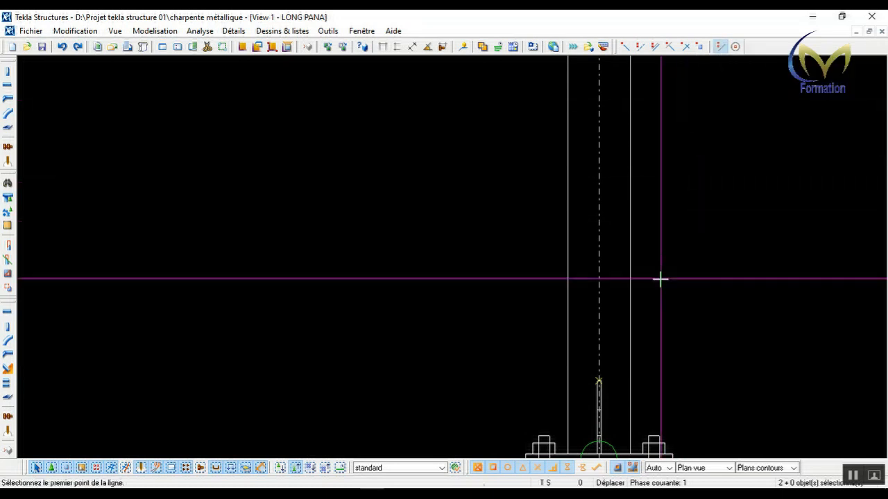
{"action": "left_click", "coordinate": [599, 381]}
{"action": "scroll", "coordinate": [627, 375], "scroll_direction": "down", "scroll_amount": 5}
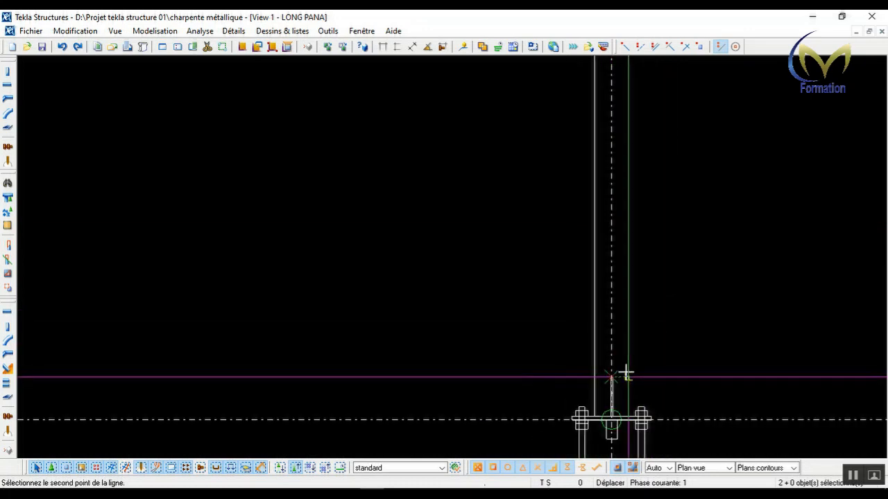
{"action": "scroll", "coordinate": [462, 187], "scroll_direction": "up", "scroll_amount": 10}
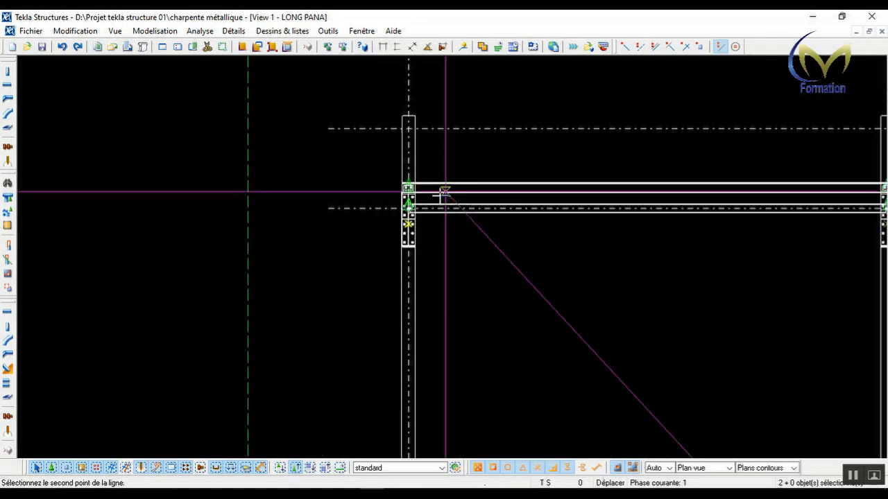
{"action": "scroll", "coordinate": [377, 271], "scroll_direction": "up", "scroll_amount": 2}
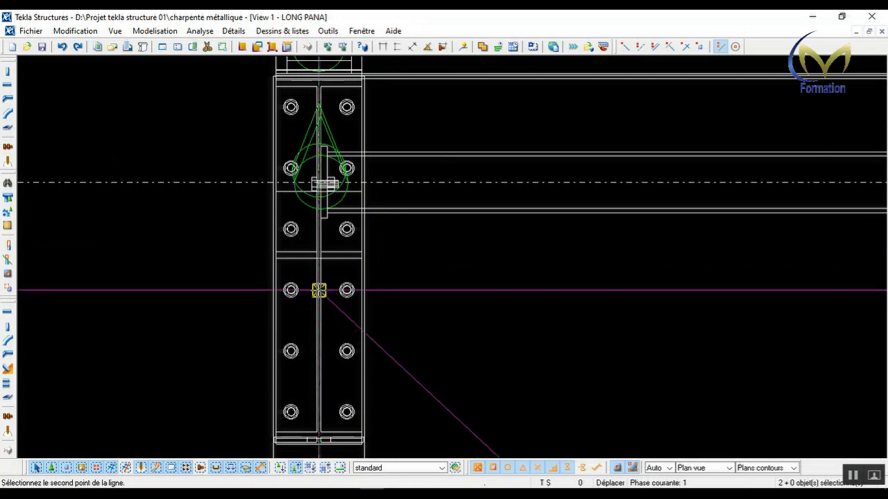
{"action": "left_click", "coordinate": [318, 289]}
- Add the crossing construction line from the axis 2 column's upper point to the axis 1 column's lower point, and end the command
{"action": "scroll", "coordinate": [430, 299], "scroll_direction": "down", "scroll_amount": 6}
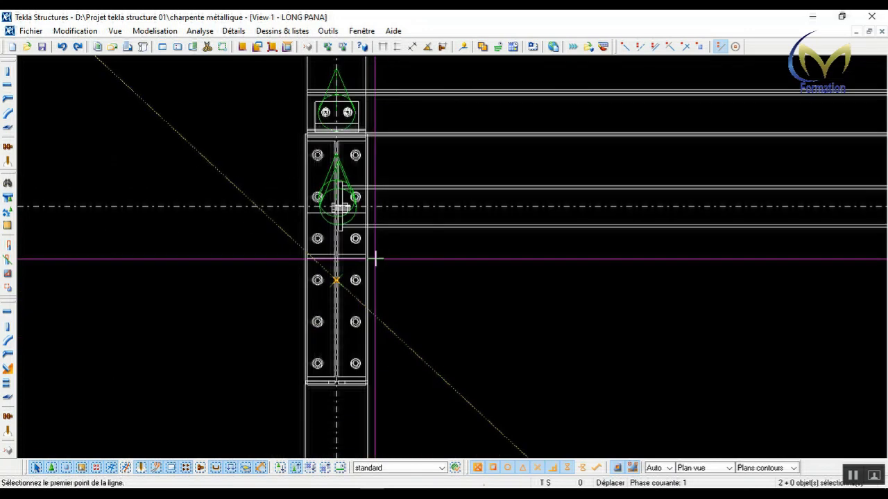
{"action": "scroll", "coordinate": [307, 264], "scroll_direction": "down", "scroll_amount": 7}
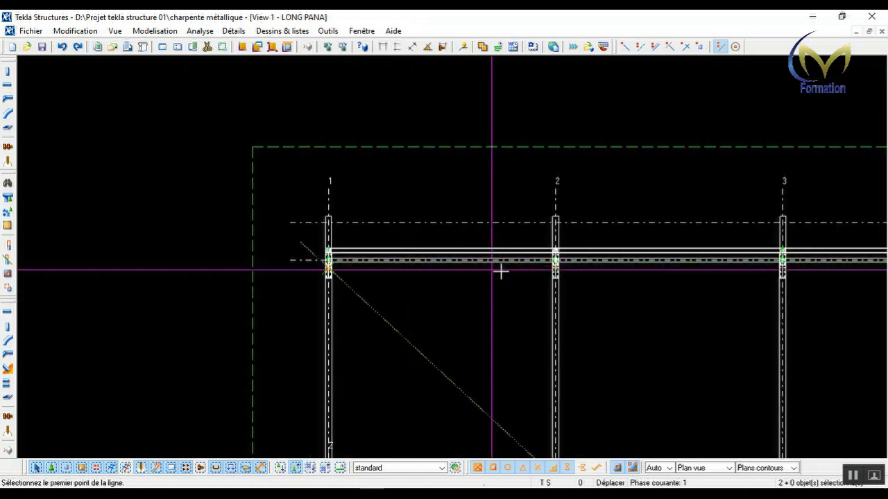
{"action": "scroll", "coordinate": [566, 269], "scroll_direction": "up", "scroll_amount": 7}
{"action": "scroll", "coordinate": [566, 270], "scroll_direction": "up", "scroll_amount": 5}
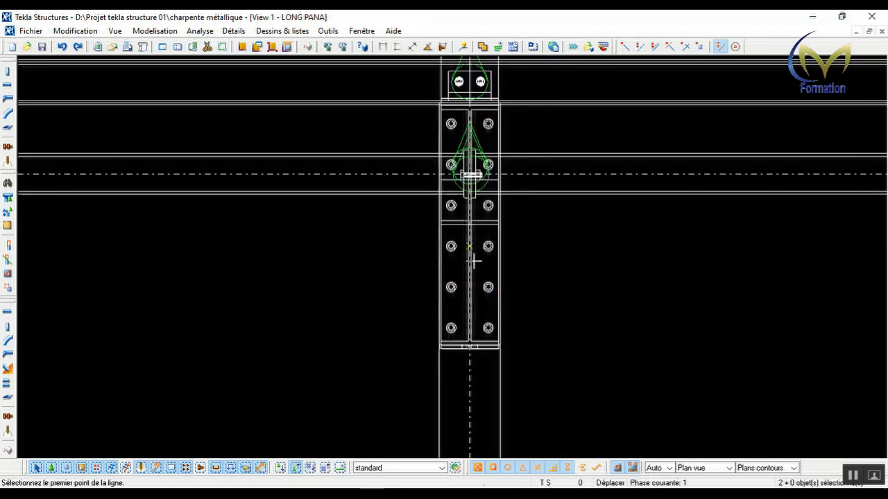
{"action": "left_click", "coordinate": [470, 244]}
{"action": "scroll", "coordinate": [513, 229], "scroll_direction": "down", "scroll_amount": 13}
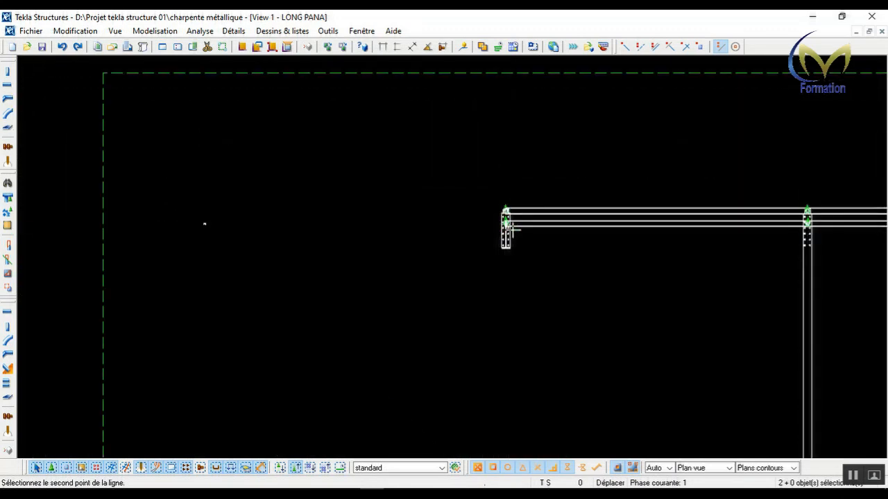
{"action": "scroll", "coordinate": [368, 357], "scroll_direction": "up", "scroll_amount": 12}
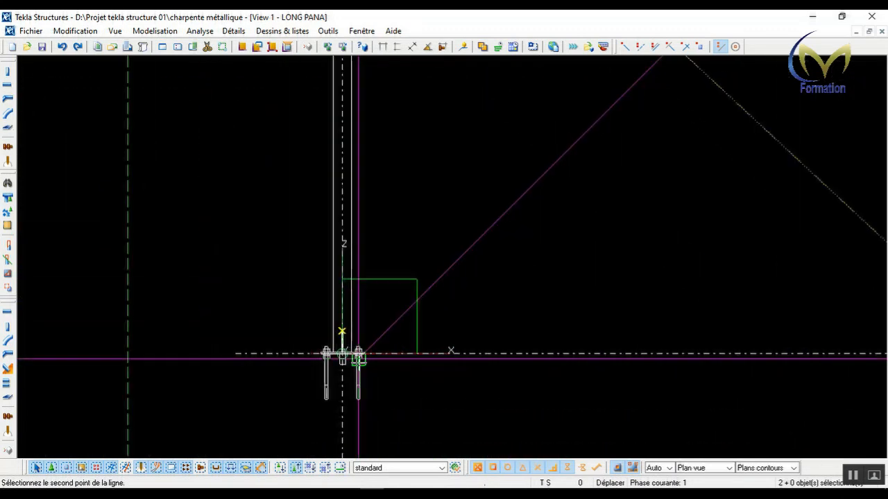
{"action": "scroll", "coordinate": [337, 302], "scroll_direction": "up", "scroll_amount": 3}
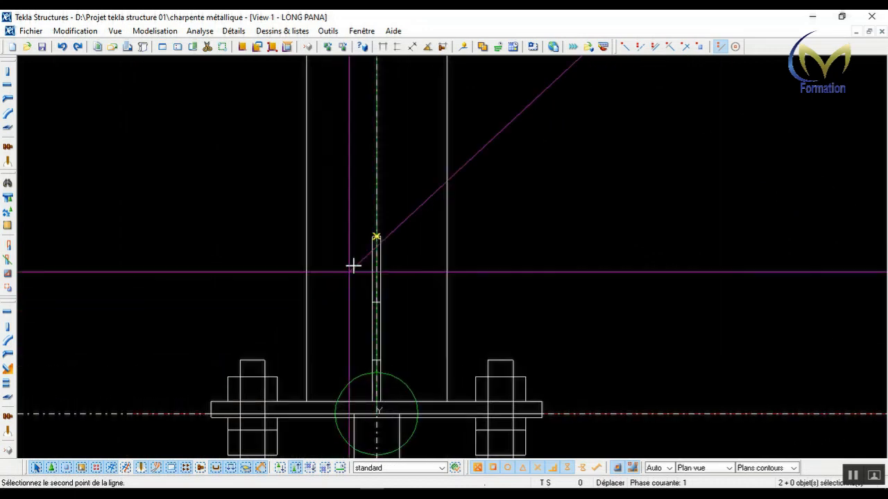
{"action": "left_click", "coordinate": [376, 236]}
{"action": "right_click", "coordinate": [511, 198]}
{"action": "left_click", "coordinate": [521, 202]}
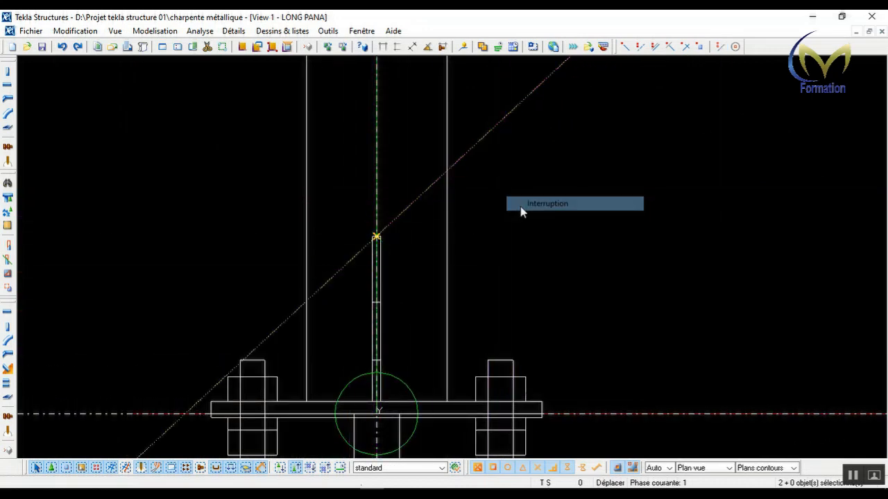
- Undock the Acier toolbar and start the double profile command with its properties open beside the bracing bay
{"action": "scroll", "coordinate": [377, 294], "scroll_direction": "down", "scroll_amount": 5}
{"action": "scroll", "coordinate": [333, 338], "scroll_direction": "down", "scroll_amount": 4}
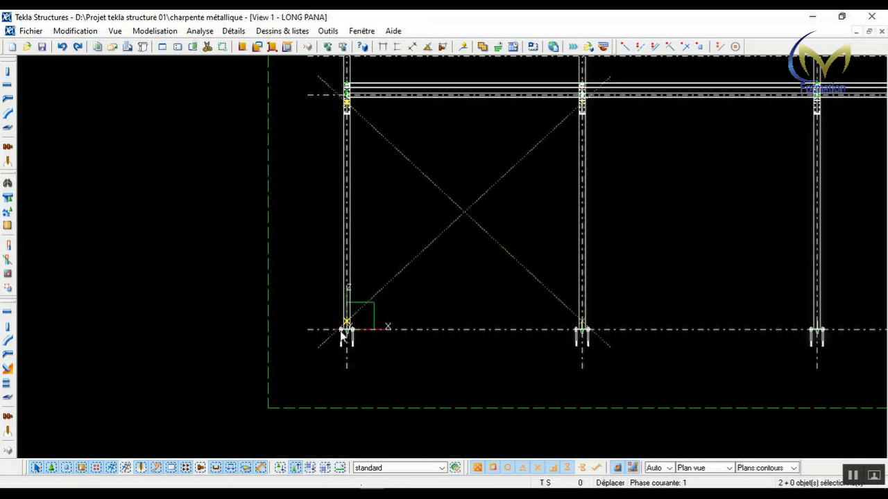
{"action": "scroll", "coordinate": [596, 85], "scroll_direction": "up", "scroll_amount": 1}
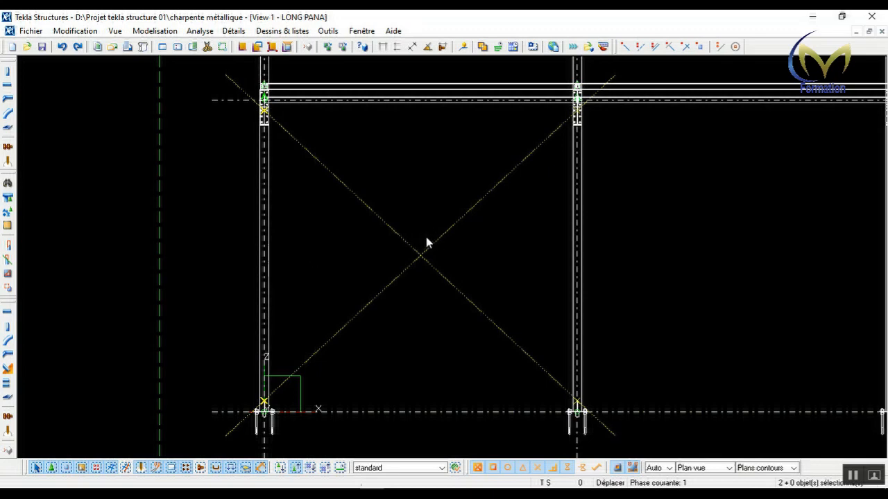
{"action": "left_click_drag", "start_coordinate": [10, 308], "coordinate": [55, 147]}
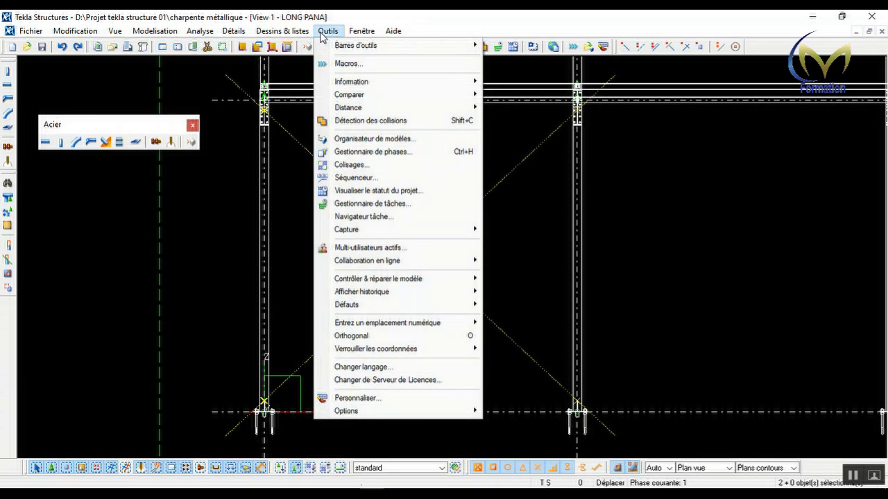
{"action": "mouse_move", "coordinate": [451, 44]}
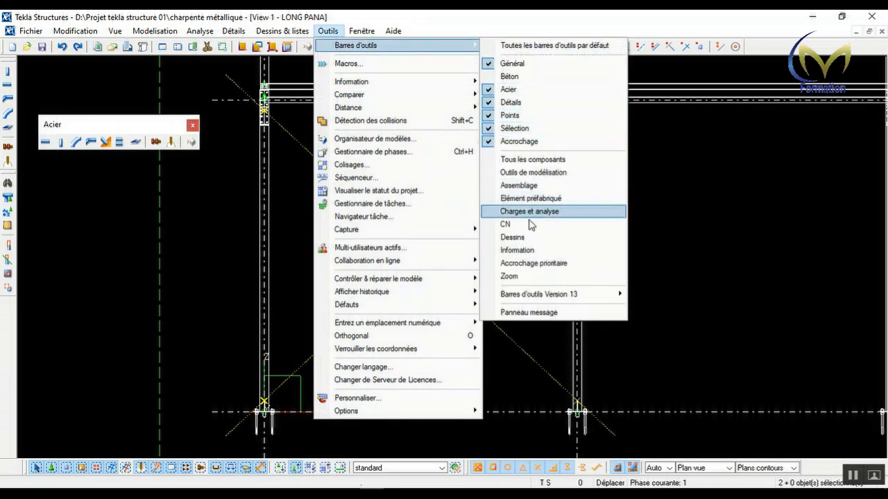
{"action": "mouse_move", "coordinate": [568, 303]}
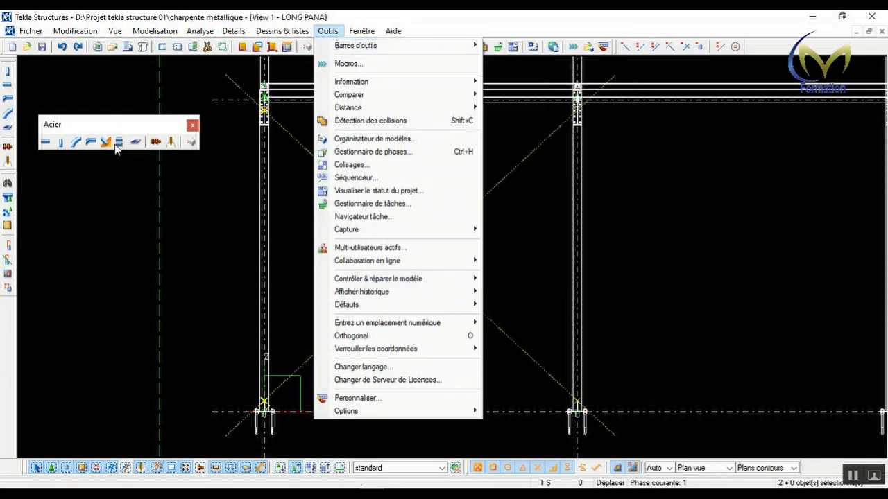
{"action": "left_click", "coordinate": [119, 142]}
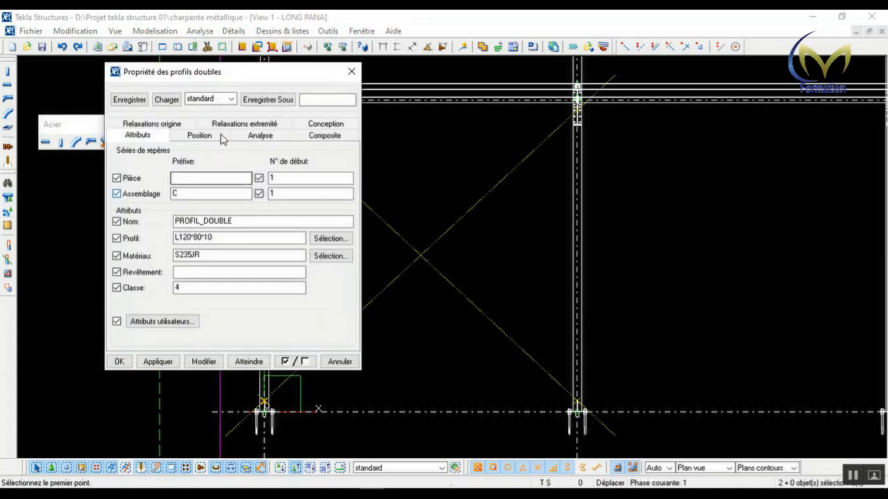
{"action": "left_click_drag", "start_coordinate": [237, 76], "coordinate": [185, 72]}
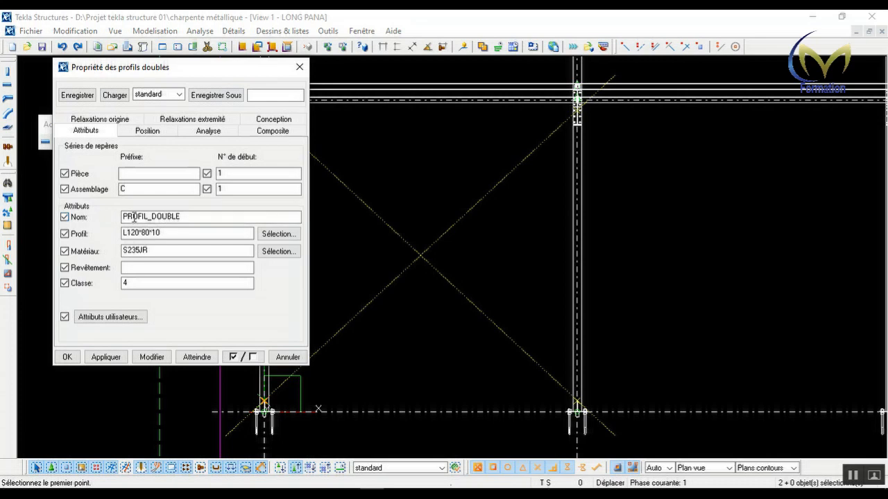
- Name the double profile CONTR, with assembly prefix CO and part prefix CVT
{"action": "double_click", "coordinate": [182, 217]}
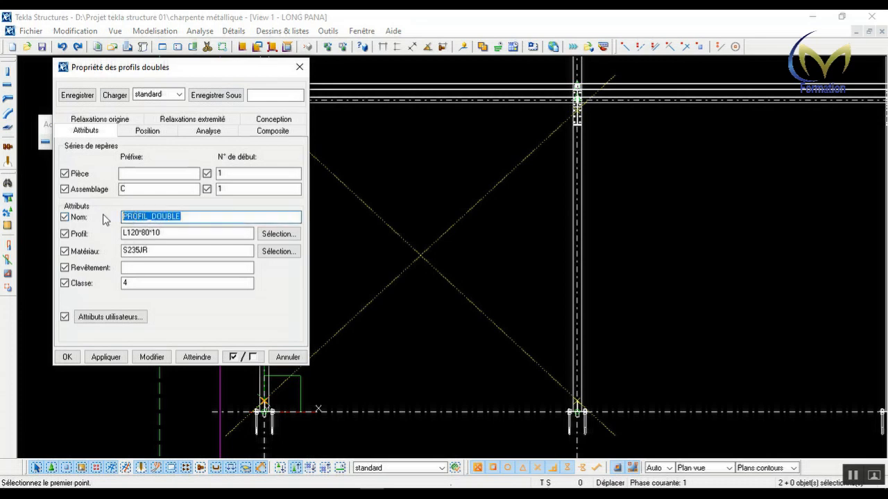
{"action": "type", "text": "CONTR"}
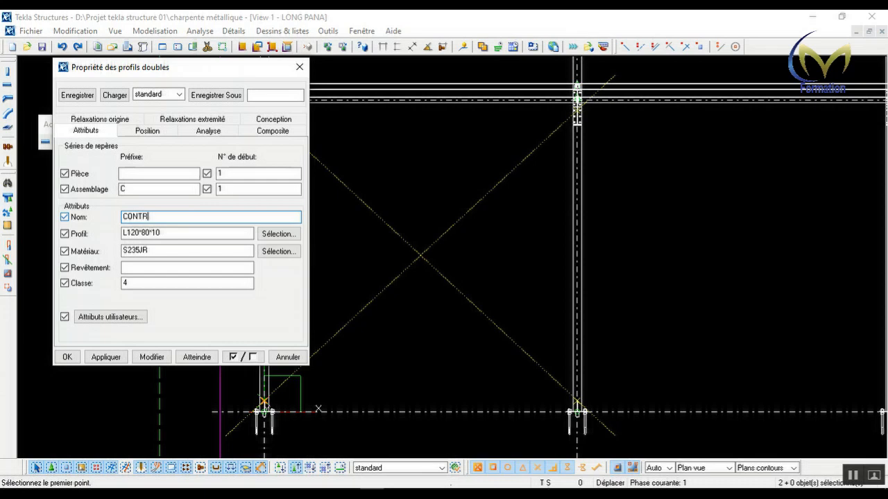
{"action": "double_click", "coordinate": [121, 189]}
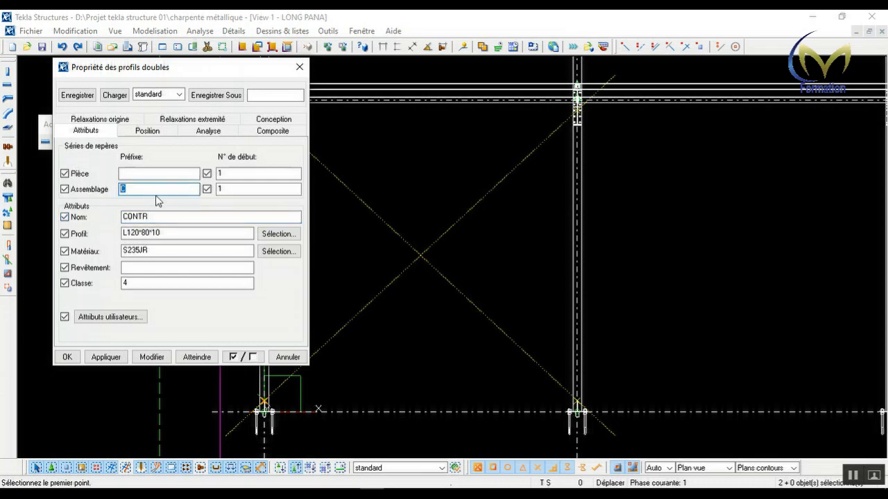
{"action": "type", "text": "0"}
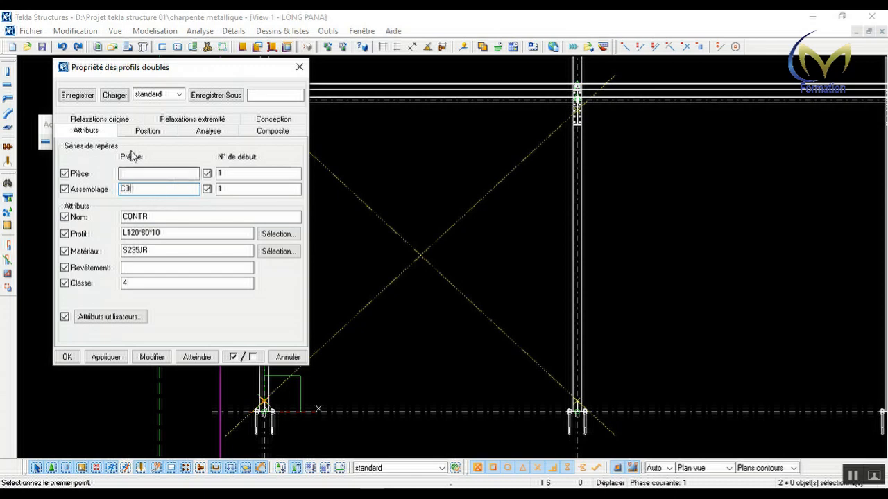
{"action": "left_click", "coordinate": [135, 174]}
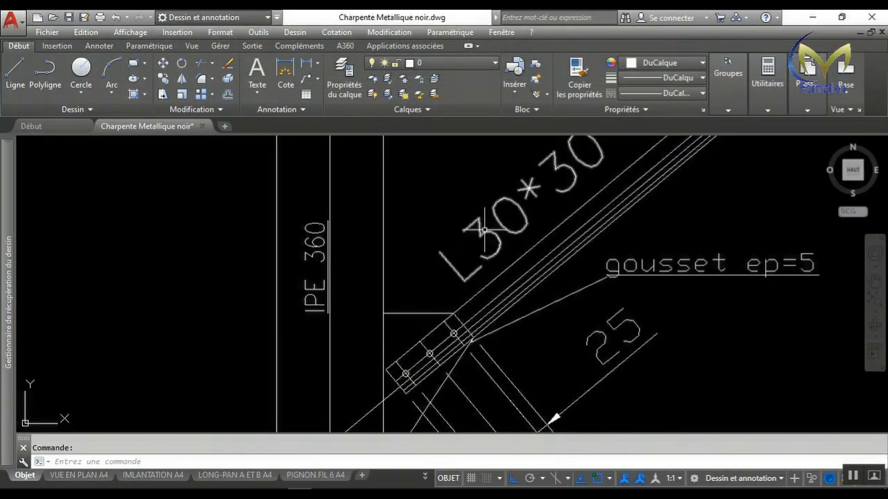
- Check the bracing's section label in the AutoCAD drawing, and set the double profile's section to L30*30*4 in Tekla Structures
{"action": "scroll", "coordinate": [521, 212], "scroll_direction": "down", "scroll_amount": 3}
{"action": "scroll", "coordinate": [547, 163], "scroll_direction": "up", "scroll_amount": 3}
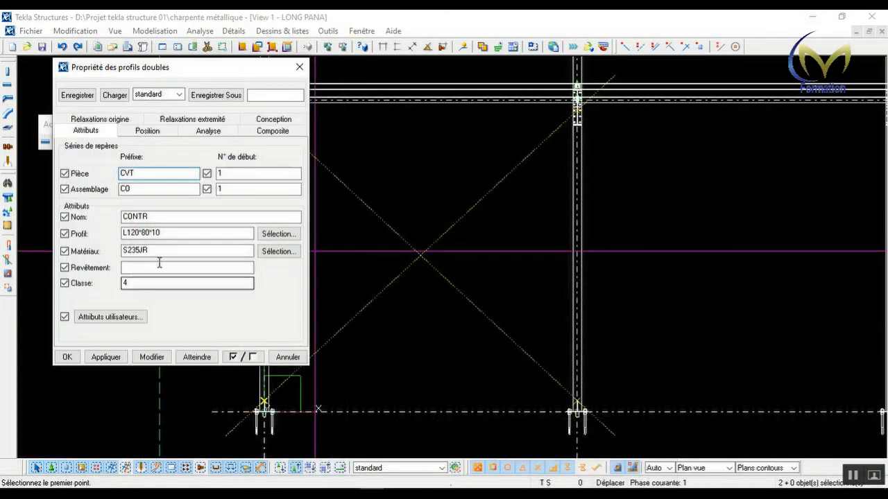
{"action": "left_click", "coordinate": [154, 234]}
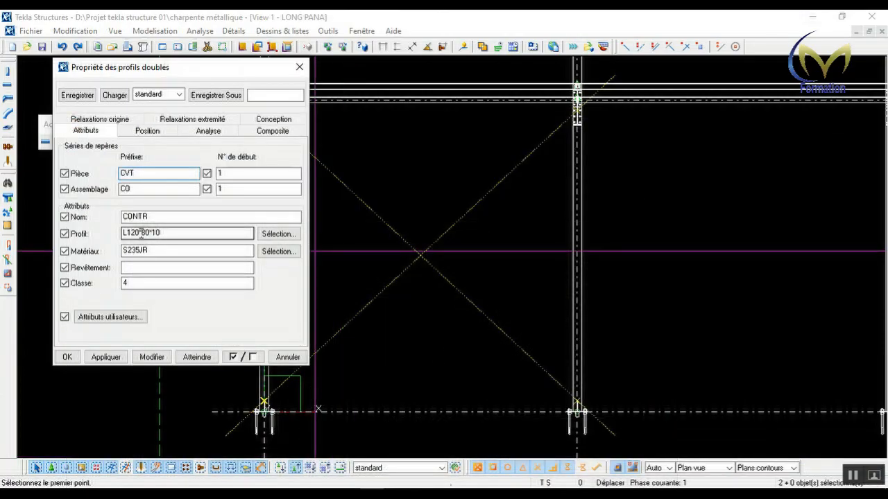
{"action": "left_click", "coordinate": [141, 233]}
{"action": "key", "text": "BackSpace"}
{"action": "key", "text": "BackSpace"}
{"action": "key", "text": "BackSpace"}
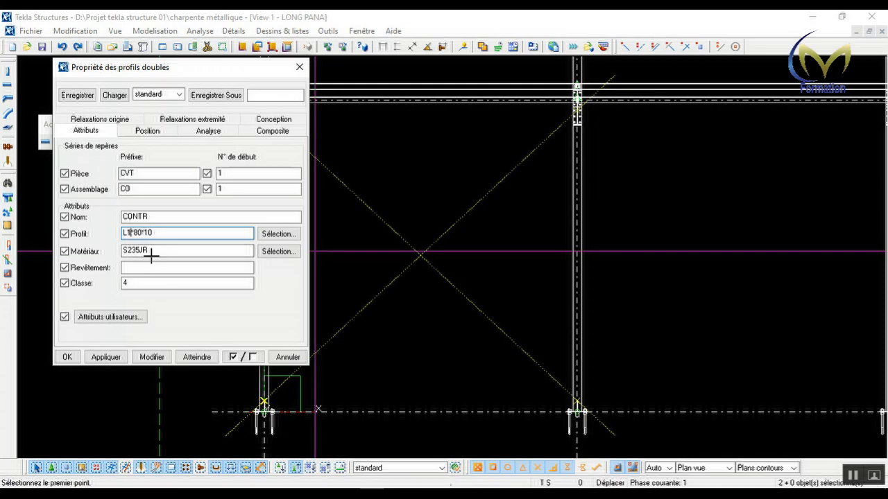
{"action": "type", "text": "30*"}
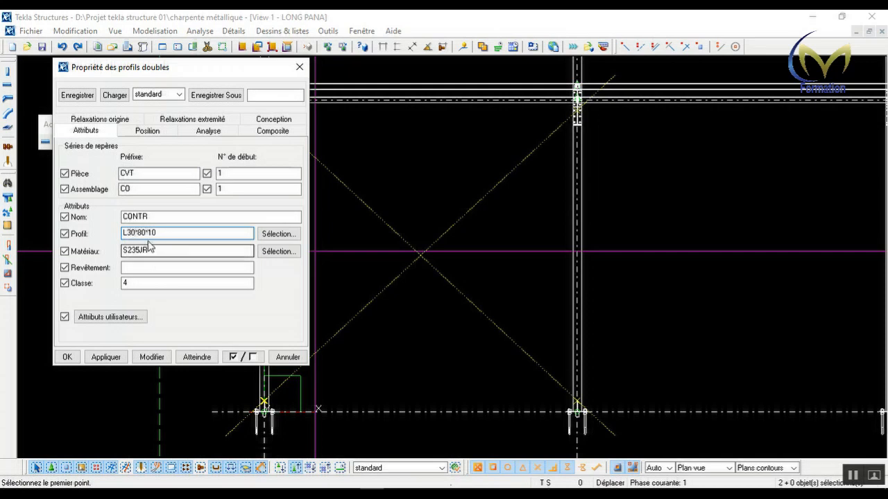
{"action": "key", "text": "Delete"}
{"action": "key", "text": "Delete"}
{"action": "key", "text": "Delete"}
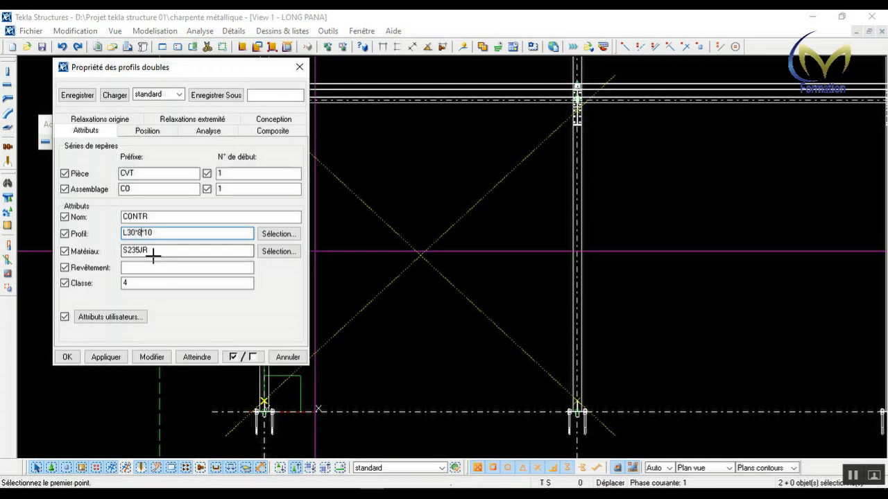
{"action": "type", "text": "*30"}
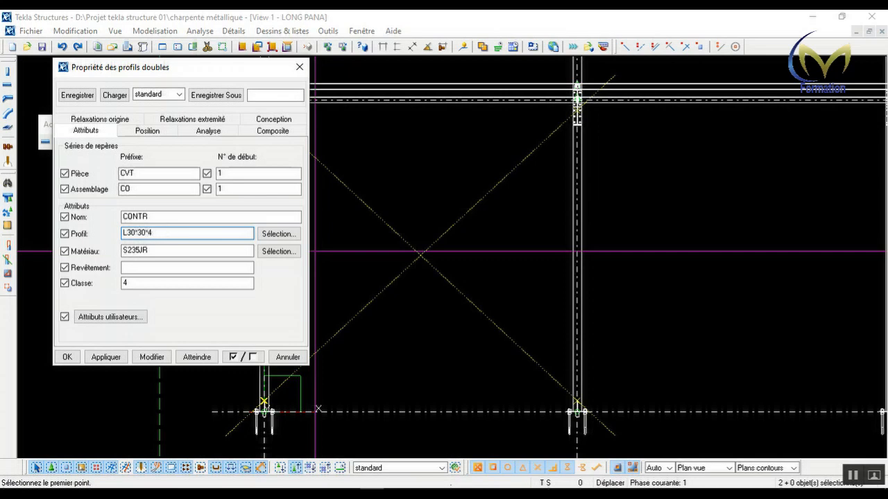
- Set the double profile's material to S275JR and open its class value for editing
{"action": "left_click", "coordinate": [137, 250]}
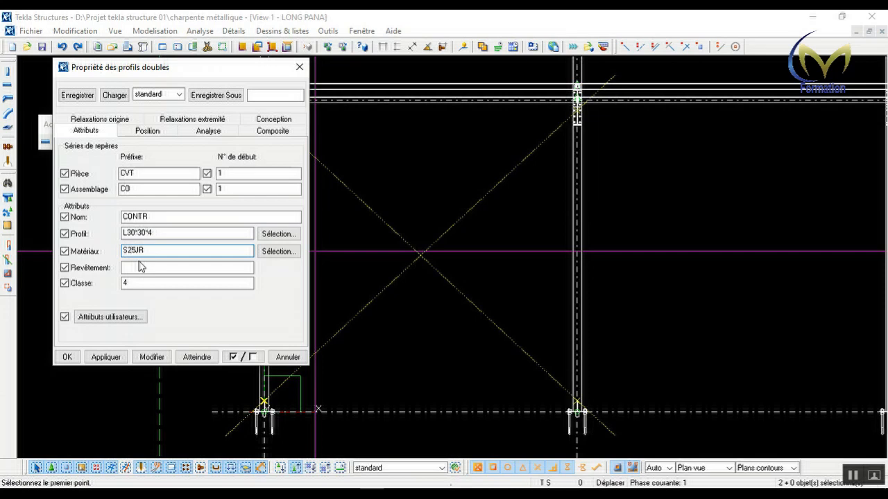
{"action": "type", "text": "75"}
{"action": "left_click", "coordinate": [126, 284]}
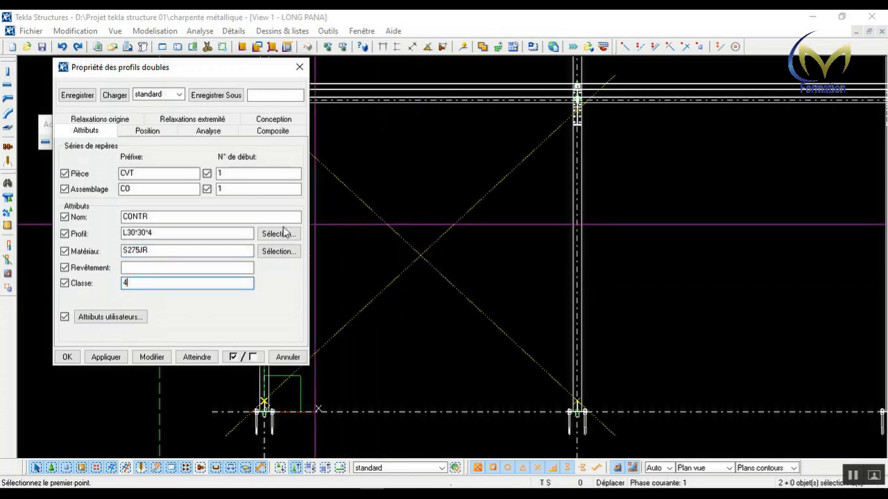
- Choose the back-to-back arrangement as the double profile type and apply the double profile properties
{"action": "left_click", "coordinate": [152, 132]}
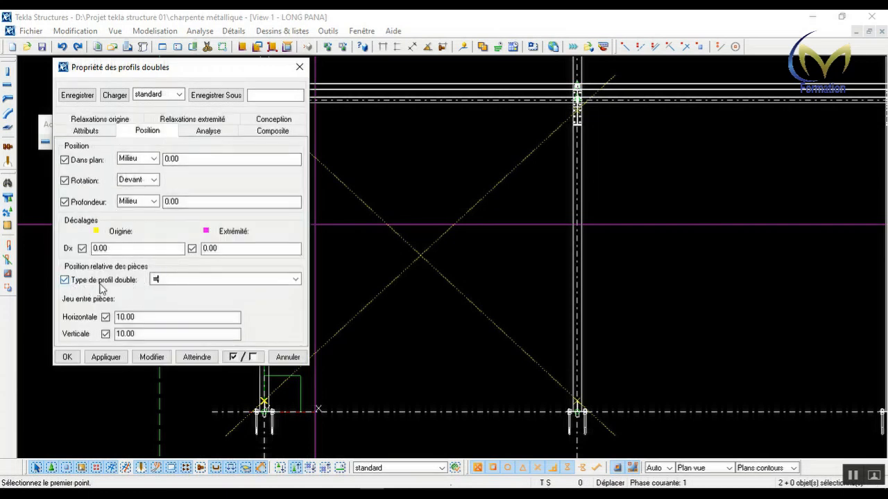
{"action": "left_click", "coordinate": [215, 281]}
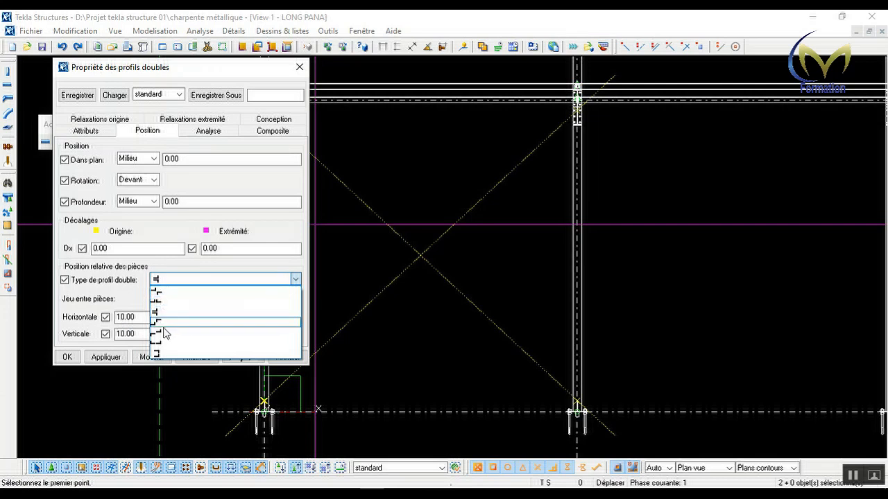
{"action": "left_click", "coordinate": [166, 312]}
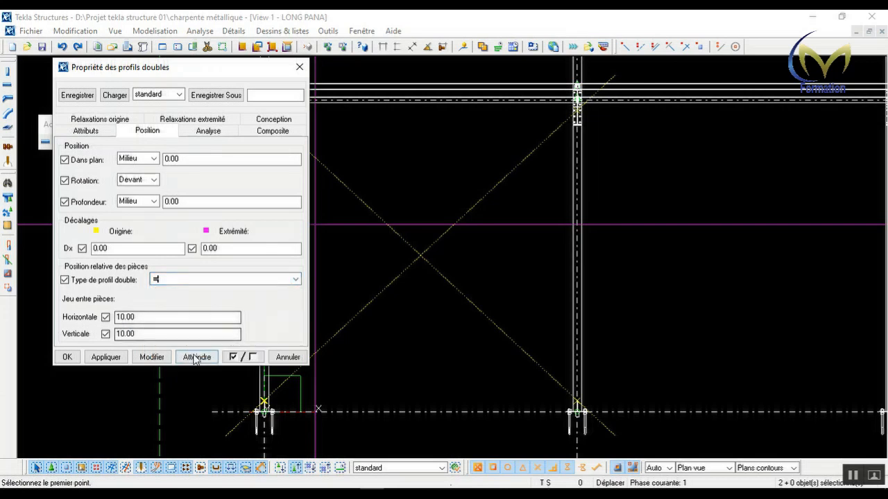
{"action": "left_click", "coordinate": [106, 356]}
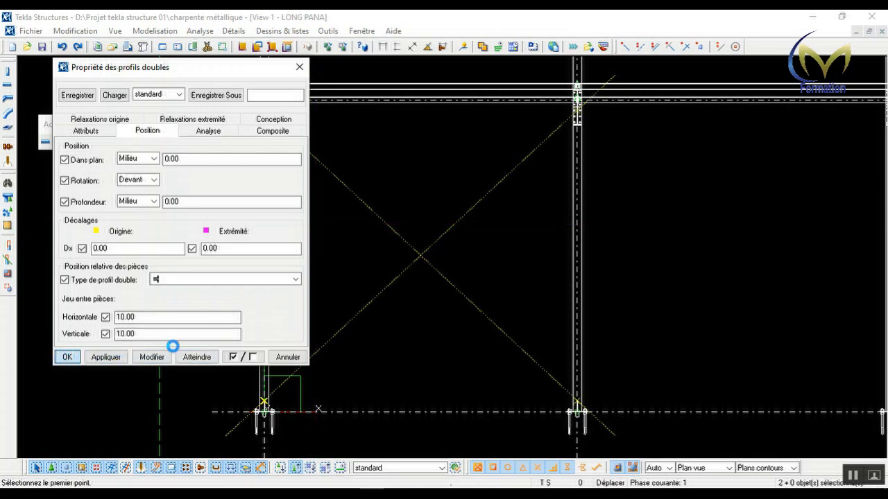
{"action": "left_click", "coordinate": [68, 357]}
- Place the double profile along the rising diagonal, from the point at column 1's foot to the point at column 2's head
{"action": "scroll", "coordinate": [329, 277], "scroll_direction": "down", "scroll_amount": 2}
{"action": "scroll", "coordinate": [301, 305], "scroll_direction": "up", "scroll_amount": 2}
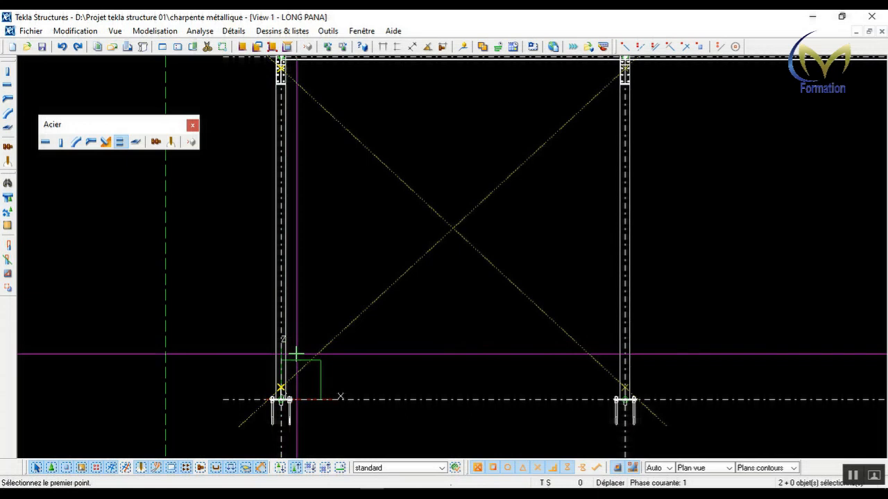
{"action": "scroll", "coordinate": [350, 337], "scroll_direction": "down", "scroll_amount": 2}
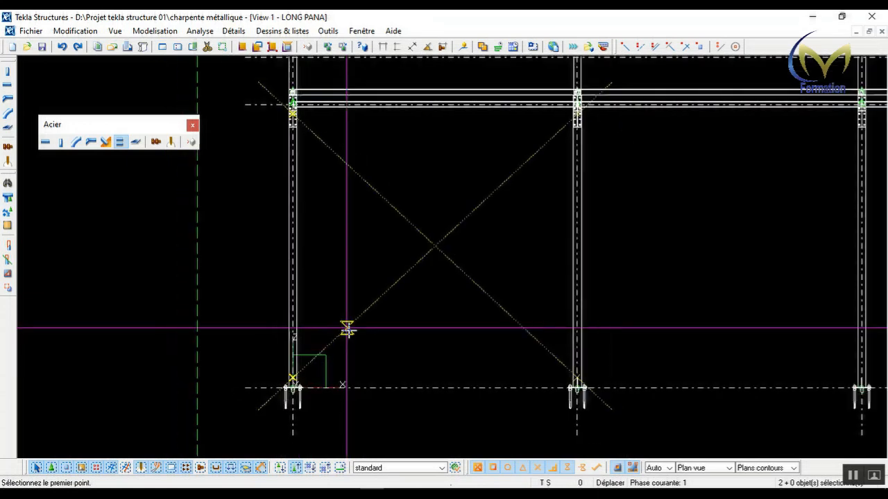
{"action": "scroll", "coordinate": [294, 378], "scroll_direction": "up", "scroll_amount": 2}
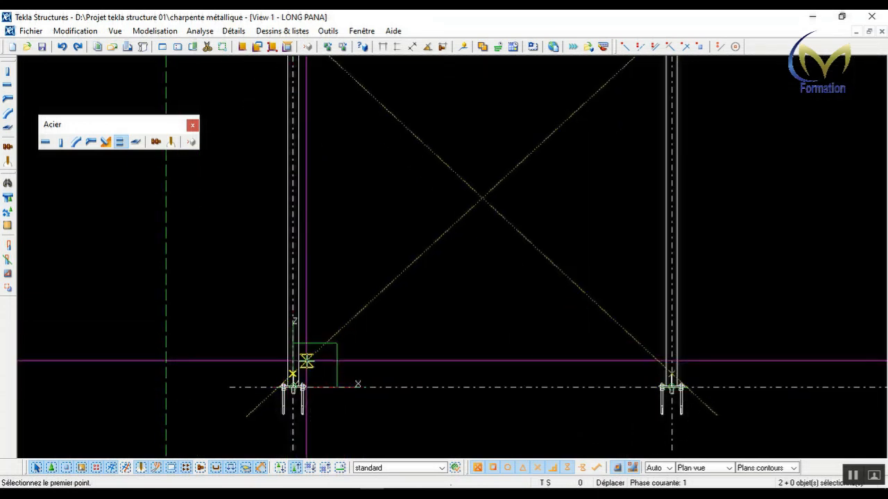
{"action": "scroll", "coordinate": [300, 374], "scroll_direction": "up", "scroll_amount": 3}
{"action": "scroll", "coordinate": [301, 375], "scroll_direction": "up", "scroll_amount": 2}
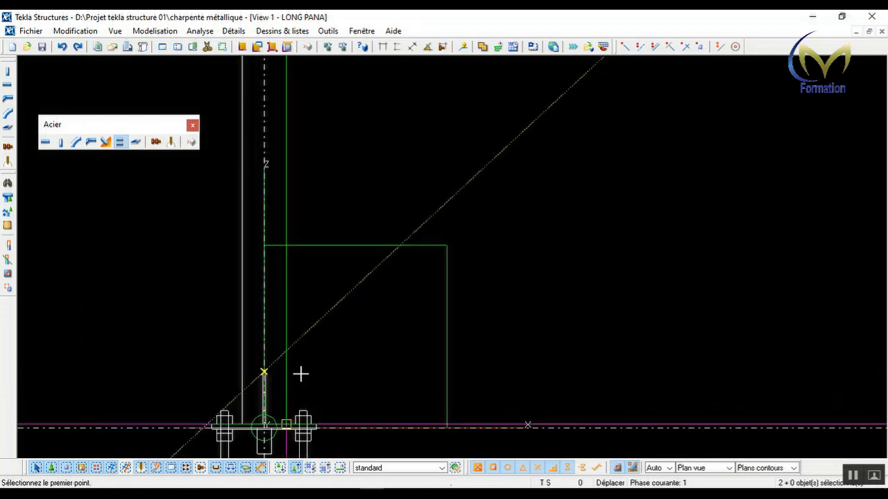
{"action": "left_click", "coordinate": [263, 373]}
{"action": "scroll", "coordinate": [242, 402], "scroll_direction": "down", "scroll_amount": 5}
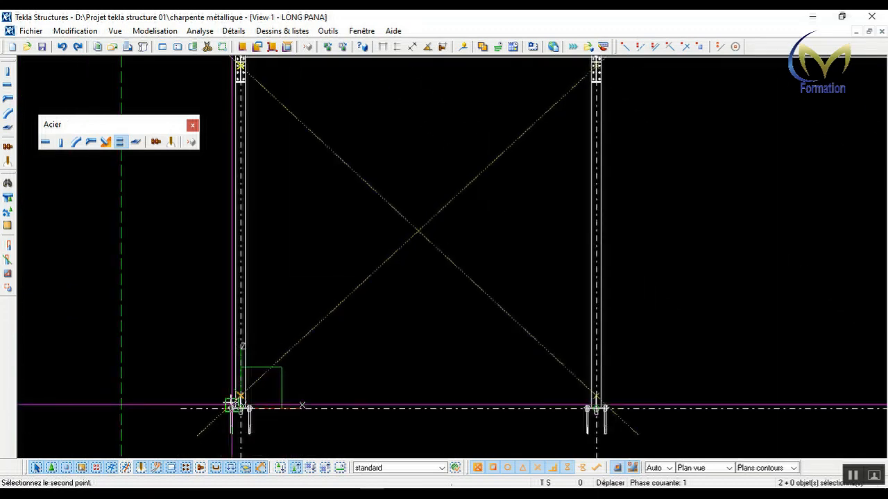
{"action": "scroll", "coordinate": [451, 188], "scroll_direction": "up", "scroll_amount": 10}
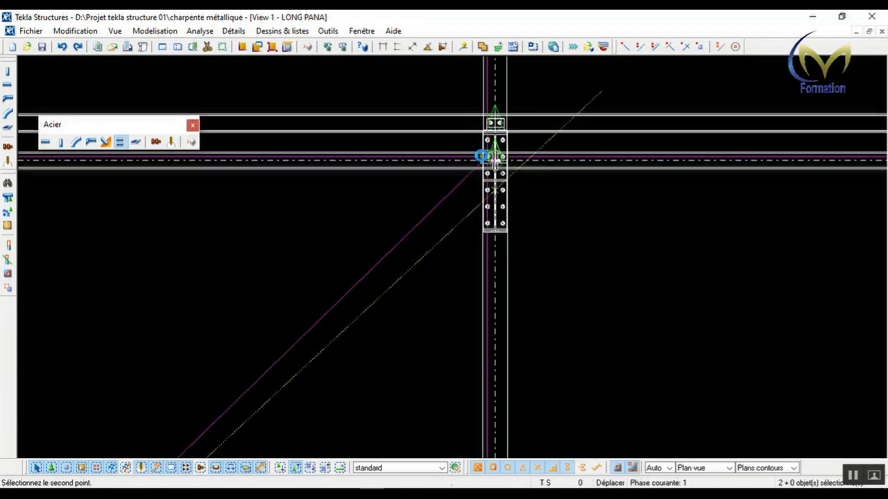
{"action": "left_click", "coordinate": [515, 240]}
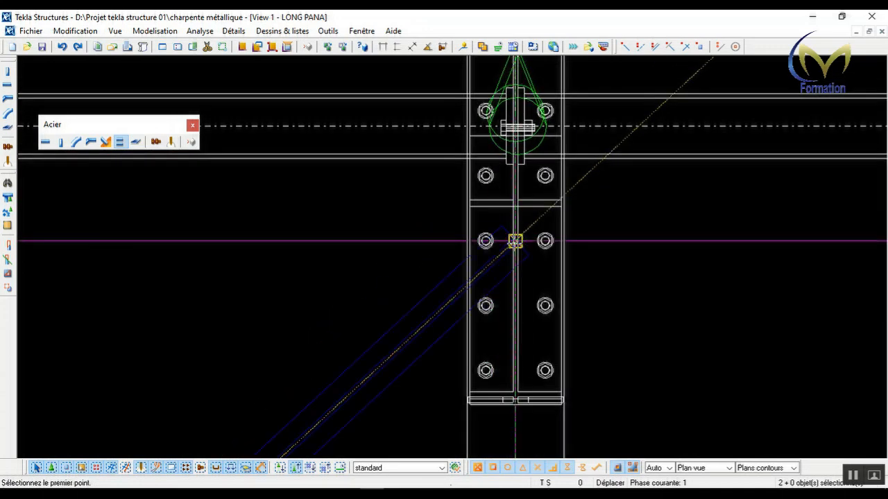
{"action": "right_click", "coordinate": [371, 237]}
{"action": "left_click", "coordinate": [404, 242]}
- Examine the double profile's orientation and the gap between its two angles near column 1's foot in the 3D view
{"action": "scroll", "coordinate": [507, 253], "scroll_direction": "up", "scroll_amount": 6}
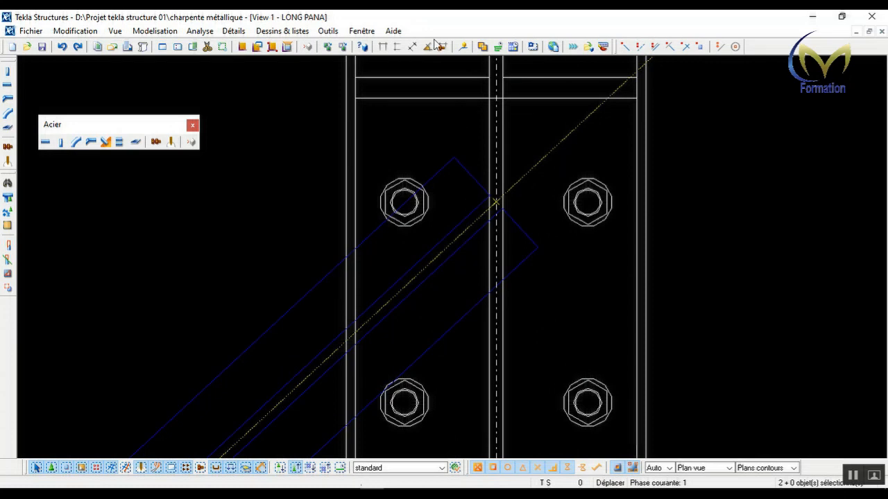
{"action": "left_click", "coordinate": [361, 31]}
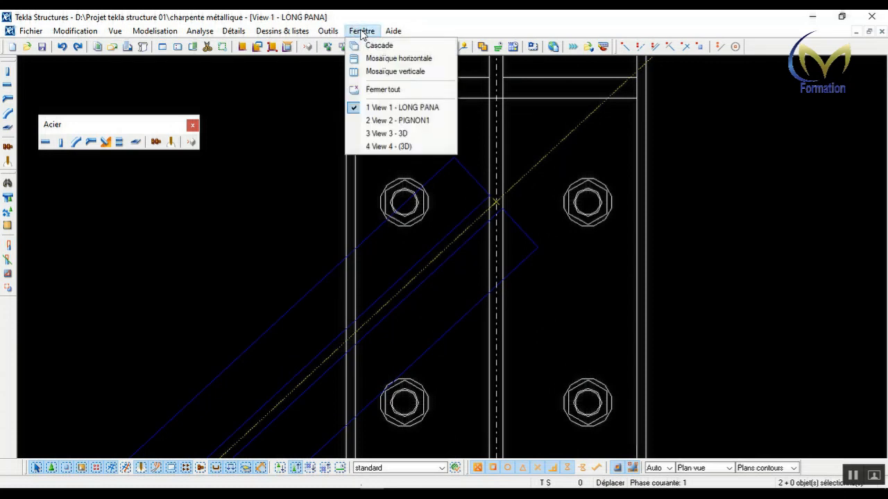
{"action": "left_click", "coordinate": [401, 135]}
{"action": "scroll", "coordinate": [269, 385], "scroll_direction": "up", "scroll_amount": 3}
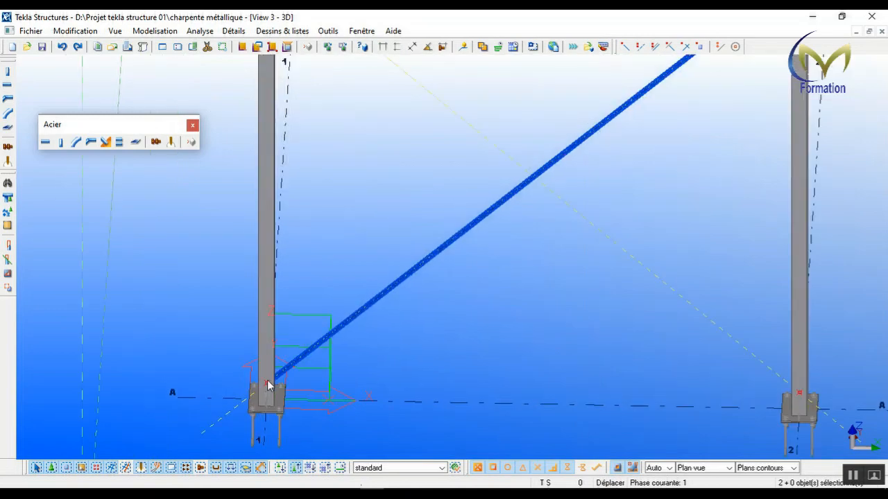
{"action": "scroll", "coordinate": [269, 385], "scroll_direction": "up", "scroll_amount": 5}
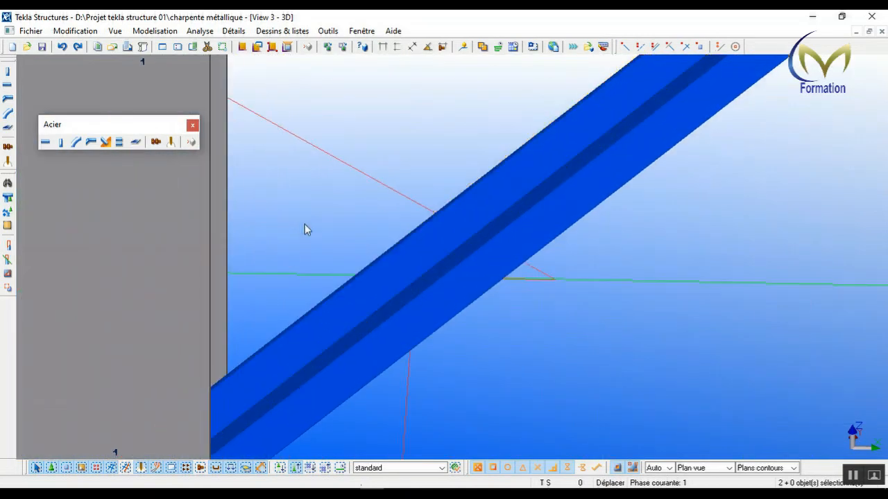
{"action": "left_click", "coordinate": [309, 234]}
{"action": "key", "text": "v"}
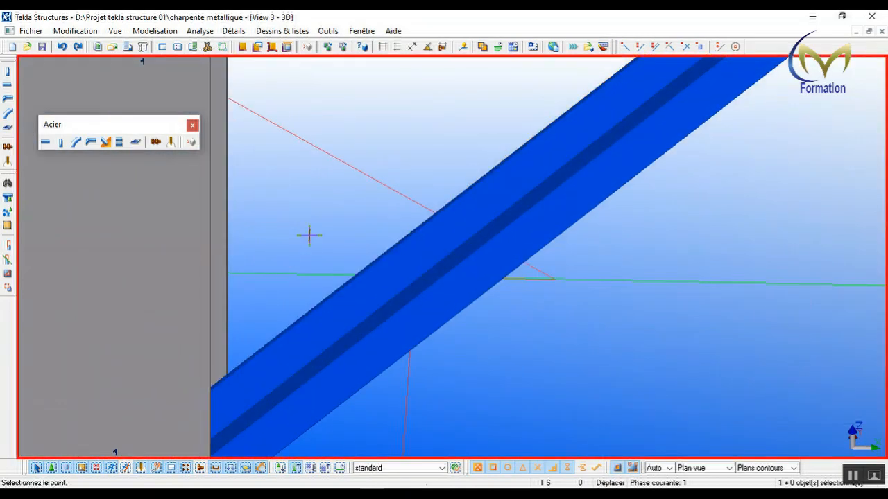
{"action": "left_click", "coordinate": [326, 306]}
{"action": "middle_click_drag", "start_coordinate": [326, 306], "coordinate": [301, 170], "text": "ctrl"}
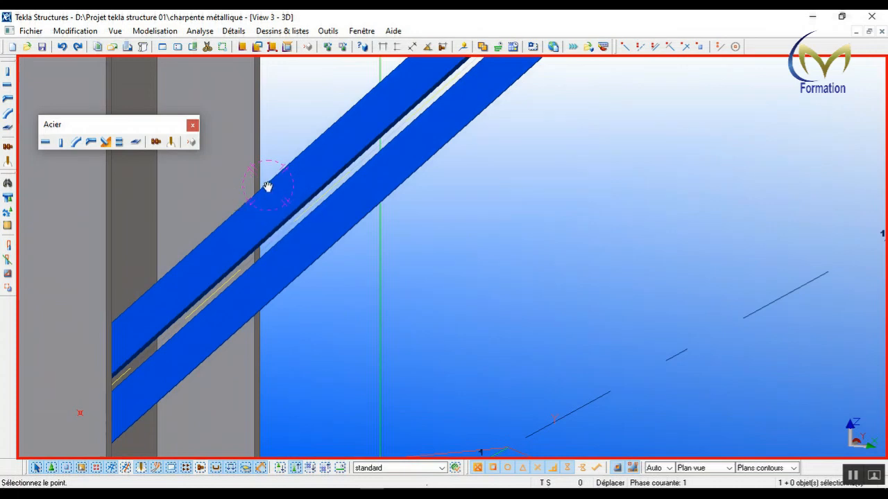
- Return to the LONG PANA view and delete both angles of the double profile on the rising diagonal
{"action": "left_click", "coordinate": [362, 31]}
{"action": "left_click", "coordinate": [383, 108]}
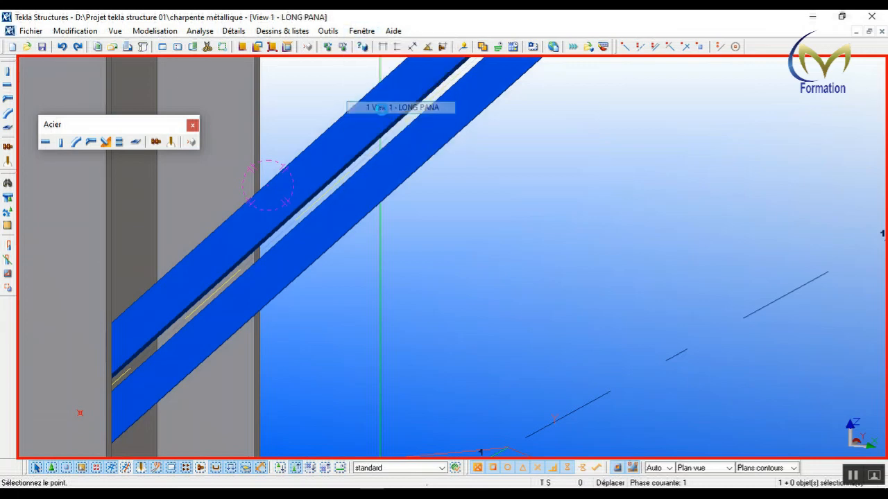
{"action": "scroll", "coordinate": [416, 204], "scroll_direction": "down", "scroll_amount": 3}
{"action": "scroll", "coordinate": [450, 232], "scroll_direction": "down", "scroll_amount": 8}
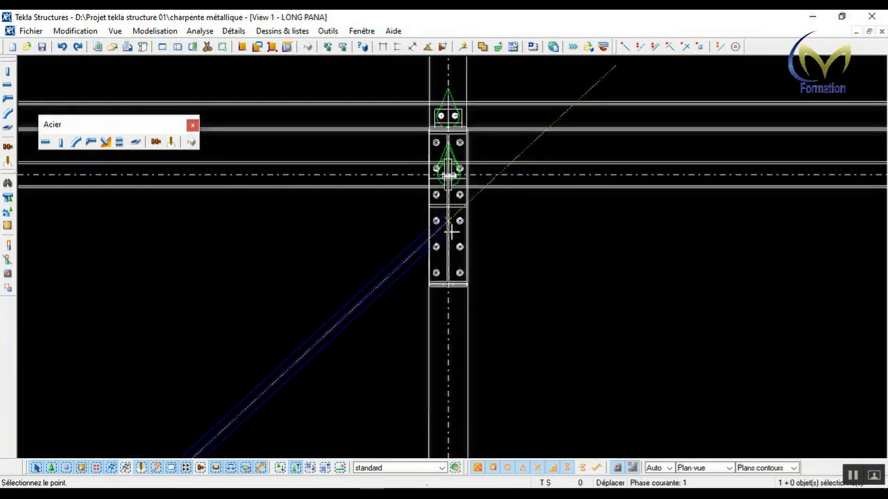
{"action": "scroll", "coordinate": [450, 232], "scroll_direction": "down", "scroll_amount": 2}
{"action": "scroll", "coordinate": [356, 351], "scroll_direction": "up", "scroll_amount": 10}
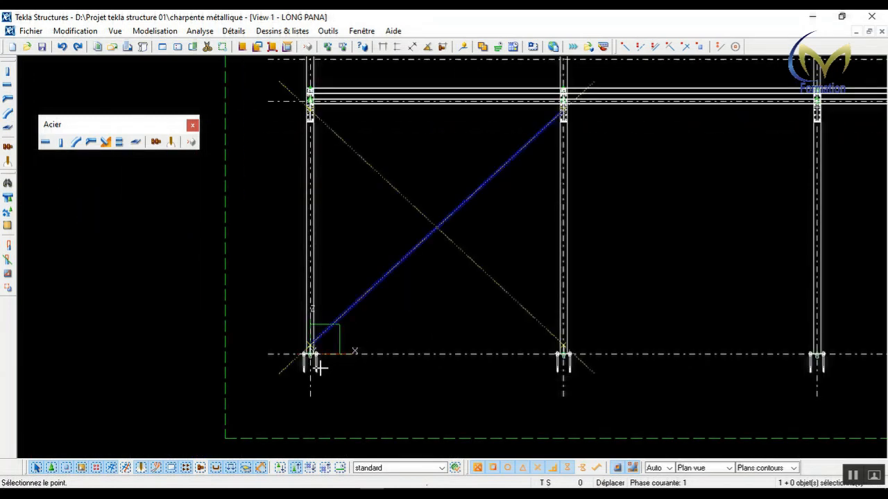
{"action": "right_click", "coordinate": [368, 232]}
{"action": "left_click", "coordinate": [385, 234]}
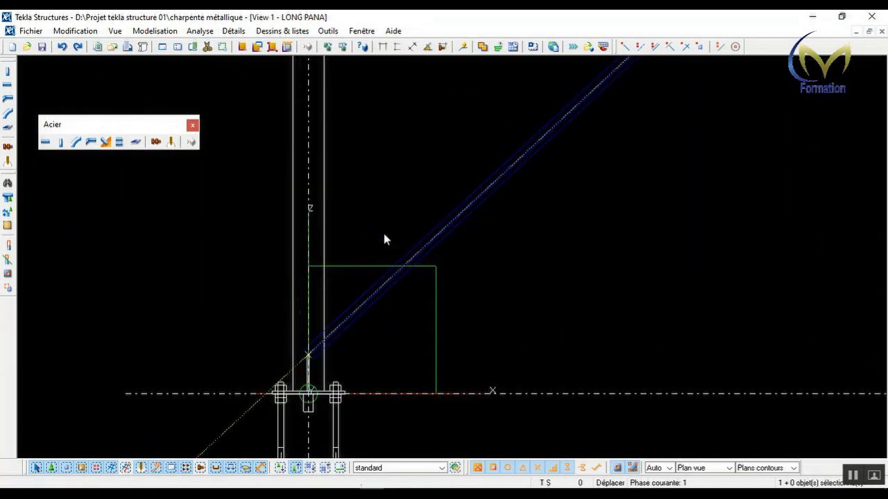
{"action": "right_click", "coordinate": [400, 216]}
{"action": "left_click", "coordinate": [447, 290]}
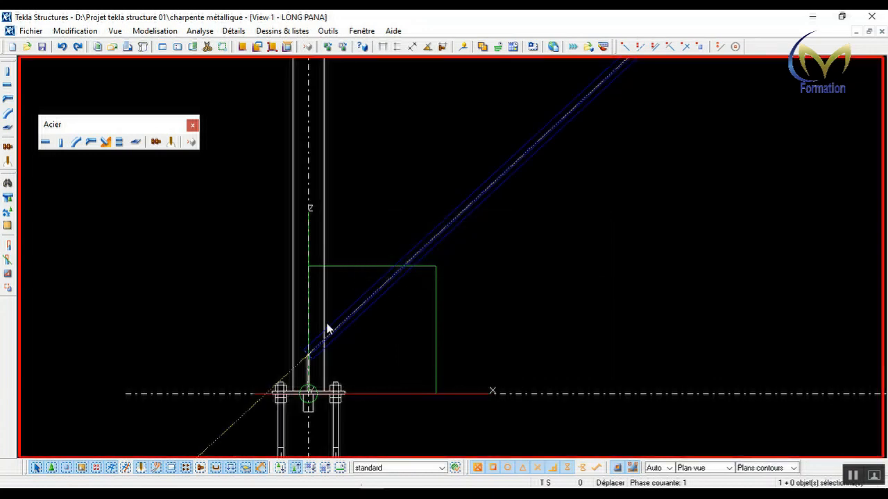
{"action": "scroll", "coordinate": [309, 356], "scroll_direction": "up", "scroll_amount": 4}
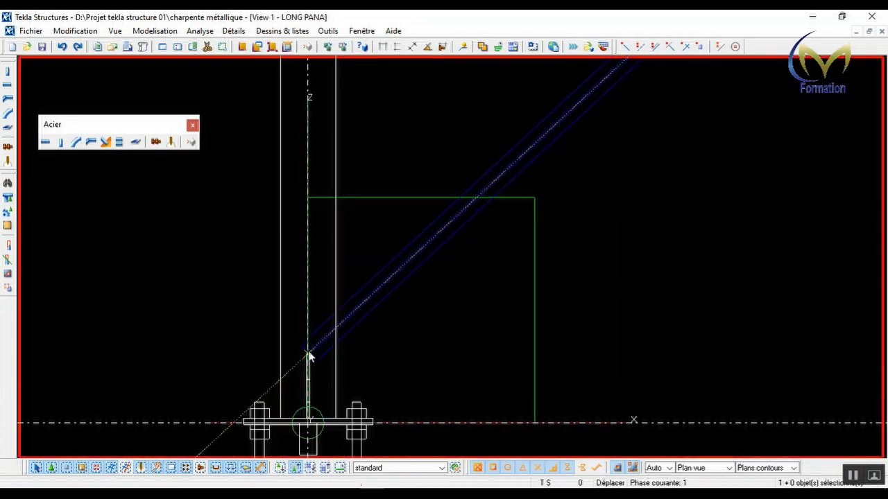
{"action": "left_click", "coordinate": [395, 303]}
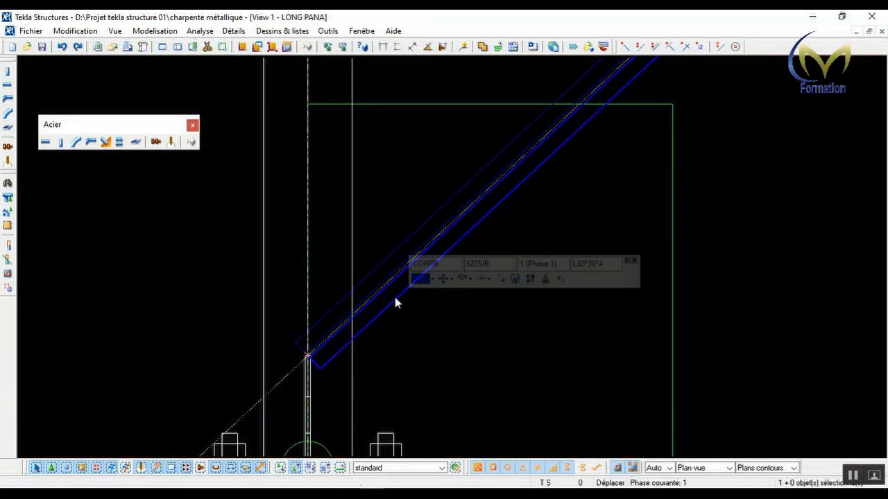
{"action": "key", "text": "Delete"}
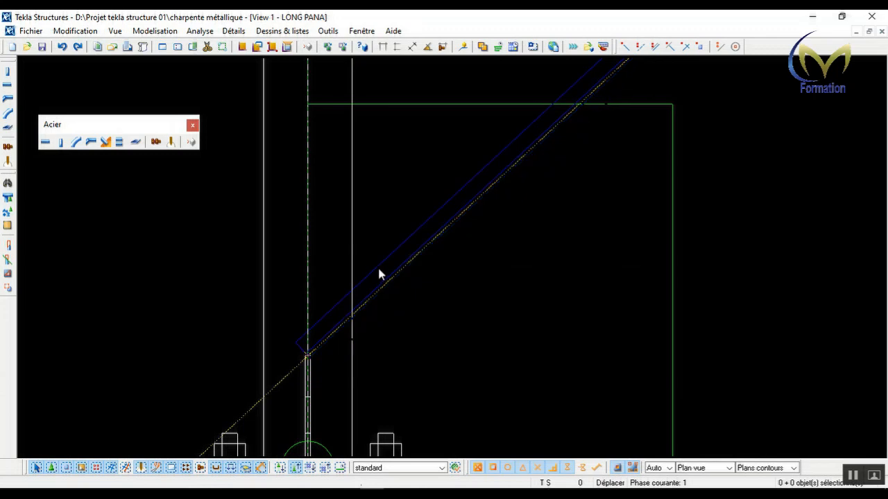
{"action": "scroll", "coordinate": [416, 299], "scroll_direction": "down", "scroll_amount": 1}
{"action": "scroll", "coordinate": [415, 299], "scroll_direction": "up", "scroll_amount": 1}
- Set the work plane parallel to the LONG PANA view plane
{"action": "left_click", "coordinate": [256, 47]}
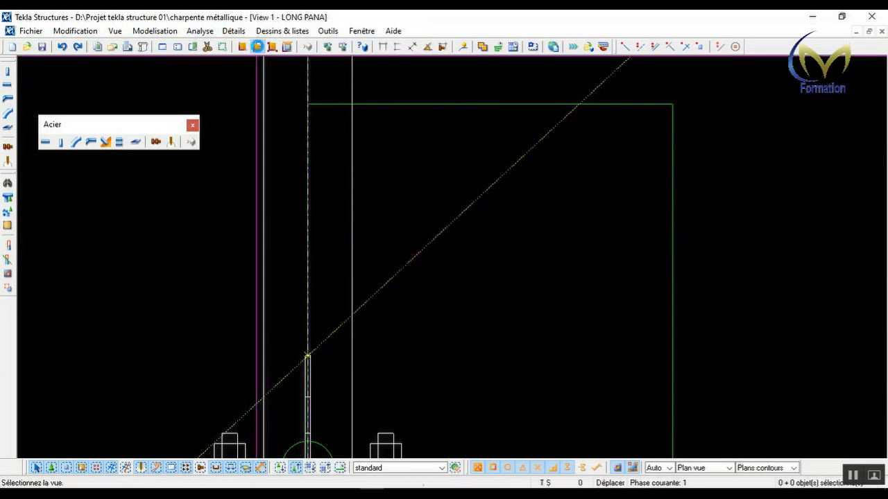
{"action": "left_click", "coordinate": [295, 104]}
{"action": "left_click", "coordinate": [257, 47]}
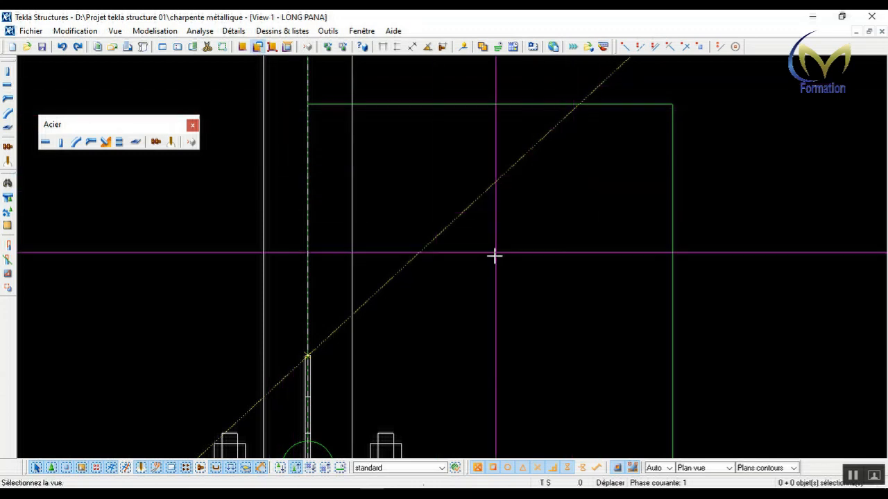
{"action": "left_click", "coordinate": [456, 296]}
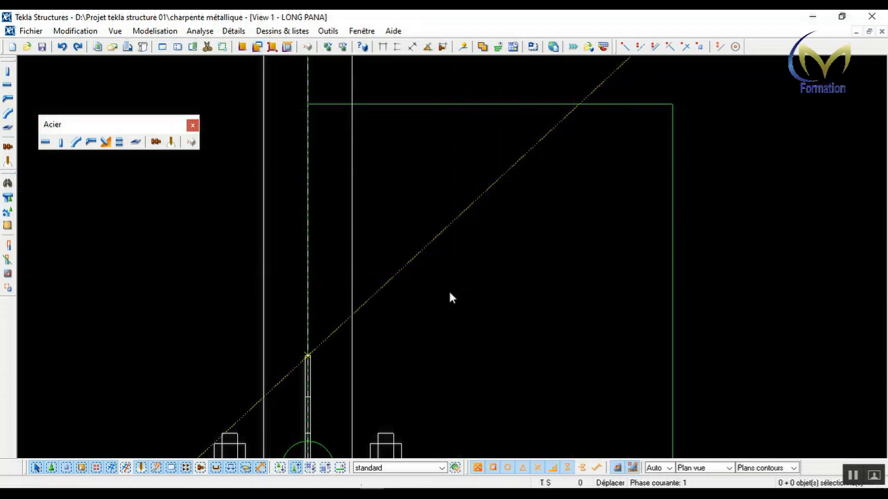
{"action": "scroll", "coordinate": [428, 295], "scroll_direction": "down", "scroll_amount": 3}
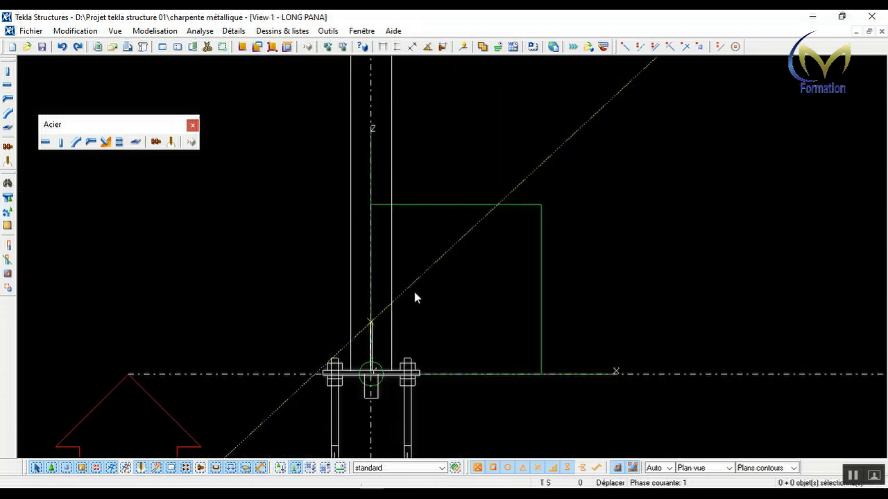
- Recreate the double profile on the new work plane, between the diagonal's points at column 1's foot and column 2's head
{"action": "left_click", "coordinate": [120, 142]}
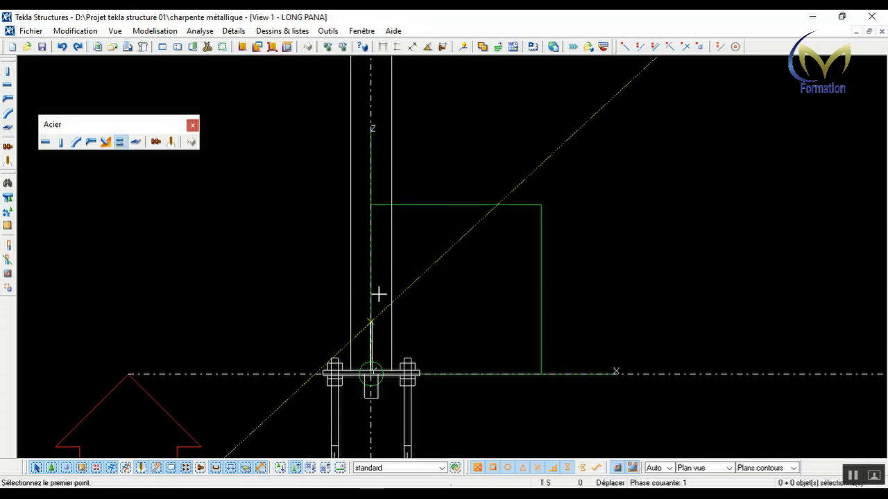
{"action": "left_click", "coordinate": [371, 321]}
{"action": "scroll", "coordinate": [247, 354], "scroll_direction": "down", "scroll_amount": 2}
{"action": "scroll", "coordinate": [247, 354], "scroll_direction": "down", "scroll_amount": 5}
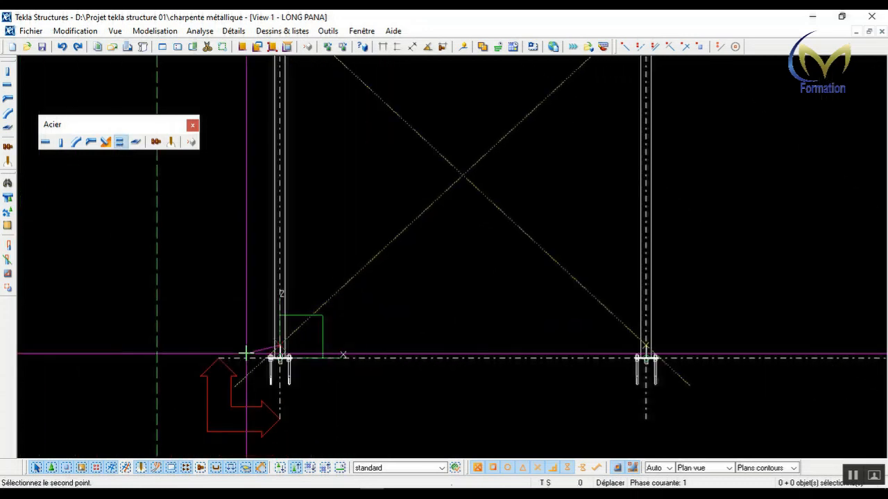
{"action": "scroll", "coordinate": [409, 208], "scroll_direction": "up", "scroll_amount": 3}
{"action": "scroll", "coordinate": [415, 200], "scroll_direction": "up", "scroll_amount": 6}
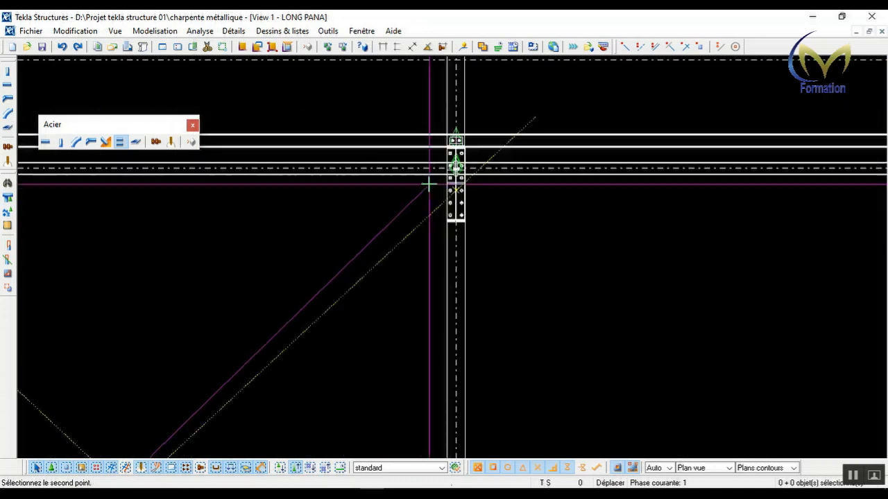
{"action": "left_click", "coordinate": [505, 216]}
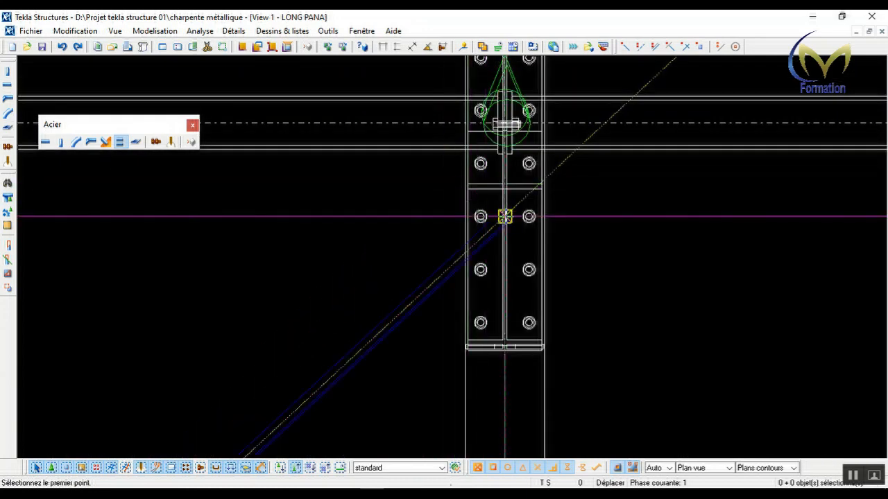
{"action": "right_click", "coordinate": [355, 239]}
{"action": "left_click", "coordinate": [374, 248]}
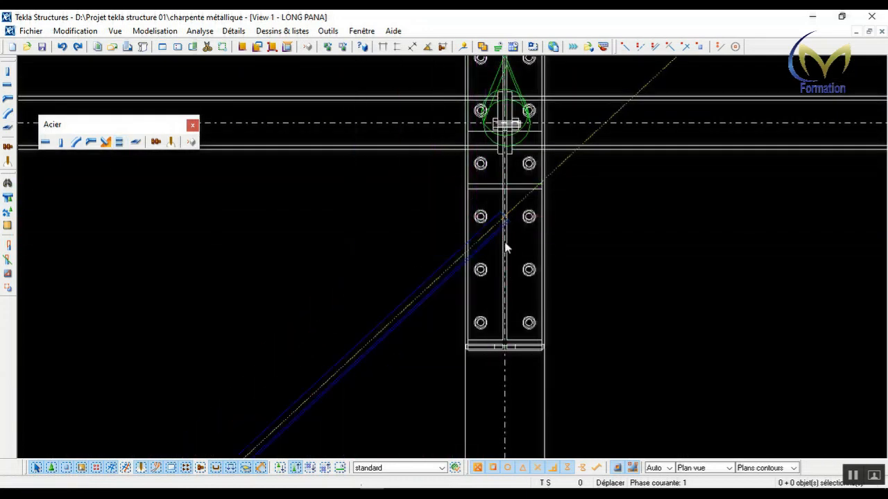
- Examine the recreated double profile's orientation and the gap between its angles near column 1's foot in the 3D view
{"action": "scroll", "coordinate": [499, 230], "scroll_direction": "up", "scroll_amount": 2}
{"action": "left_click", "coordinate": [360, 31]}
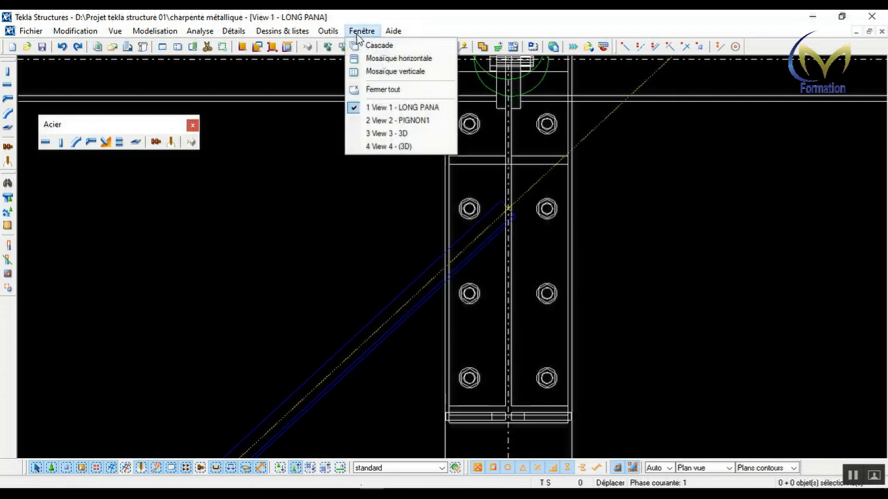
{"action": "left_click", "coordinate": [405, 132]}
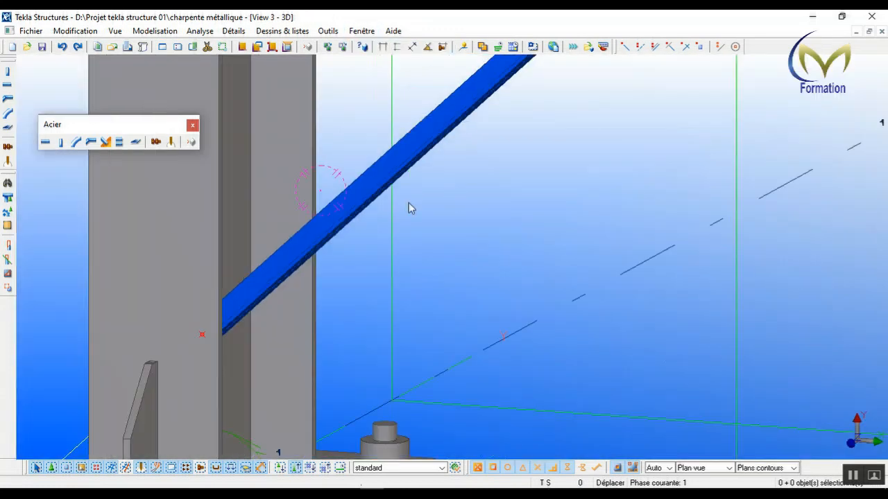
{"action": "left_click", "coordinate": [309, 239]}
{"action": "middle_click_drag", "start_coordinate": [310, 232], "coordinate": [215, 220], "text": "ctrl"}
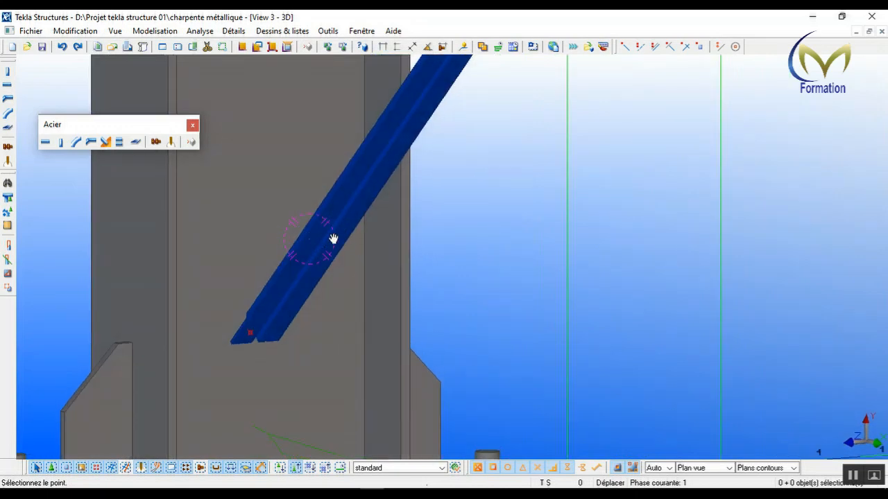
{"action": "scroll", "coordinate": [340, 239], "scroll_direction": "up", "scroll_amount": 5}
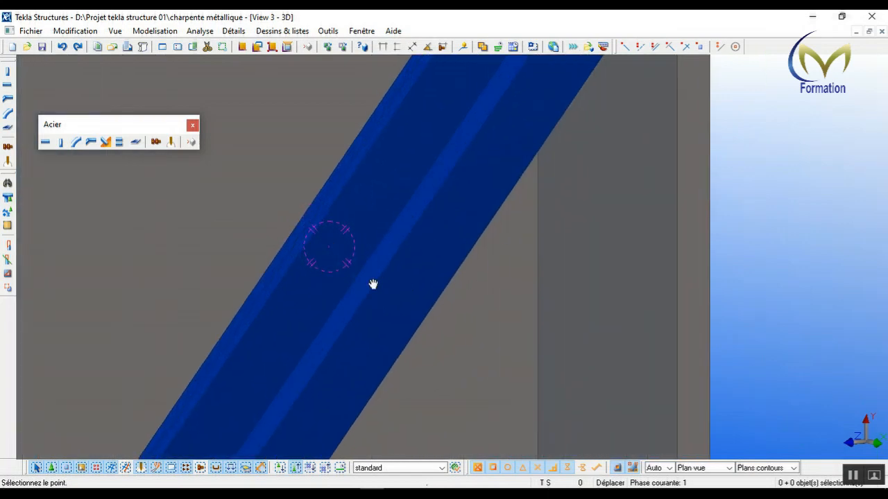
{"action": "middle_click_drag", "start_coordinate": [349, 237], "coordinate": [280, 303], "text": "ctrl"}
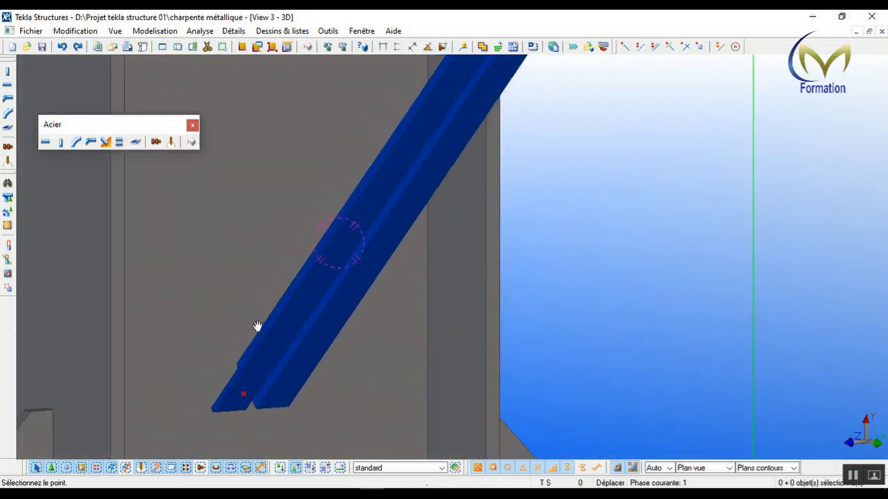
{"action": "middle_click_drag", "start_coordinate": [289, 312], "coordinate": [297, 259]}
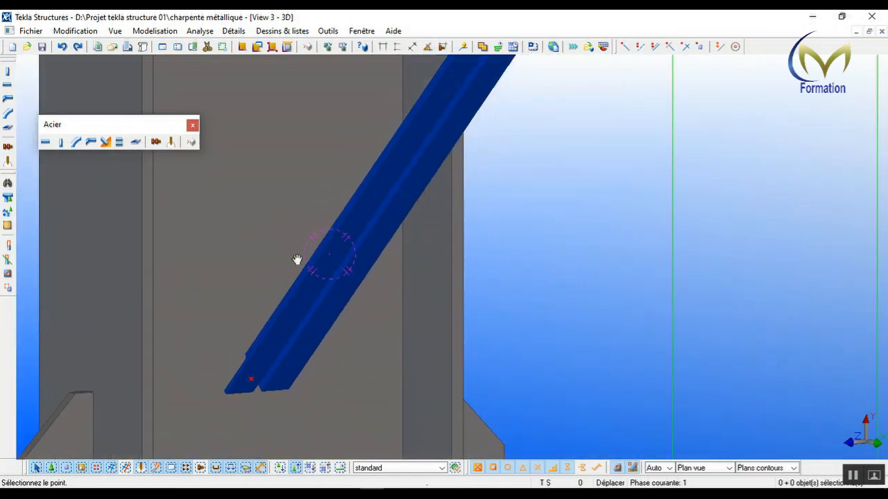
- Return to the LONG PANA view and delete the double profile's two angles from the rising diagonal
{"action": "left_click", "coordinate": [360, 32]}
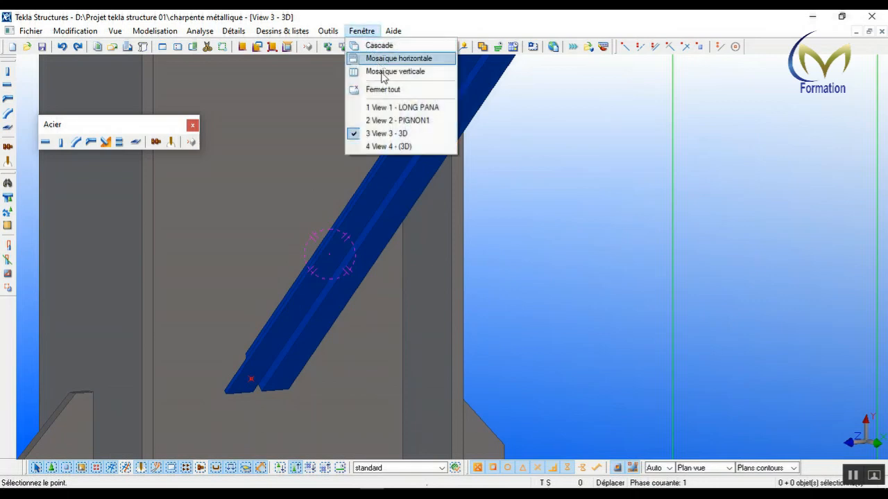
{"action": "left_click", "coordinate": [395, 109]}
{"action": "scroll", "coordinate": [442, 184], "scroll_direction": "down", "scroll_amount": 1}
{"action": "right_click", "coordinate": [353, 236]}
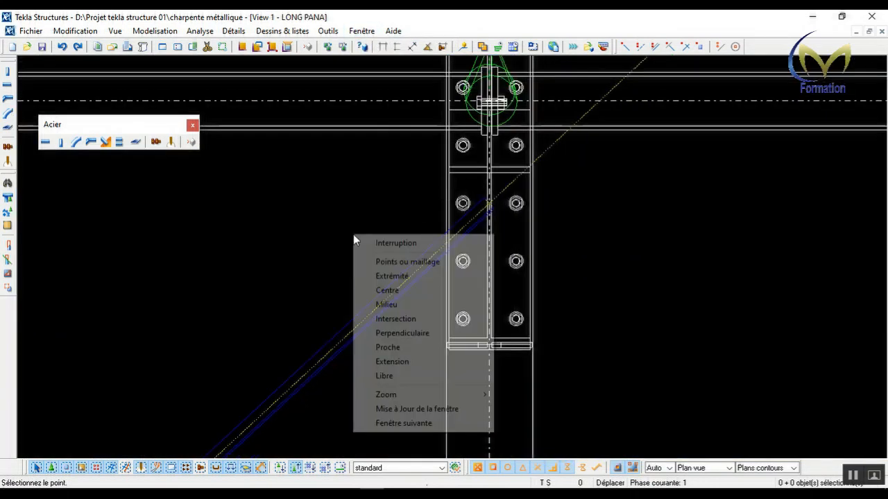
{"action": "left_click", "coordinate": [394, 243]}
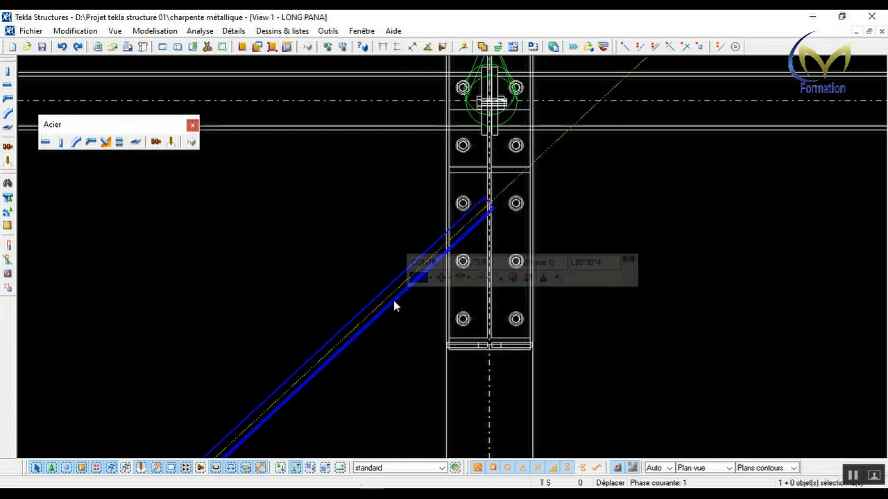
{"action": "scroll", "coordinate": [376, 288], "scroll_direction": "up", "scroll_amount": 1}
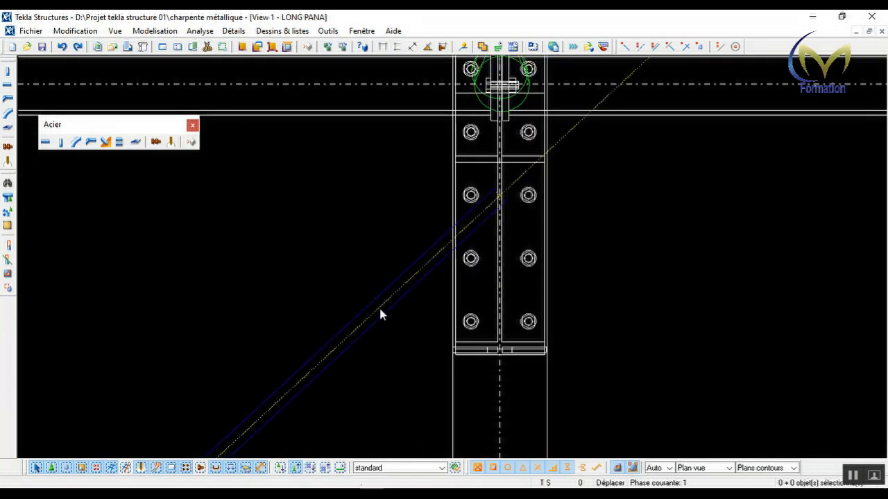
{"action": "scroll", "coordinate": [391, 281], "scroll_direction": "down", "scroll_amount": 2}
- Create the double profile on the rising diagonal in reverse order, from column 2's head point to column 1's foot point
{"action": "scroll", "coordinate": [390, 266], "scroll_direction": "down", "scroll_amount": 4}
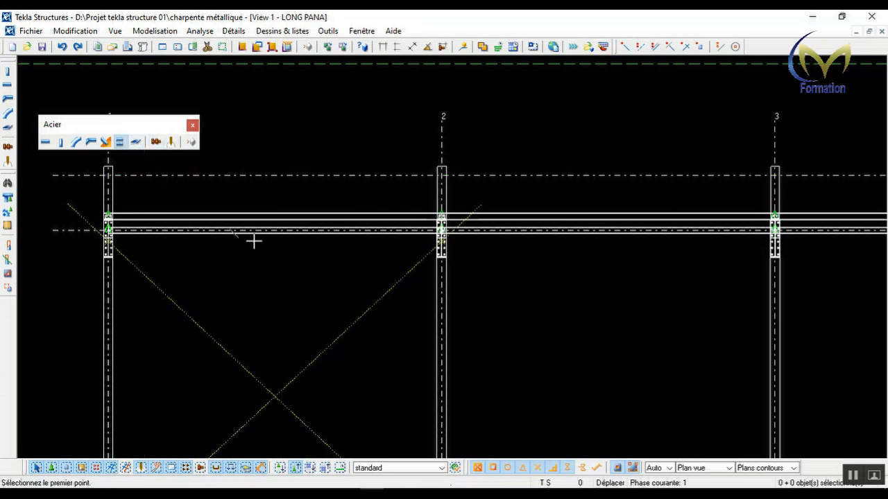
{"action": "scroll", "coordinate": [363, 258], "scroll_direction": "down", "scroll_amount": 1}
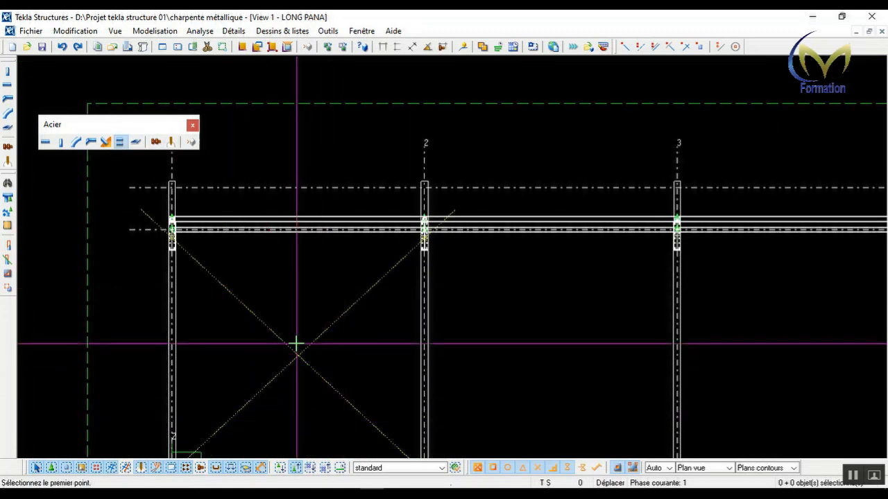
{"action": "scroll", "coordinate": [297, 342], "scroll_direction": "down", "scroll_amount": 1}
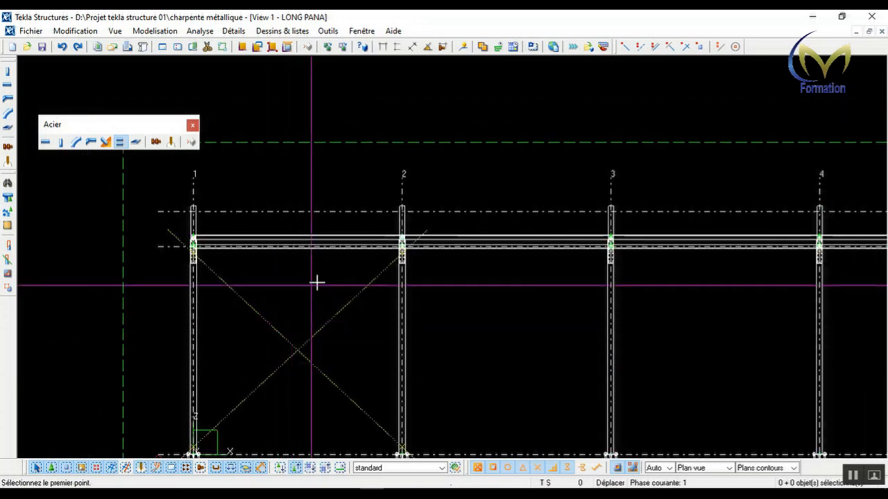
{"action": "scroll", "coordinate": [402, 264], "scroll_direction": "up", "scroll_amount": 5}
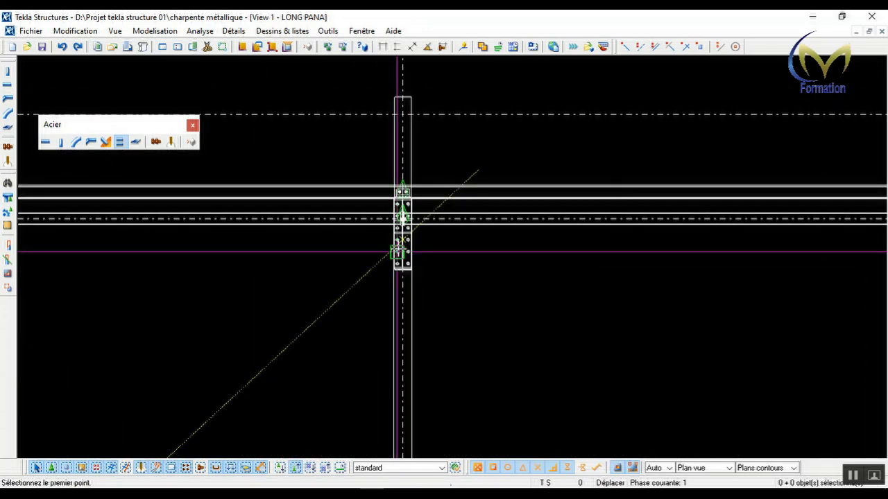
{"action": "scroll", "coordinate": [405, 200], "scroll_direction": "up", "scroll_amount": 5}
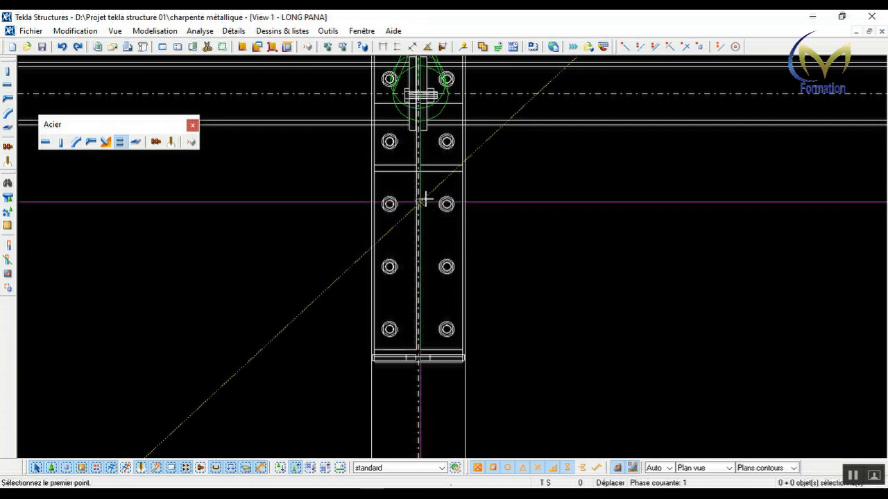
{"action": "scroll", "coordinate": [425, 200], "scroll_direction": "up", "scroll_amount": 3}
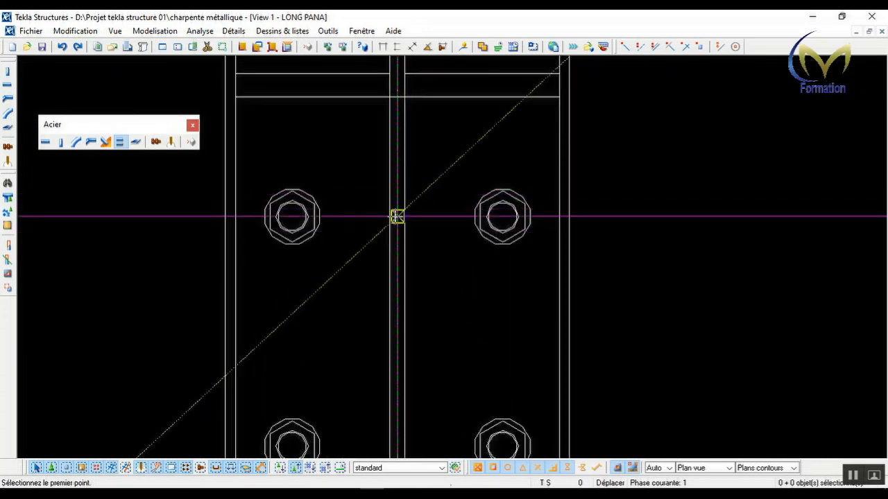
{"action": "left_click", "coordinate": [396, 216]}
{"action": "scroll", "coordinate": [397, 217], "scroll_direction": "down", "scroll_amount": 6}
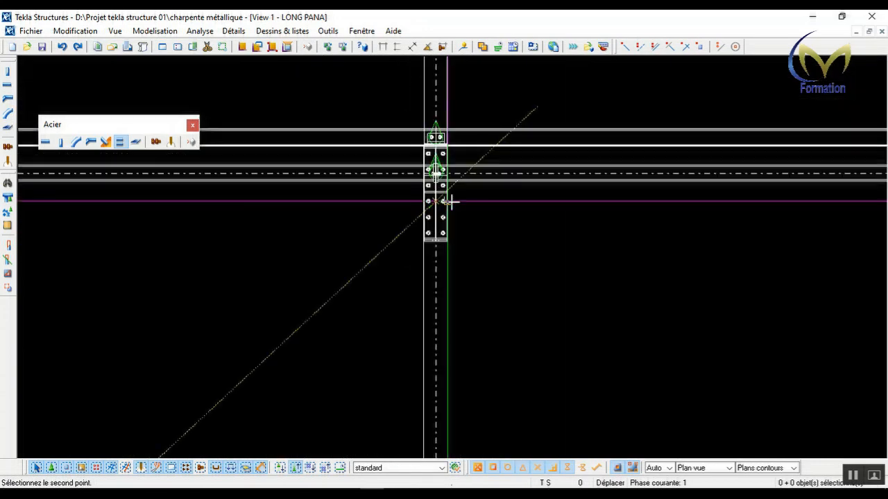
{"action": "scroll", "coordinate": [451, 202], "scroll_direction": "down", "scroll_amount": 4}
{"action": "scroll", "coordinate": [244, 403], "scroll_direction": "up", "scroll_amount": 2}
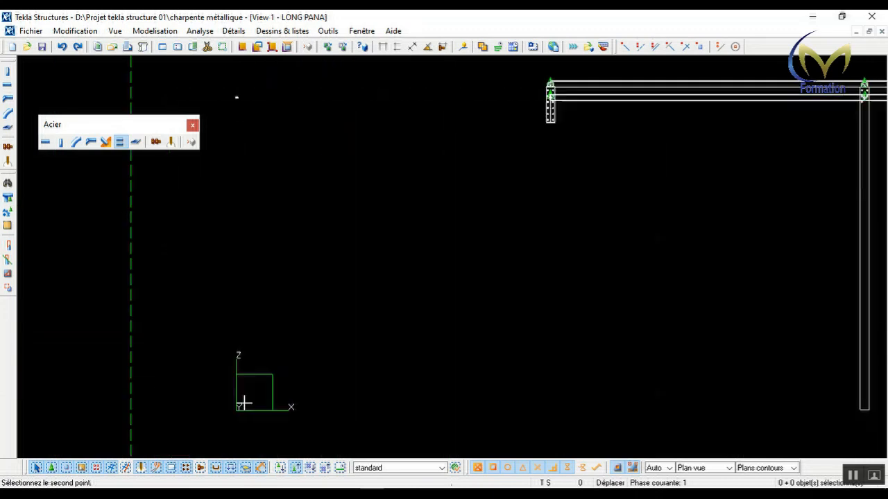
{"action": "scroll", "coordinate": [244, 404], "scroll_direction": "up", "scroll_amount": 5}
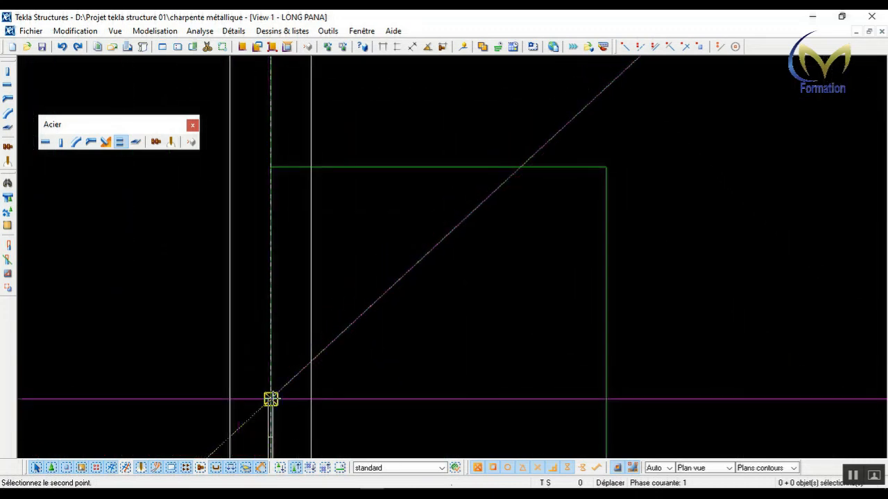
{"action": "right_click", "coordinate": [387, 345]}
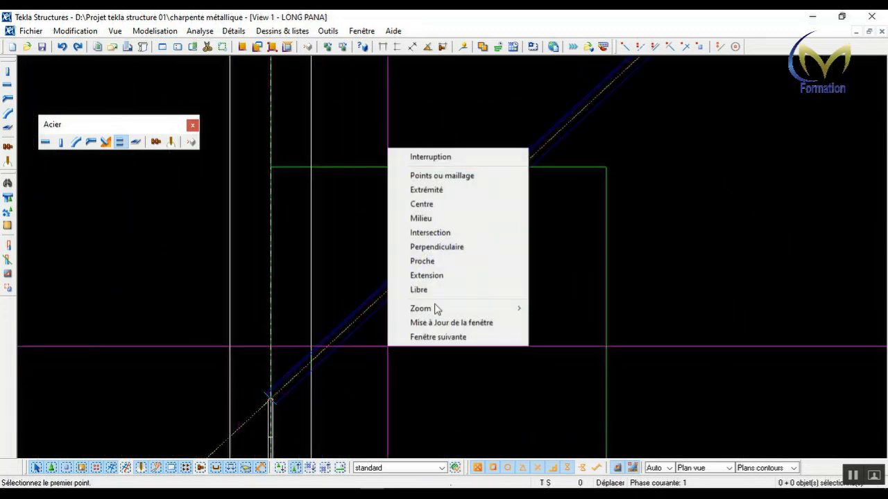
{"action": "left_click", "coordinate": [430, 158]}
- Examine the reversed double profile's orientation at column 1's foot in the 3D view and return to LONG PANA
{"action": "left_click", "coordinate": [361, 31]}
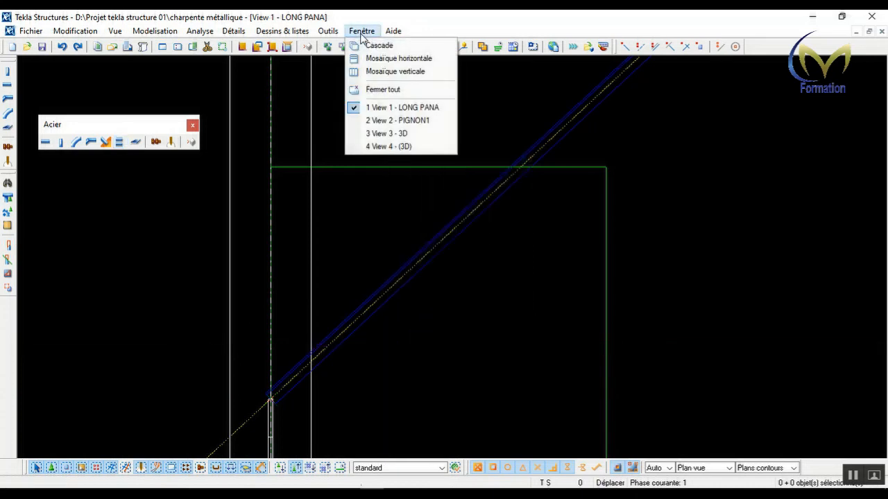
{"action": "left_click", "coordinate": [405, 133]}
{"action": "right_click", "coordinate": [487, 237]}
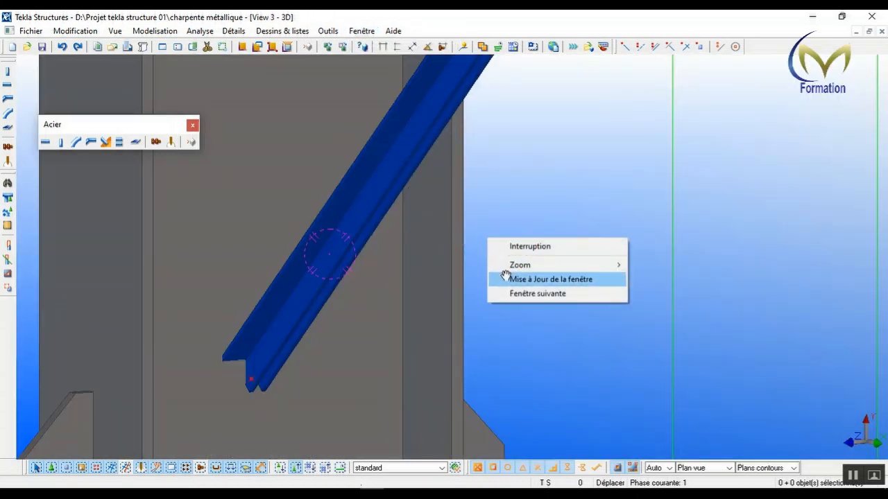
{"action": "left_click", "coordinate": [511, 246]}
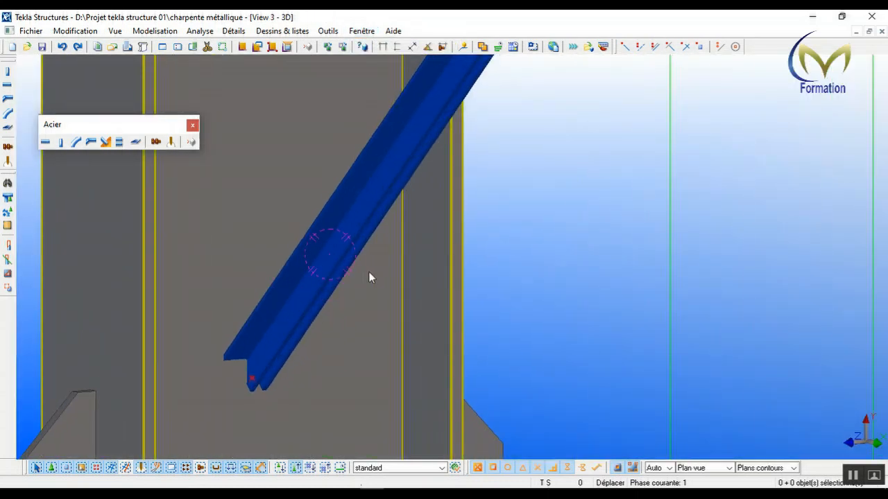
{"action": "key", "text": "ctrl+m"}
{"action": "middle_click_drag", "start_coordinate": [320, 239], "coordinate": [273, 280], "text": "ctrl"}
{"action": "left_click", "coordinate": [360, 31]}
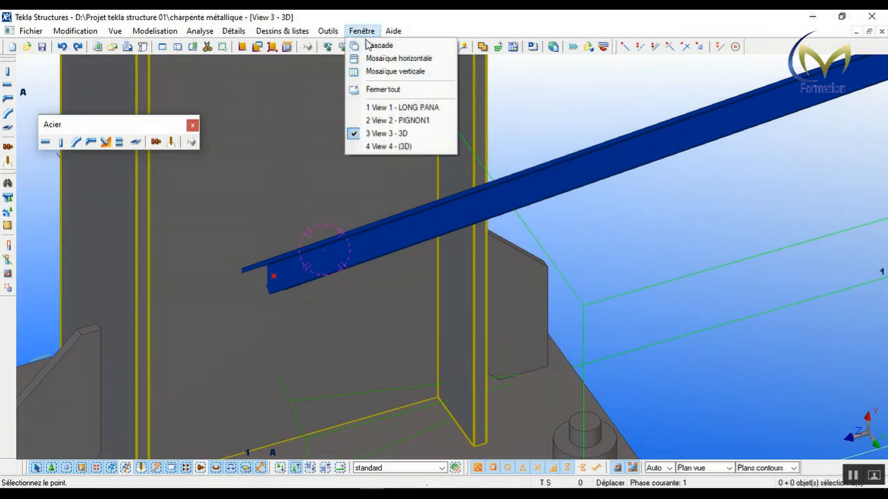
{"action": "left_click", "coordinate": [401, 108]}
{"action": "right_click", "coordinate": [497, 275]}
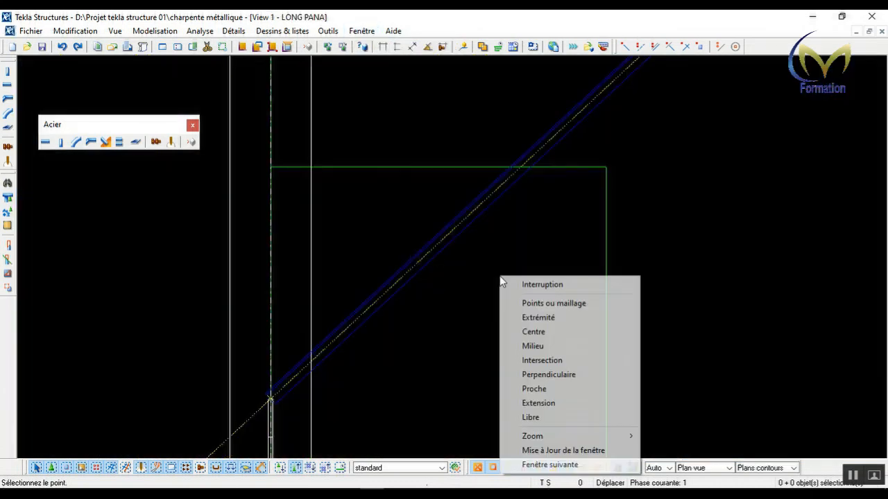
{"action": "left_click", "coordinate": [510, 288]}
- Create a double profile along the falling diagonal, from column 2's foot point to the lower edge of the rising double profile
{"action": "scroll", "coordinate": [401, 287], "scroll_direction": "down", "scroll_amount": 5}
{"action": "scroll", "coordinate": [399, 300], "scroll_direction": "down", "scroll_amount": 4}
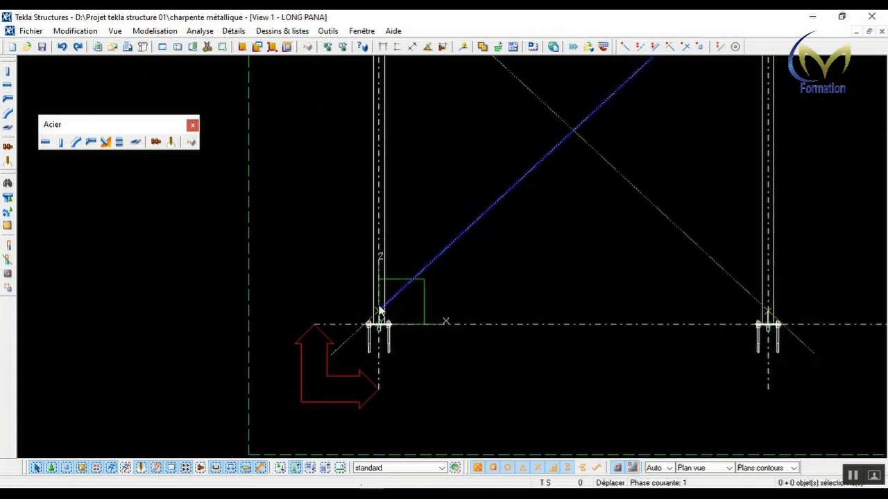
{"action": "left_click", "coordinate": [119, 142]}
{"action": "scroll", "coordinate": [614, 308], "scroll_direction": "up", "scroll_amount": 5}
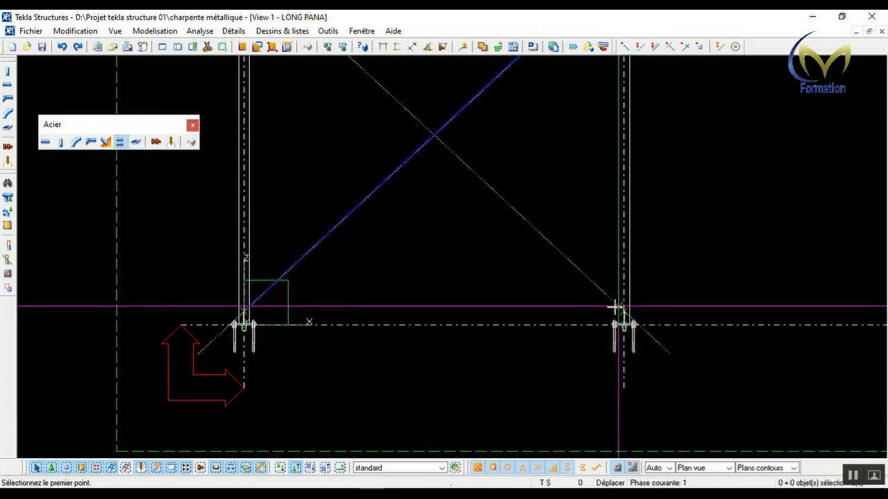
{"action": "scroll", "coordinate": [637, 319], "scroll_direction": "up", "scroll_amount": 8}
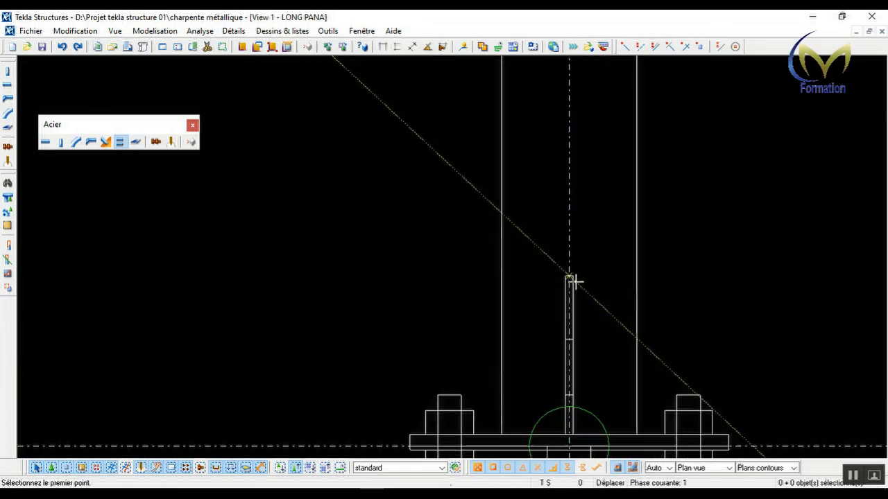
{"action": "left_click", "coordinate": [559, 271]}
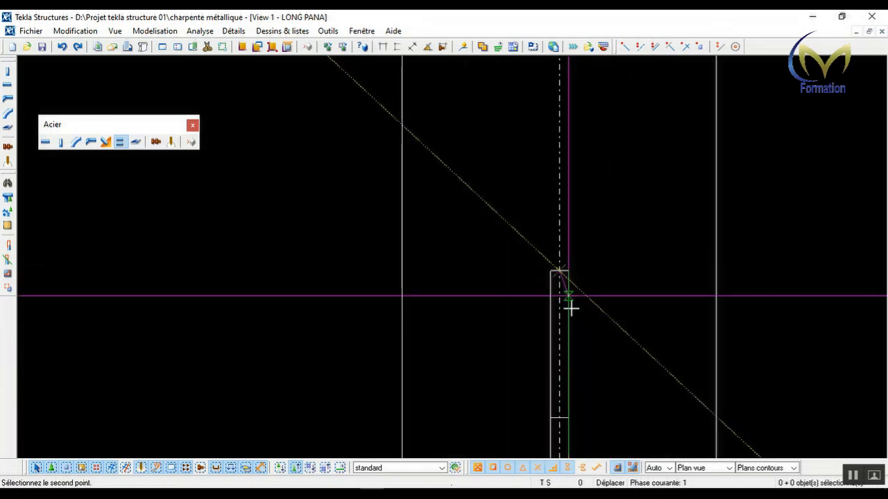
{"action": "scroll", "coordinate": [579, 326], "scroll_direction": "down", "scroll_amount": 5}
{"action": "scroll", "coordinate": [452, 174], "scroll_direction": "down", "scroll_amount": 3}
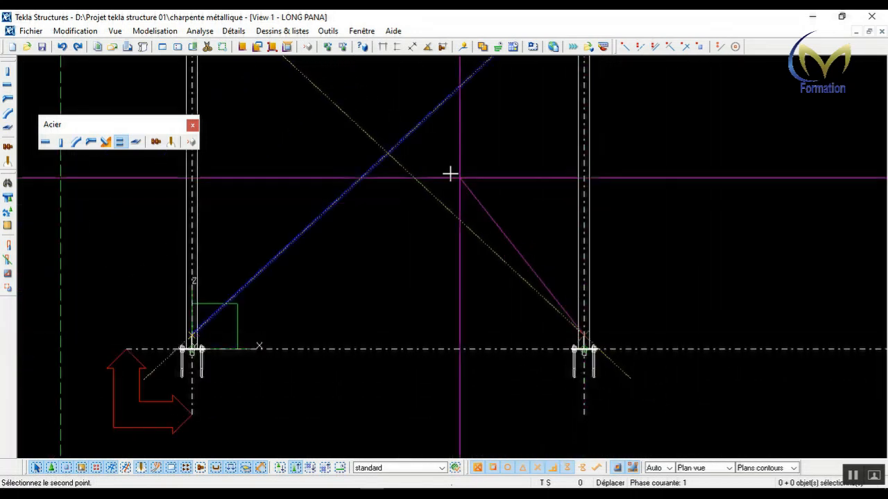
{"action": "scroll", "coordinate": [395, 136], "scroll_direction": "up", "scroll_amount": 8}
{"action": "scroll", "coordinate": [376, 204], "scroll_direction": "up", "scroll_amount": 3}
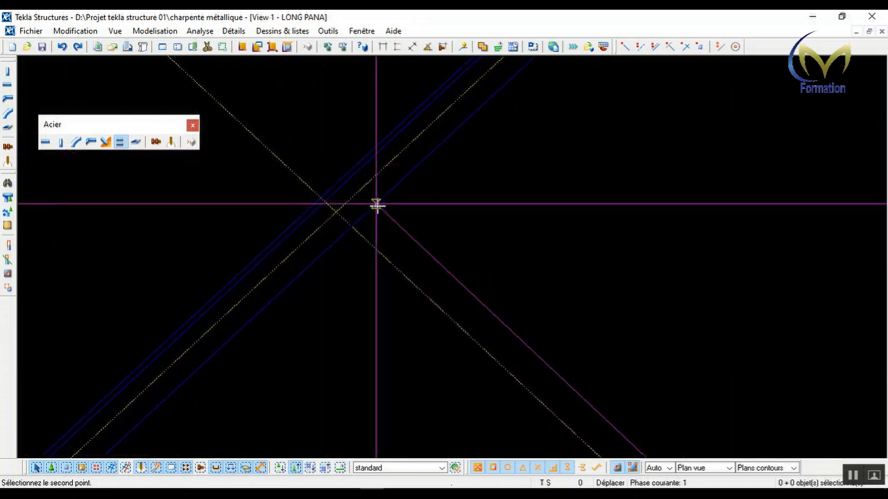
{"action": "scroll", "coordinate": [370, 240], "scroll_direction": "down", "scroll_amount": 2}
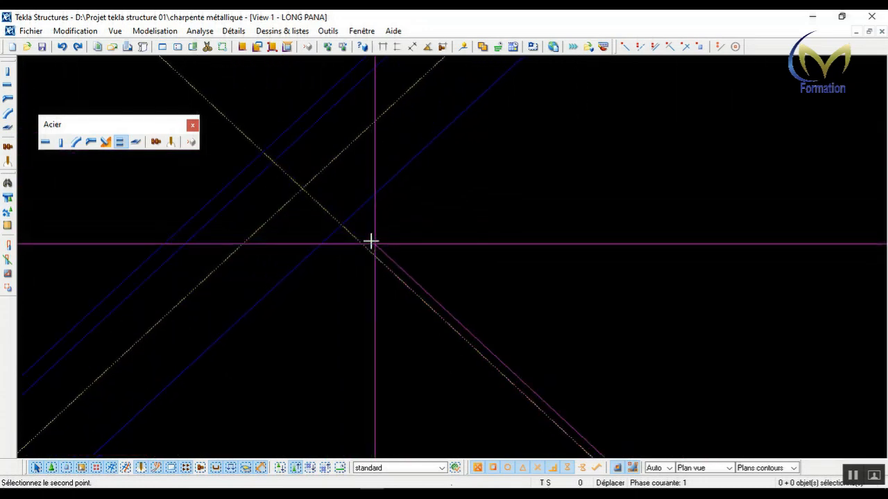
{"action": "scroll", "coordinate": [346, 230], "scroll_direction": "up", "scroll_amount": 3}
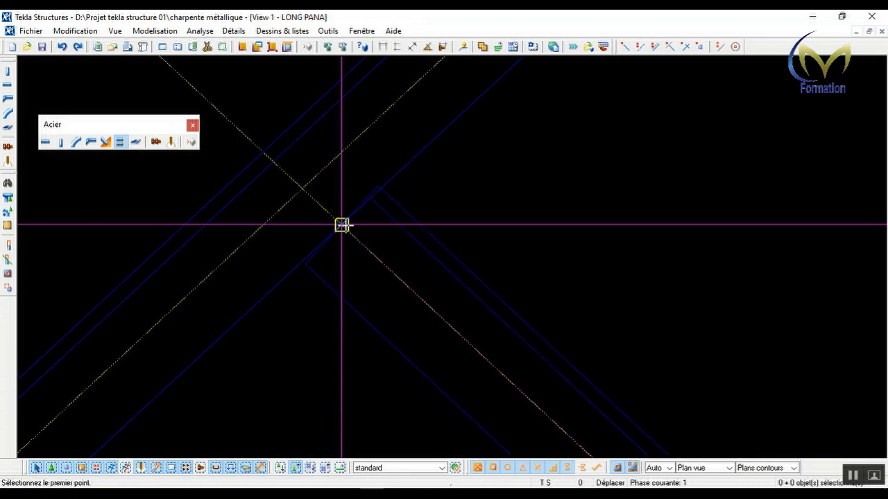
{"action": "right_click", "coordinate": [502, 172]}
{"action": "left_click", "coordinate": [534, 178]}
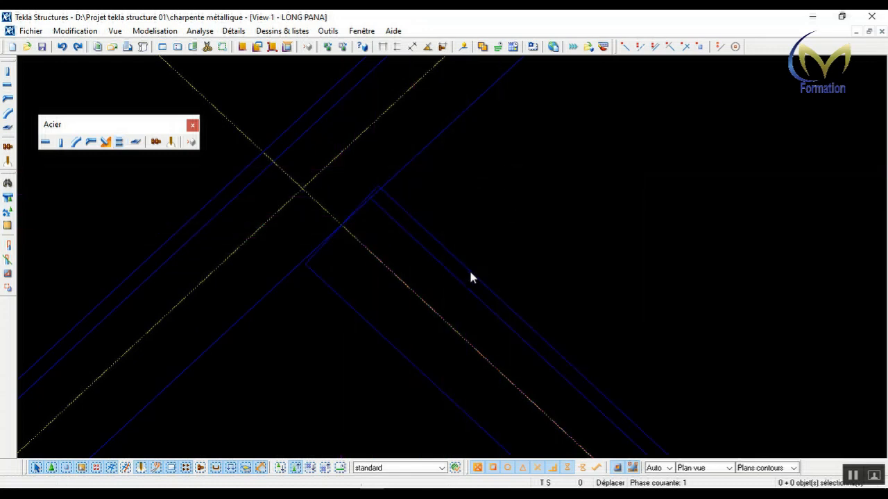
{"action": "scroll", "coordinate": [470, 278], "scroll_direction": "down", "scroll_amount": 2}
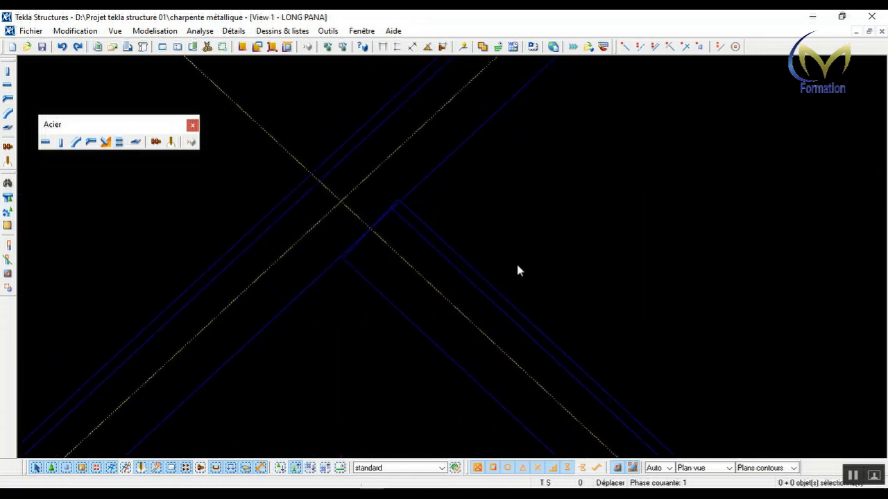
- Delete the double profile on the lower half of the falling diagonal
{"action": "left_click_drag", "start_coordinate": [552, 278], "coordinate": [478, 296]}
{"action": "key", "text": "Delete"}
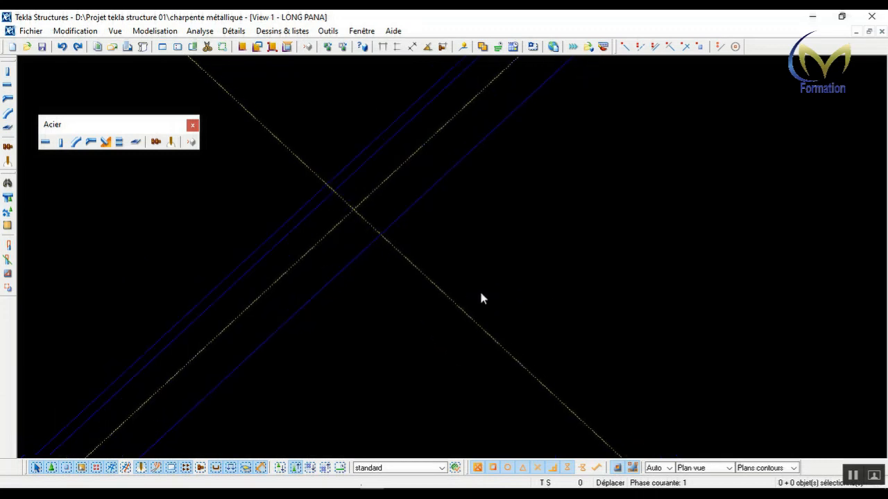
- Try the lower falling double profile in reverse order, from the rising profile's lower edge to column 2's foot point, and undo it
{"action": "left_click", "coordinate": [119, 141]}
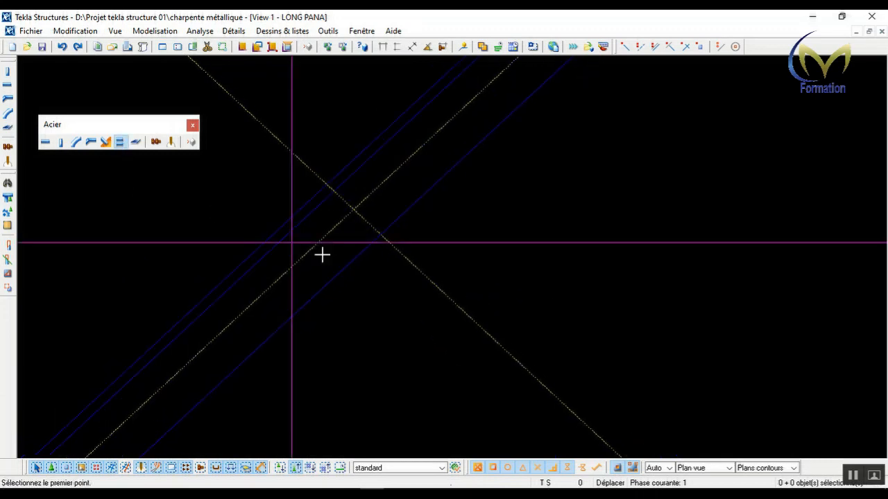
{"action": "left_click", "coordinate": [380, 236]}
{"action": "key", "text": "ctrl+Up"}
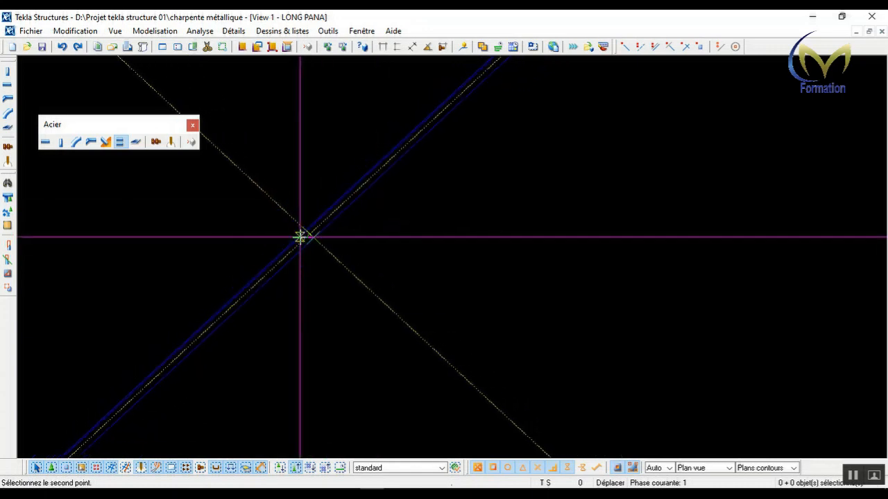
{"action": "scroll", "coordinate": [472, 381], "scroll_direction": "up", "scroll_amount": 5}
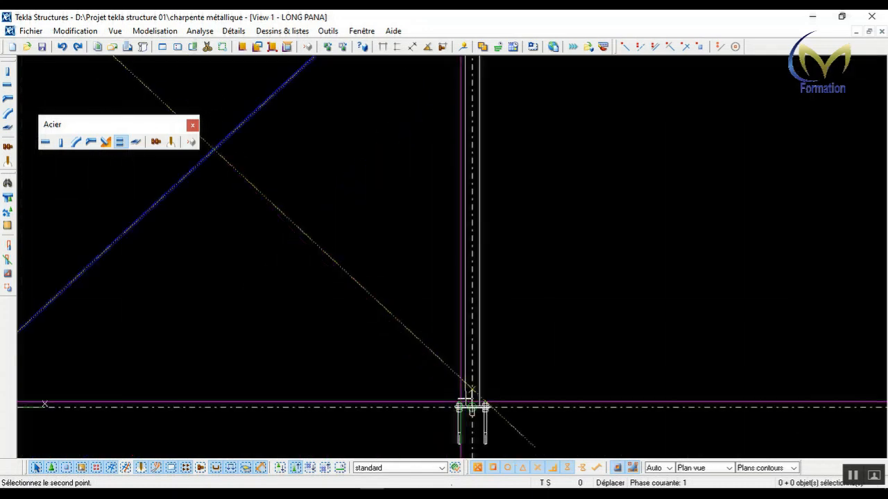
{"action": "scroll", "coordinate": [493, 374], "scroll_direction": "up", "scroll_amount": 2}
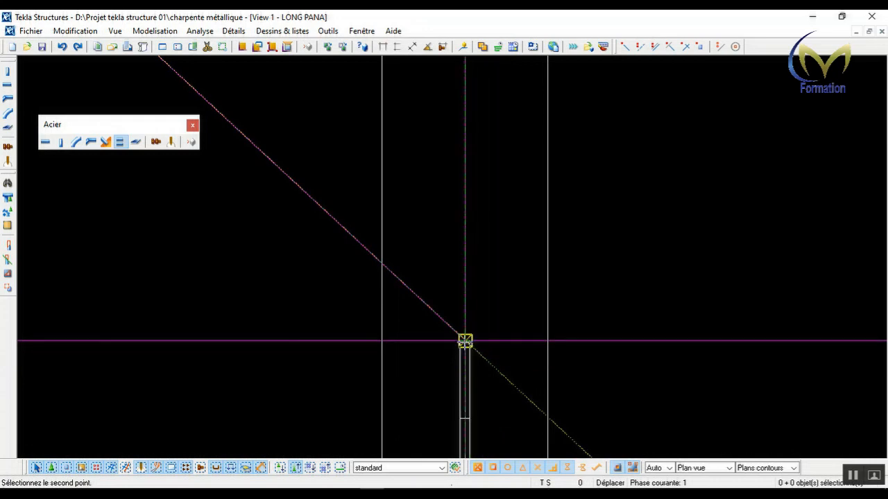
{"action": "right_click", "coordinate": [319, 309]}
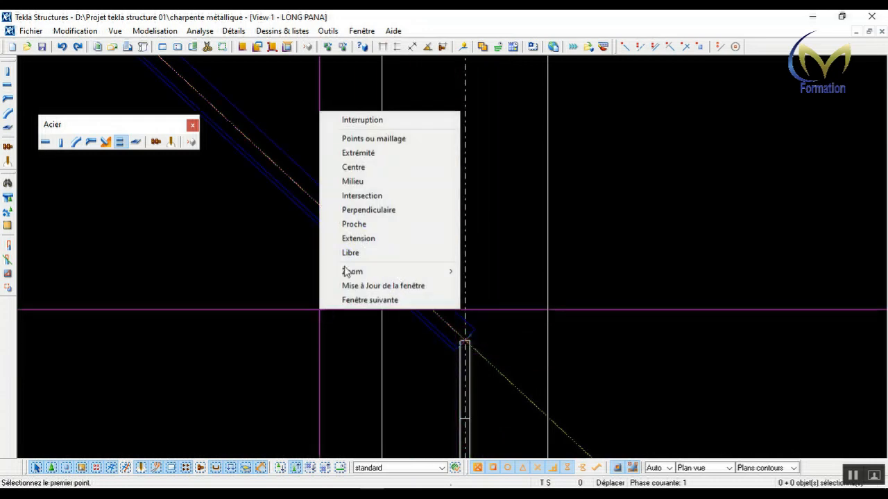
{"action": "left_click", "coordinate": [362, 120]}
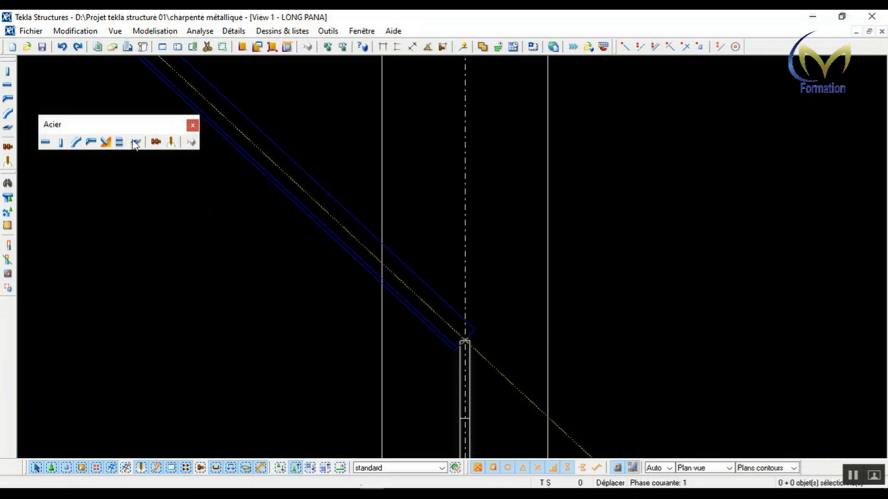
{"action": "key", "text": "ctrl+z"}
- Create the lower falling double profile from column 2's foot point to the lower edge of the rising double profile
{"action": "left_click", "coordinate": [118, 142]}
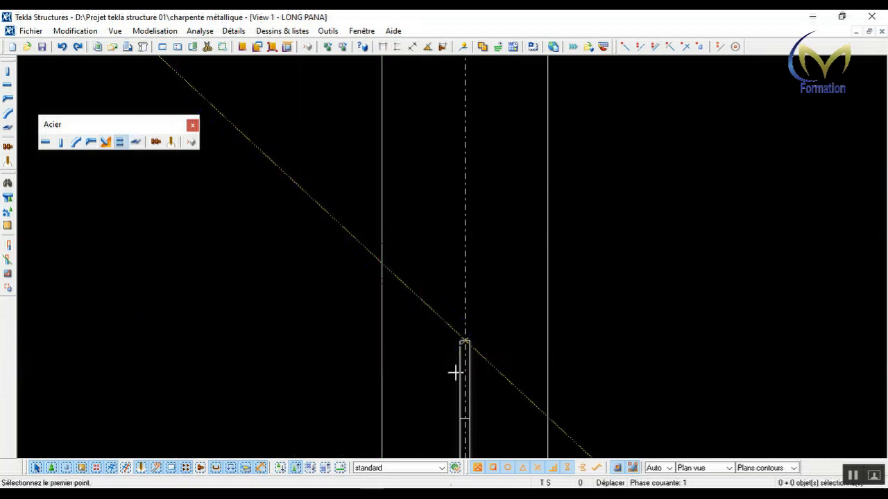
{"action": "left_click", "coordinate": [465, 341]}
{"action": "scroll", "coordinate": [485, 399], "scroll_direction": "down", "scroll_amount": 5}
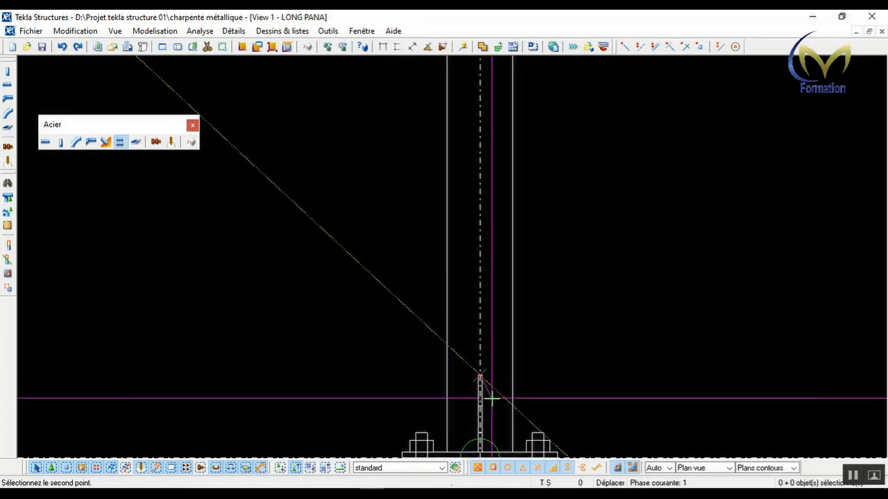
{"action": "scroll", "coordinate": [345, 268], "scroll_direction": "up", "scroll_amount": 6}
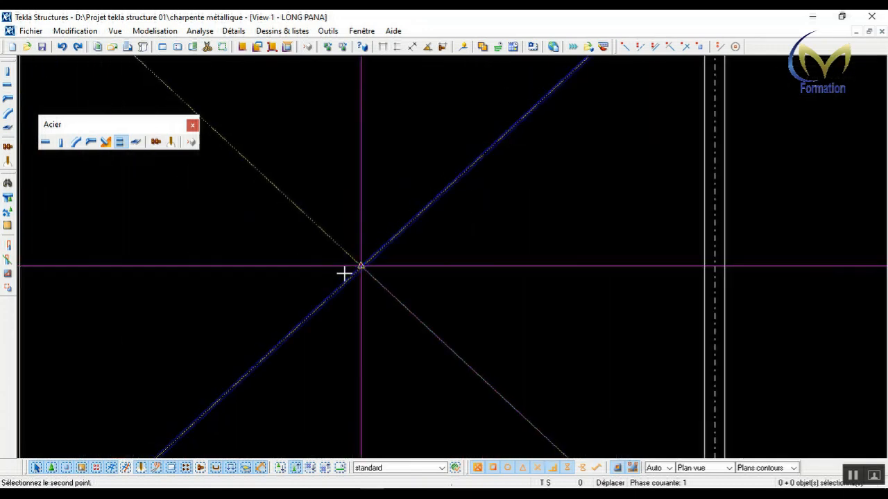
{"action": "scroll", "coordinate": [377, 247], "scroll_direction": "up", "scroll_amount": 3}
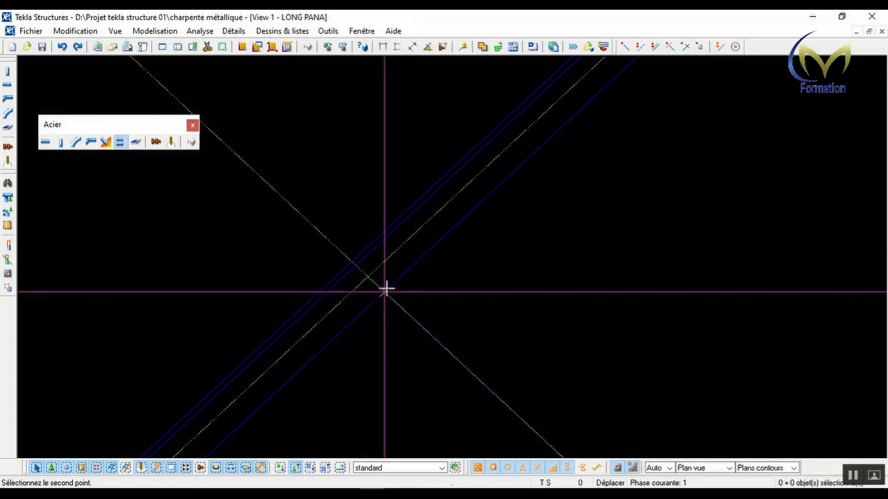
{"action": "scroll", "coordinate": [385, 295], "scroll_direction": "up", "scroll_amount": 3}
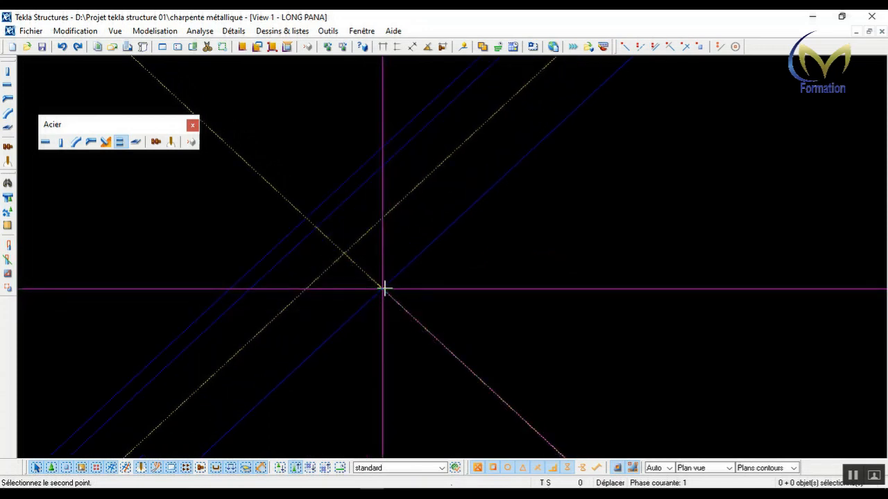
{"action": "left_click", "coordinate": [385, 288]}
{"action": "right_click", "coordinate": [506, 246]}
{"action": "left_click", "coordinate": [520, 253]}
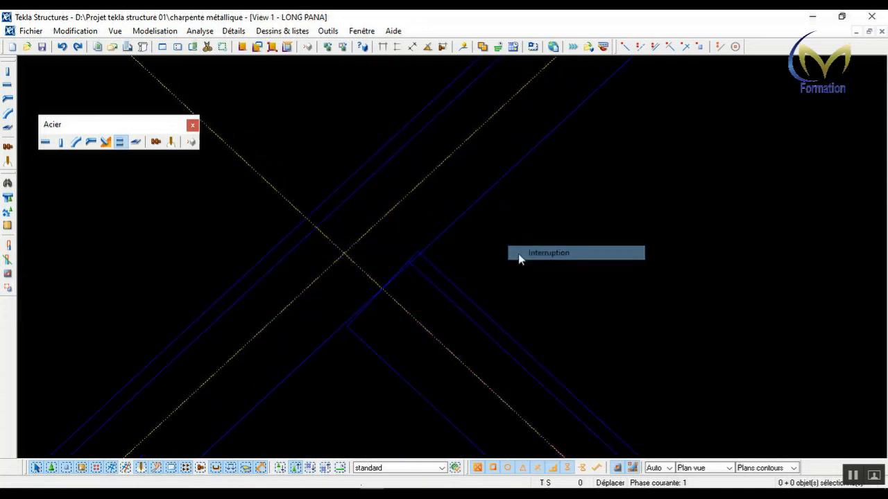
- Examine the lower falling double profile's orientation at the crossing in the 3D view and return to LONG PANA
{"action": "left_click", "coordinate": [361, 32]}
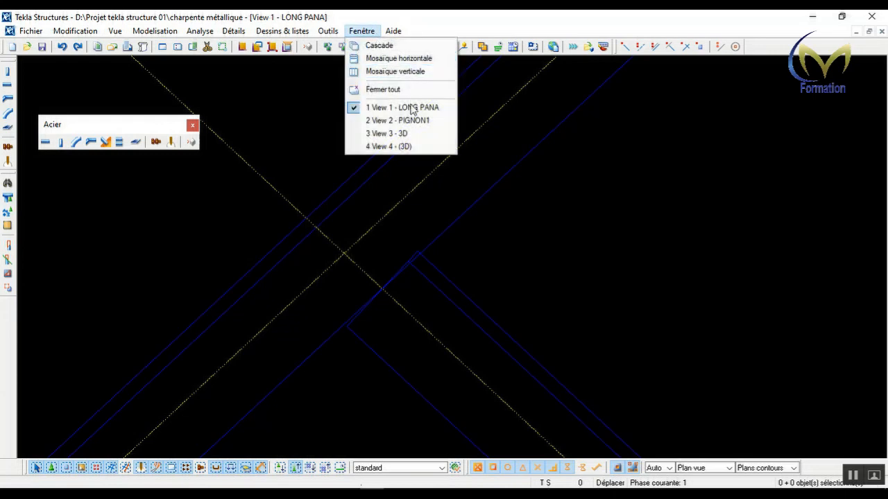
{"action": "left_click", "coordinate": [411, 133]}
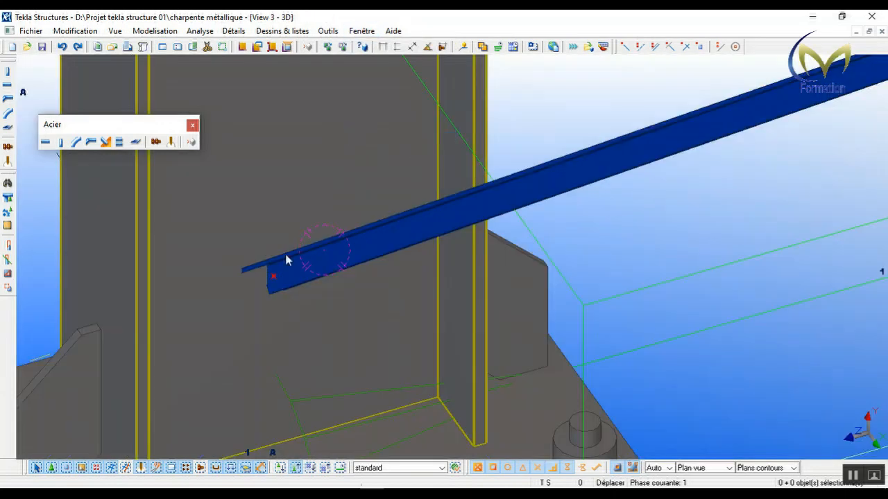
{"action": "scroll", "coordinate": [286, 256], "scroll_direction": "down", "scroll_amount": 5}
{"action": "scroll", "coordinate": [389, 162], "scroll_direction": "down", "scroll_amount": 3}
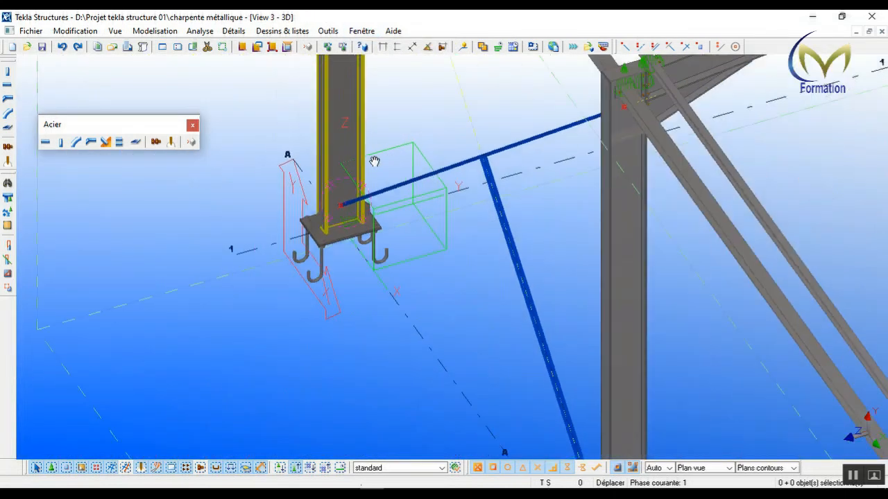
{"action": "scroll", "coordinate": [513, 192], "scroll_direction": "up", "scroll_amount": 8}
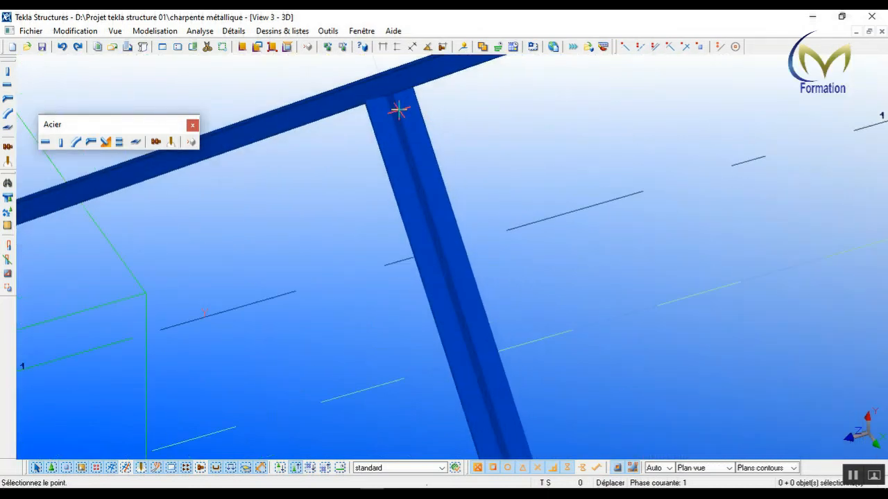
{"action": "scroll", "coordinate": [405, 114], "scroll_direction": "up", "scroll_amount": 10}
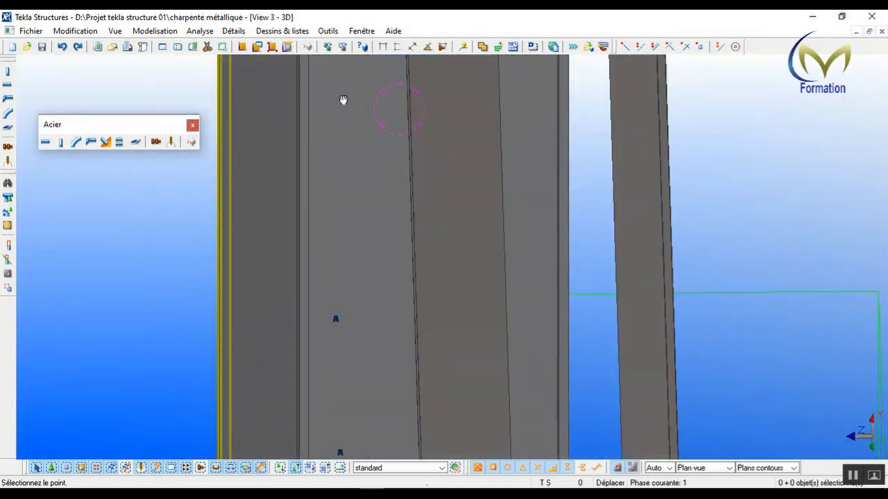
{"action": "scroll", "coordinate": [325, 113], "scroll_direction": "down", "scroll_amount": 3}
{"action": "scroll", "coordinate": [329, 109], "scroll_direction": "up", "scroll_amount": 5}
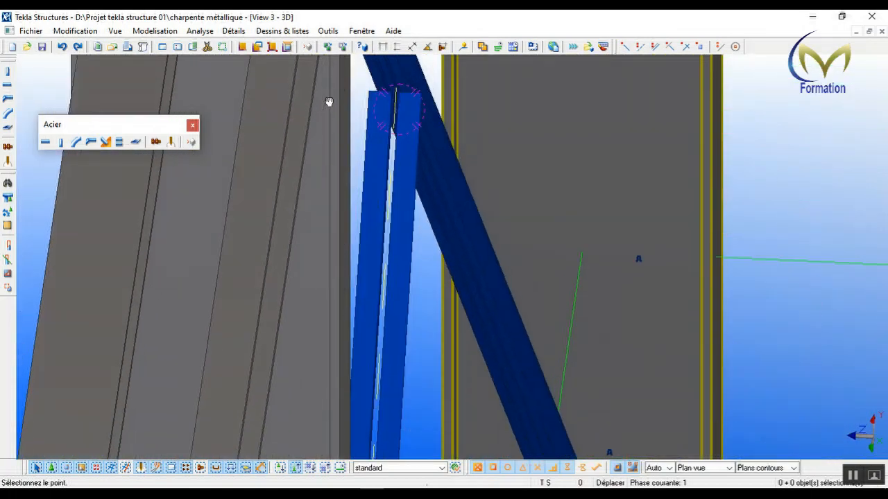
{"action": "mouse_move", "coordinate": [329, 102]}
{"action": "middle_mouse_down", "text": "ctrl"}
{"action": "mouse_move", "coordinate": [303, 108]}
{"action": "mouse_move", "coordinate": [287, 143]}
{"action": "mouse_move", "coordinate": [321, 125]}
{"action": "mouse_move", "coordinate": [330, 98]}
{"action": "middle_mouse_up", "text": "ctrl"}
{"action": "middle_click_drag", "start_coordinate": [391, 91], "coordinate": [393, 91], "text": "ctrl"}
{"action": "left_click", "coordinate": [362, 31]}
{"action": "left_click", "coordinate": [392, 106]}
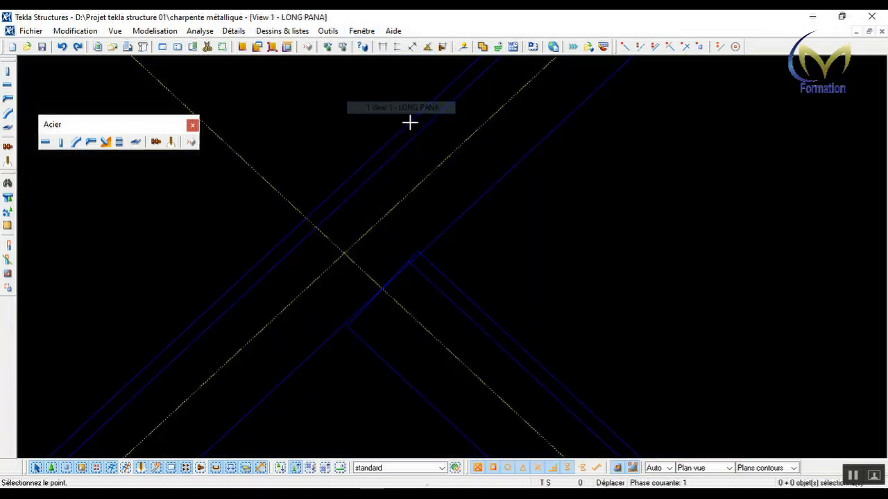
{"action": "right_click", "coordinate": [549, 207]}
{"action": "left_click", "coordinate": [589, 216]}
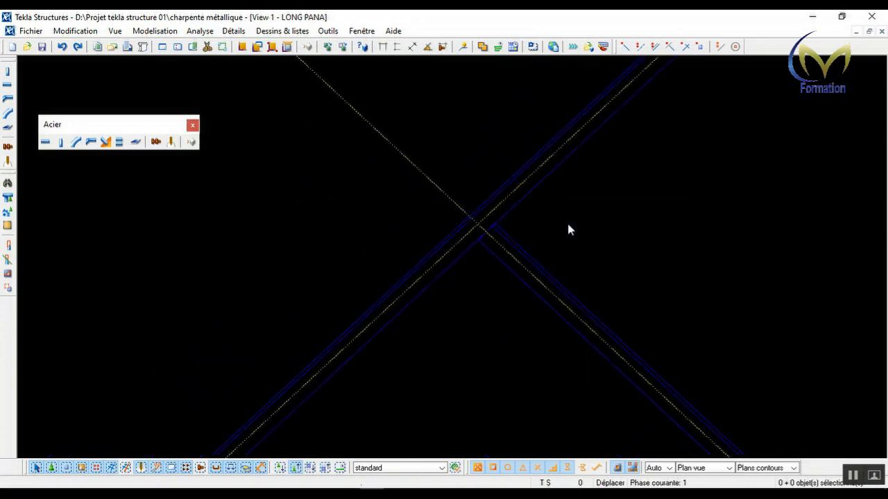
- Try a double profile along the upper falling diagonal, from column 1's head point to the rising profile's upper edge, and delete it
{"action": "left_click", "coordinate": [119, 141]}
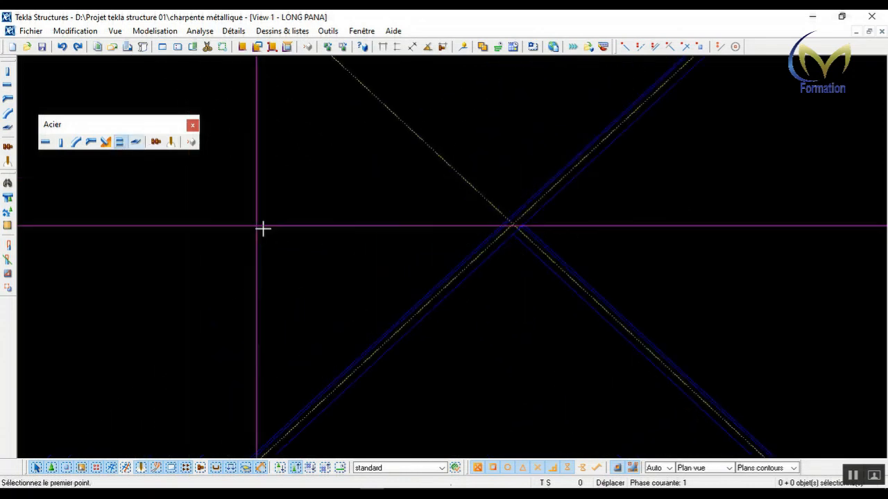
{"action": "scroll", "coordinate": [444, 305], "scroll_direction": "down", "scroll_amount": 3}
{"action": "scroll", "coordinate": [281, 77], "scroll_direction": "up", "scroll_amount": 5}
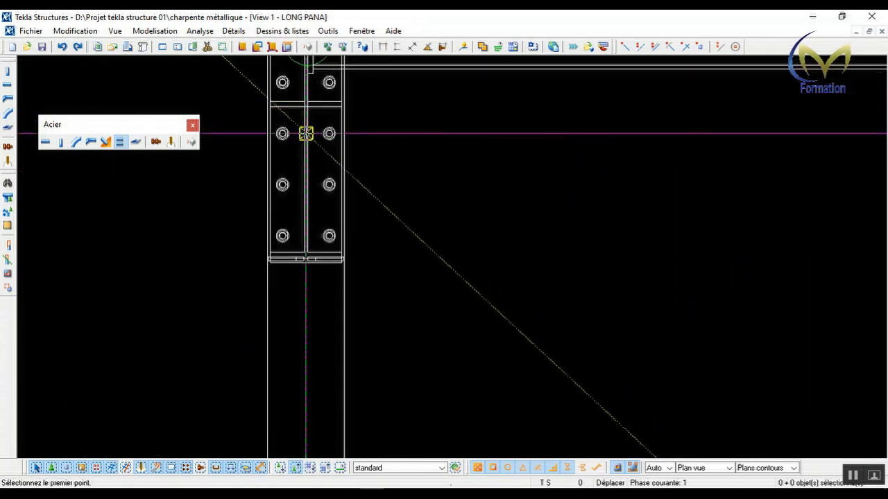
{"action": "left_click", "coordinate": [306, 133]}
{"action": "scroll", "coordinate": [245, 123], "scroll_direction": "down", "scroll_amount": 6}
{"action": "scroll", "coordinate": [390, 184], "scroll_direction": "up", "scroll_amount": 2}
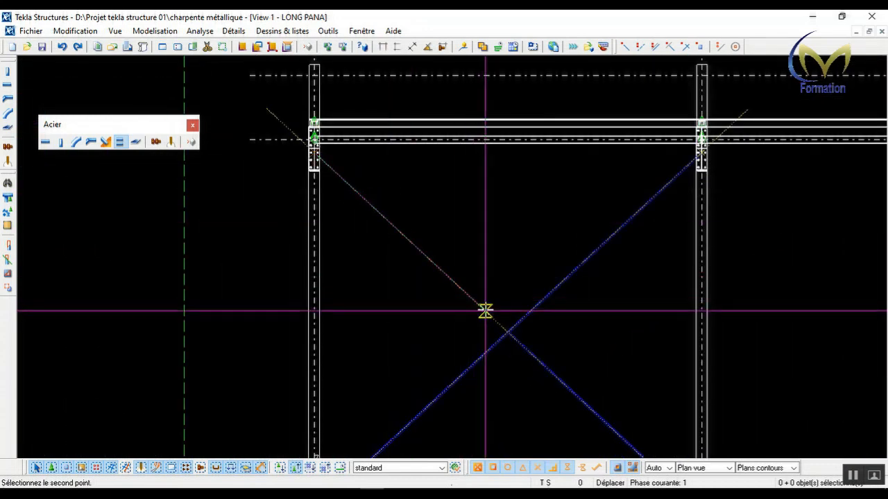
{"action": "scroll", "coordinate": [485, 311], "scroll_direction": "up", "scroll_amount": 6}
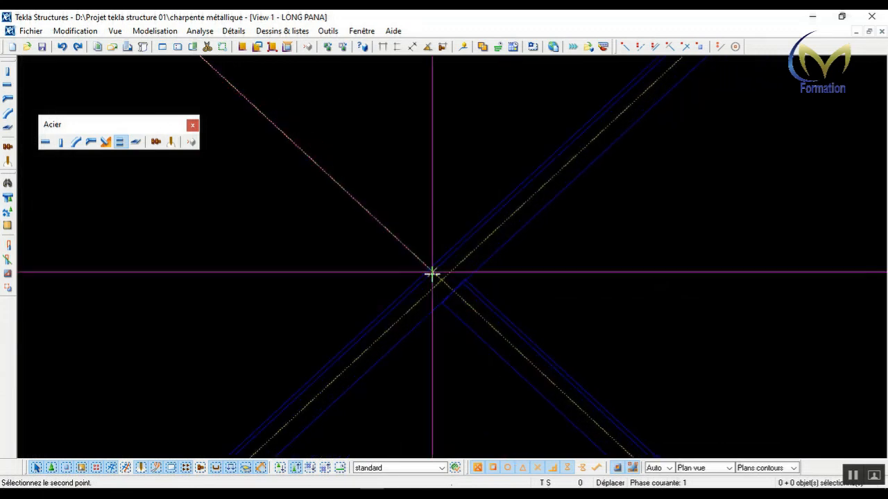
{"action": "scroll", "coordinate": [432, 274], "scroll_direction": "up", "scroll_amount": 3}
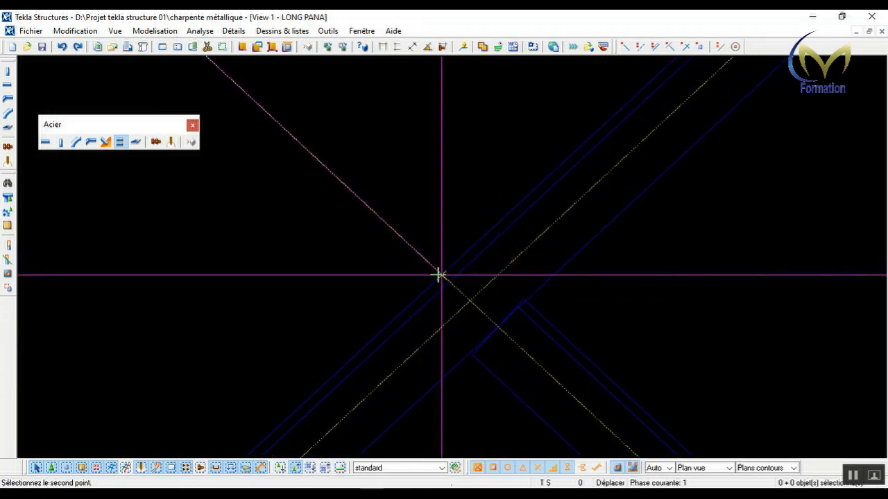
{"action": "left_click", "coordinate": [439, 275]}
{"action": "right_click", "coordinate": [455, 172]}
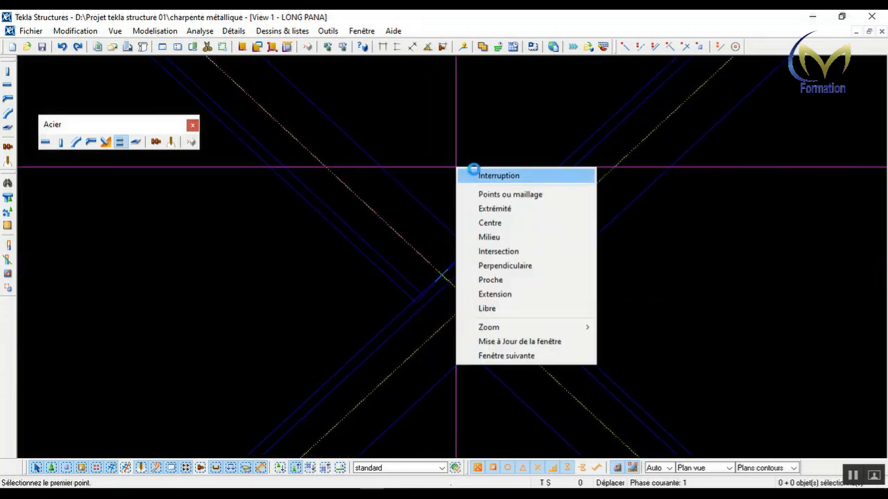
{"action": "left_click", "coordinate": [472, 174]}
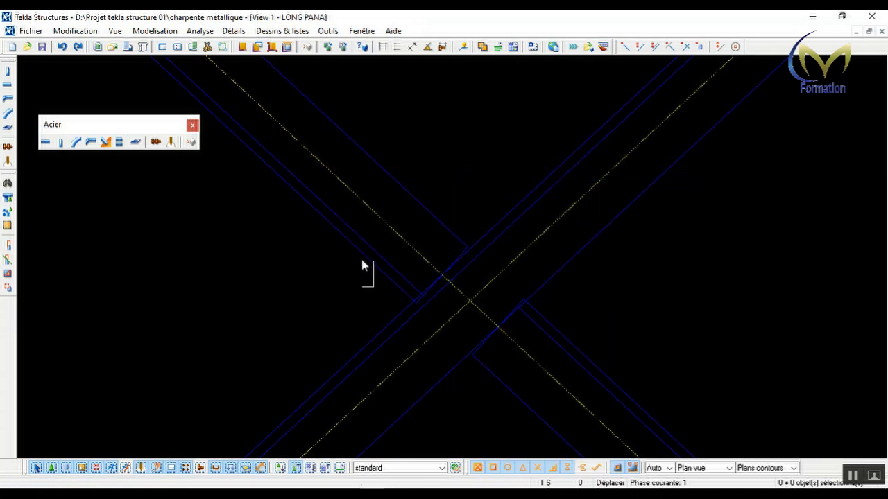
{"action": "key", "text": "Delete"}
- Create the upper falling double profile from the rising double profile's upper edge to column 1's head point
{"action": "left_click", "coordinate": [118, 143]}
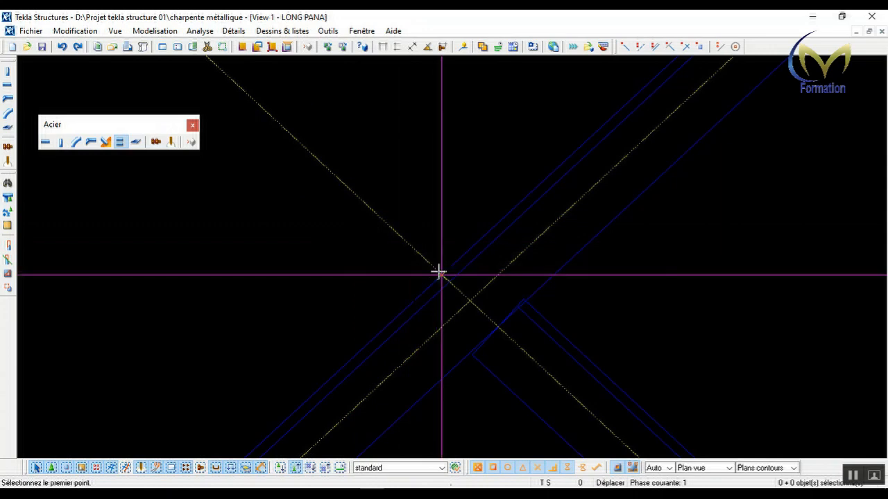
{"action": "scroll", "coordinate": [442, 271], "scroll_direction": "up", "scroll_amount": 3}
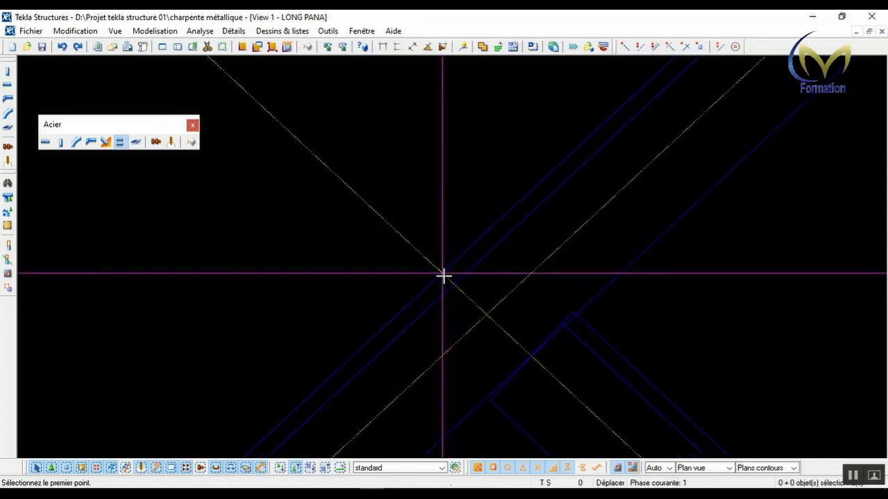
{"action": "left_click", "coordinate": [441, 273]}
{"action": "scroll", "coordinate": [566, 321], "scroll_direction": "down", "scroll_amount": 7}
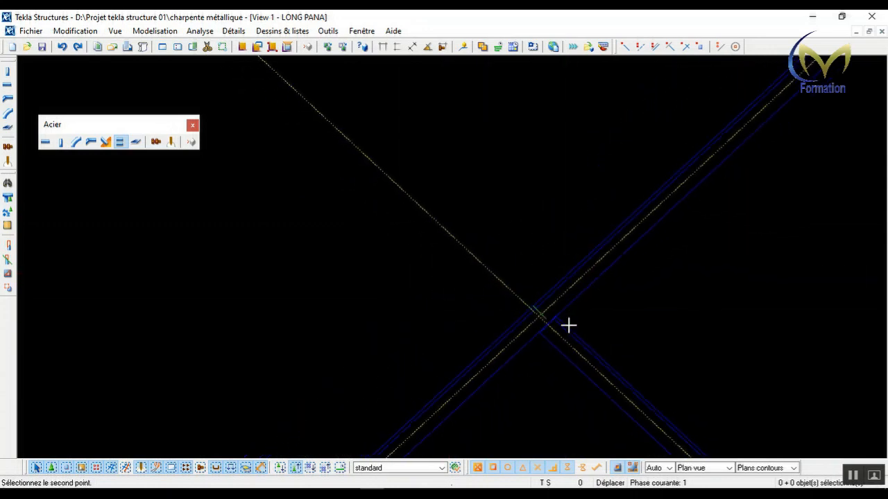
{"action": "scroll", "coordinate": [566, 335], "scroll_direction": "down", "scroll_amount": 3}
{"action": "scroll", "coordinate": [396, 169], "scroll_direction": "up", "scroll_amount": 8}
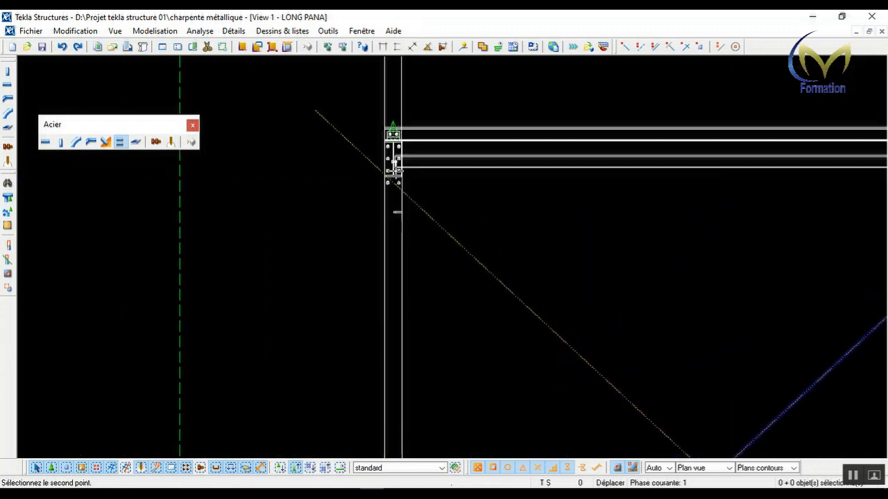
{"action": "scroll", "coordinate": [389, 198], "scroll_direction": "up", "scroll_amount": 4}
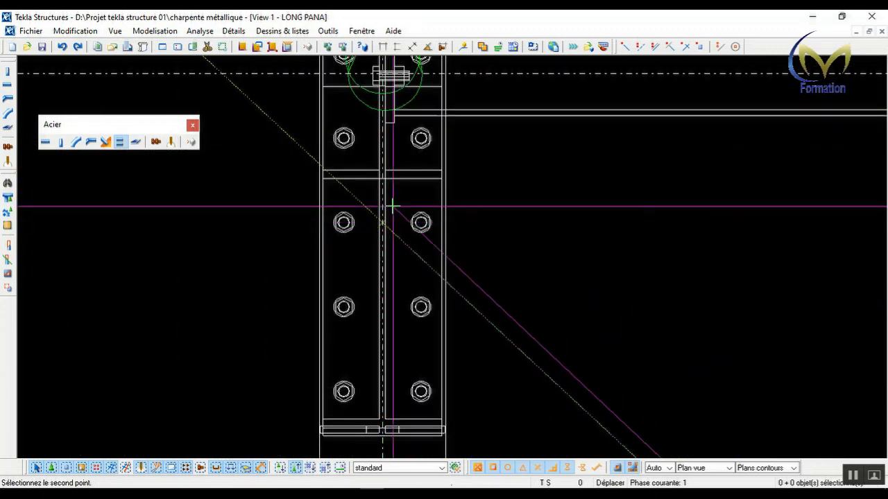
{"action": "right_click", "coordinate": [499, 175]}
{"action": "left_click", "coordinate": [509, 182]}
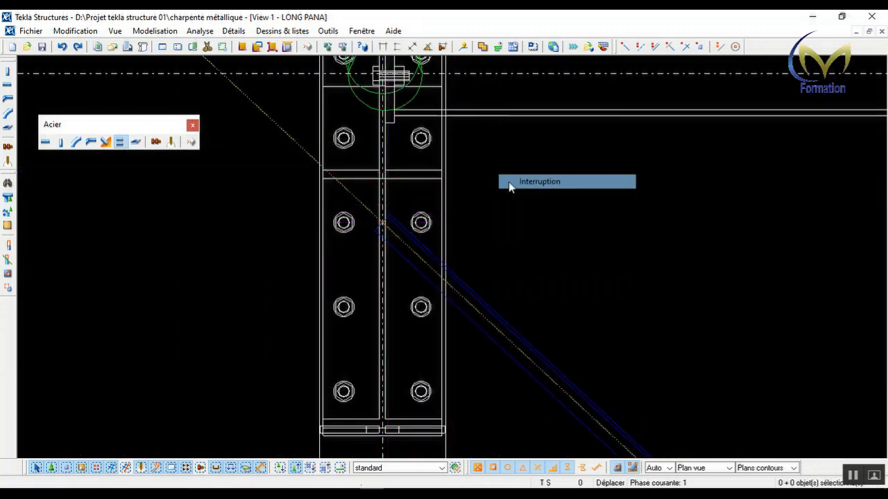
{"action": "scroll", "coordinate": [358, 184], "scroll_direction": "down", "scroll_amount": 6}
{"action": "scroll", "coordinate": [319, 184], "scroll_direction": "down", "scroll_amount": 5}
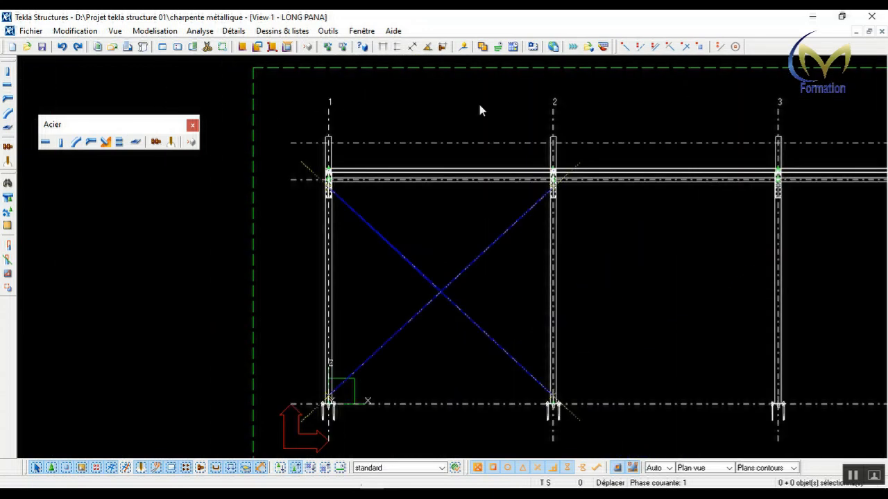
- Examine the double profiles' crossing in the 3D view, check the gusset thickness in the AutoCAD drawing, and return to Tekla Structures
{"action": "left_click", "coordinate": [362, 31]}
{"action": "left_click", "coordinate": [413, 133]}
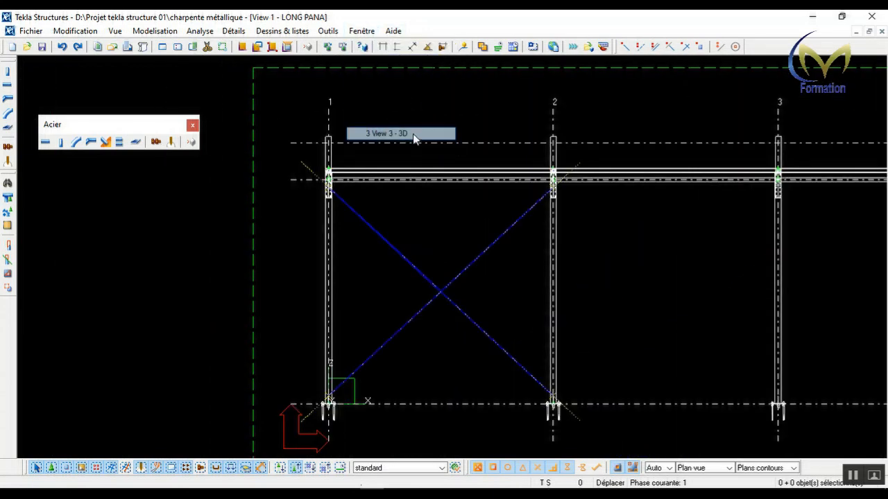
{"action": "scroll", "coordinate": [479, 169], "scroll_direction": "down", "scroll_amount": 5}
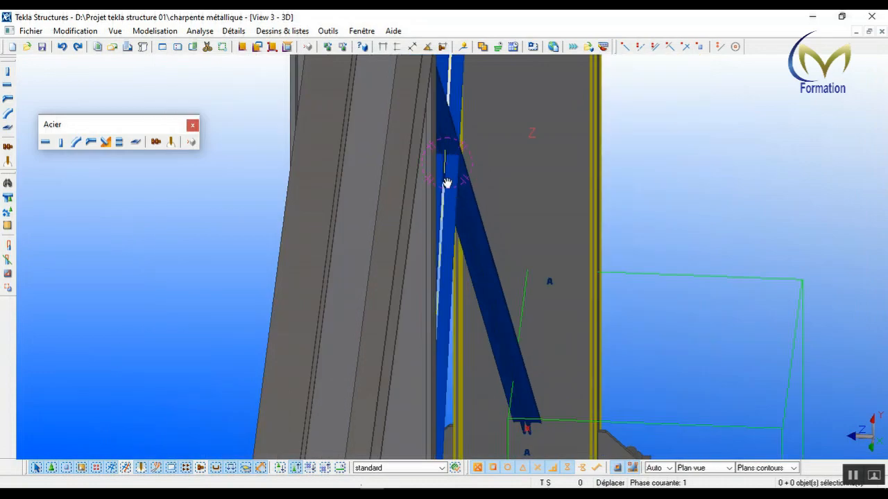
{"action": "scroll", "coordinate": [447, 160], "scroll_direction": "down", "scroll_amount": 5}
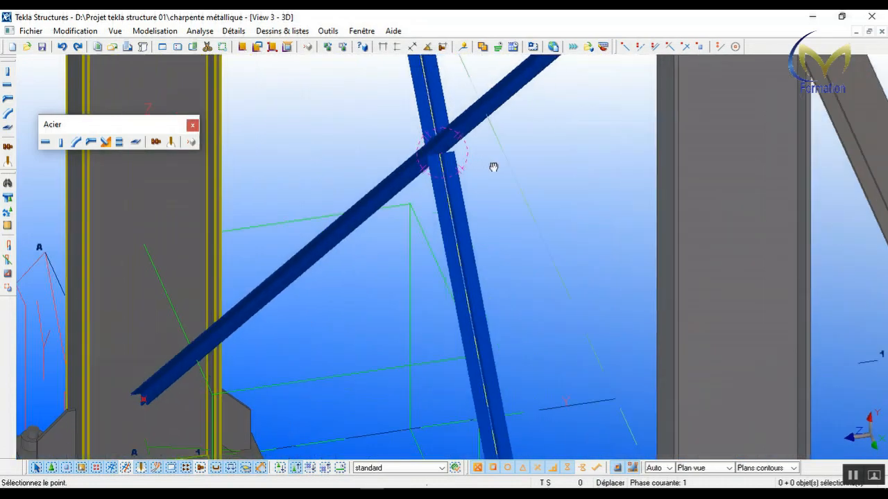
{"action": "middle_click_drag", "start_coordinate": [456, 196], "coordinate": [483, 220], "text": "ctrl"}
{"action": "scroll", "coordinate": [423, 169], "scroll_direction": "up", "scroll_amount": 4}
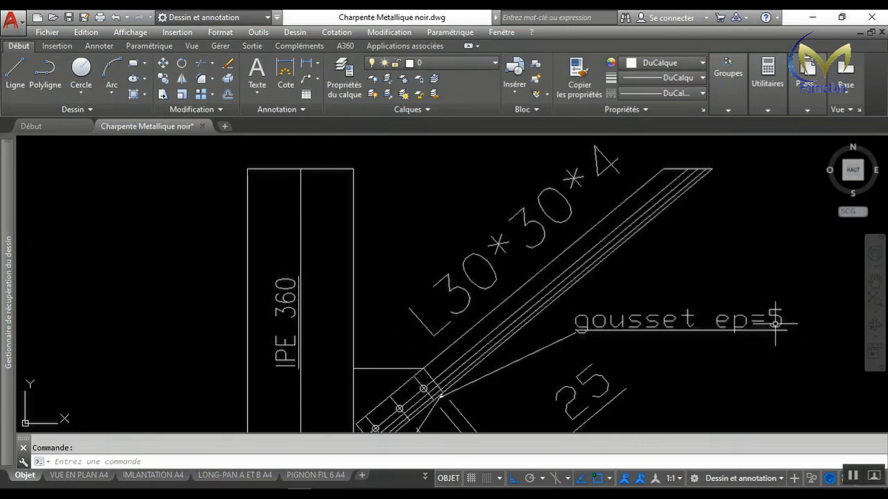
{"action": "left_click", "coordinate": [813, 19]}
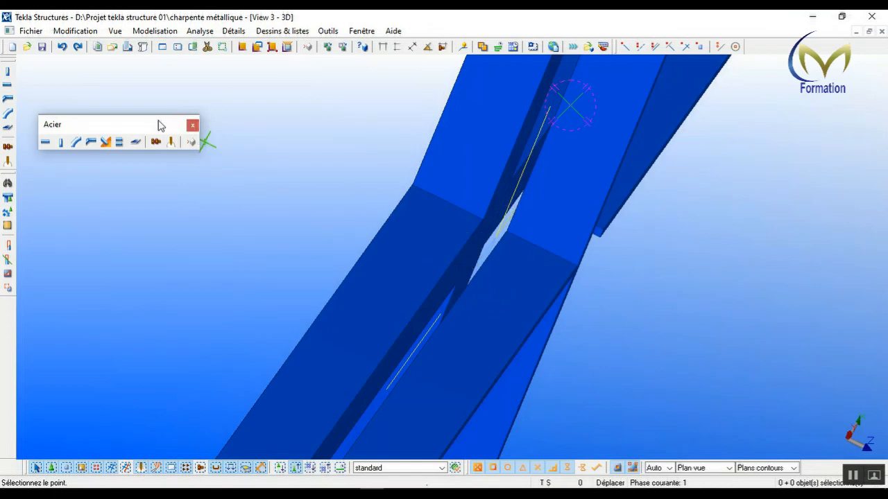
- Dock the Acier toolbar, end the running point-picking command and redraw the 3D view
{"action": "left_click_drag", "start_coordinate": [15, 295], "coordinate": [16, 298]}
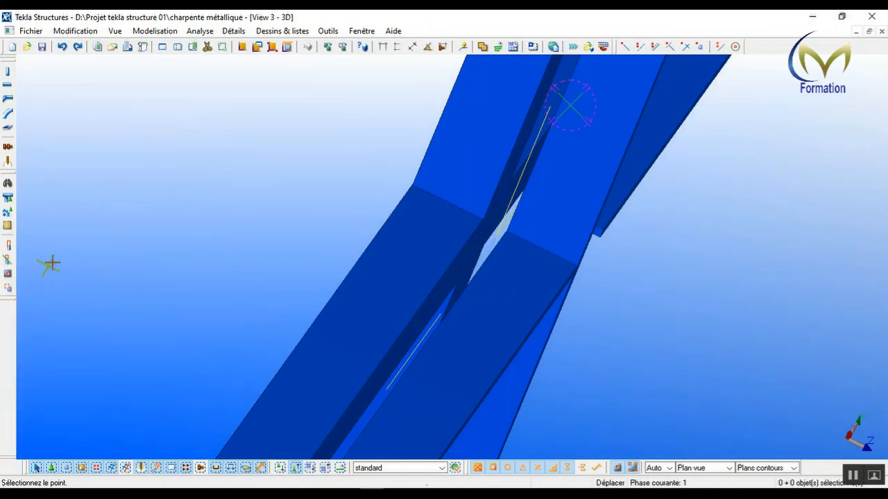
{"action": "right_click", "coordinate": [129, 223]}
{"action": "left_click", "coordinate": [142, 230]}
{"action": "right_click", "coordinate": [226, 241]}
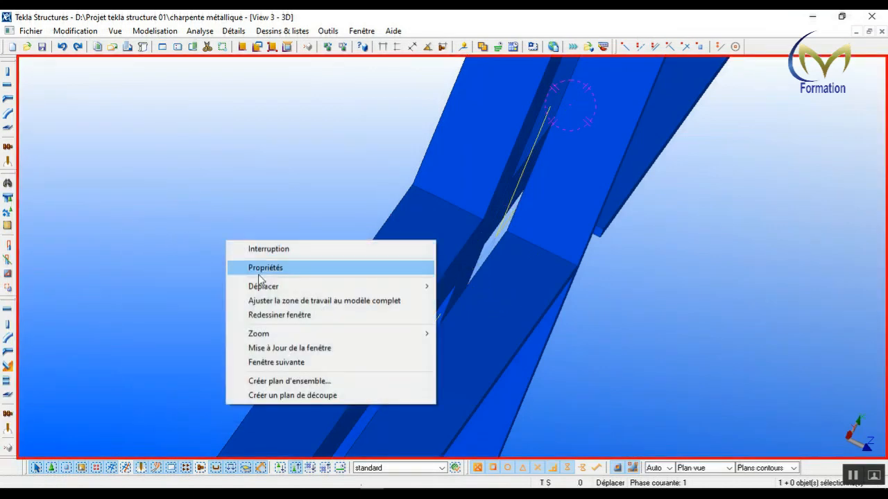
{"action": "left_click", "coordinate": [271, 313]}
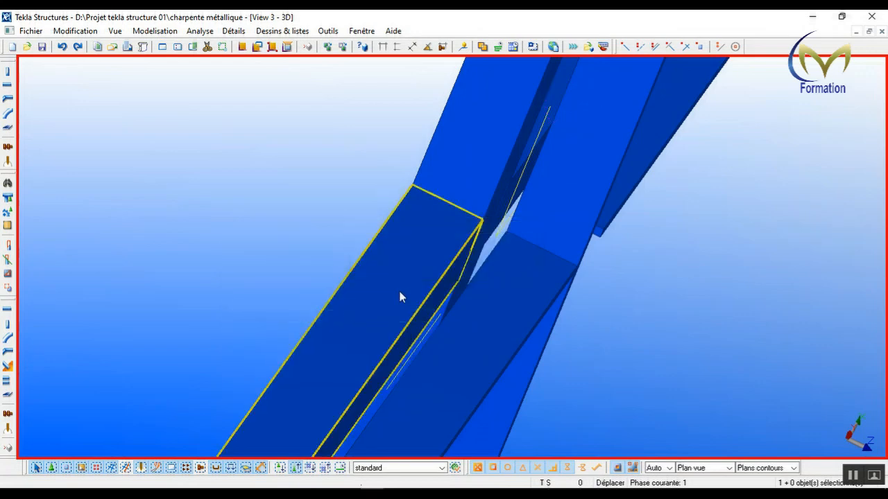
- Try depth offsets of 6 and then 10 on one angle of the falling double profile at the crossing
{"action": "left_click", "coordinate": [418, 261]}
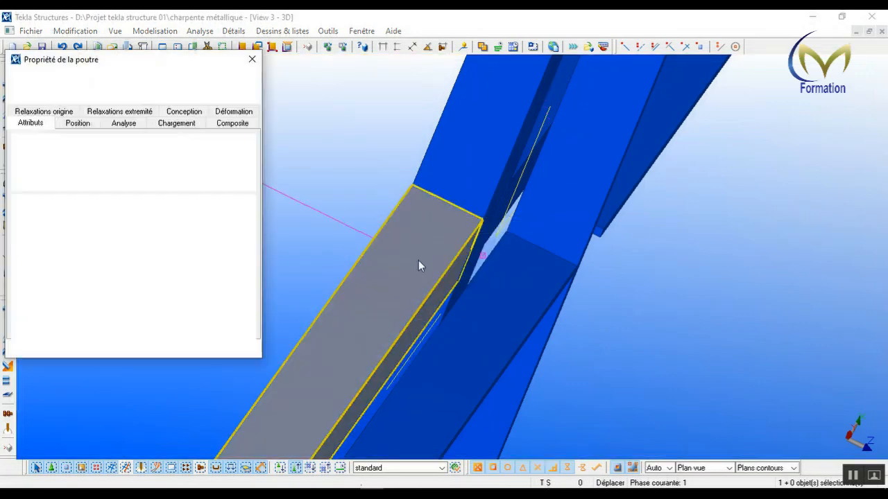
{"action": "left_click", "coordinate": [65, 125]}
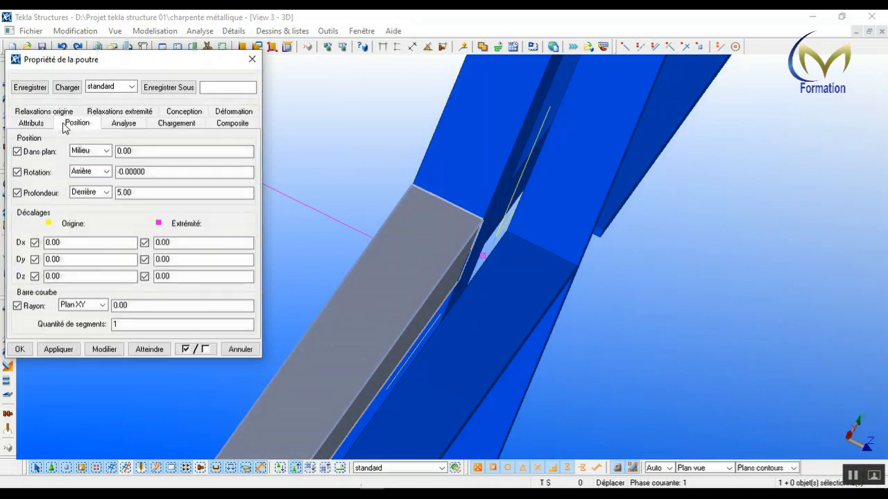
{"action": "left_click", "coordinate": [135, 194]}
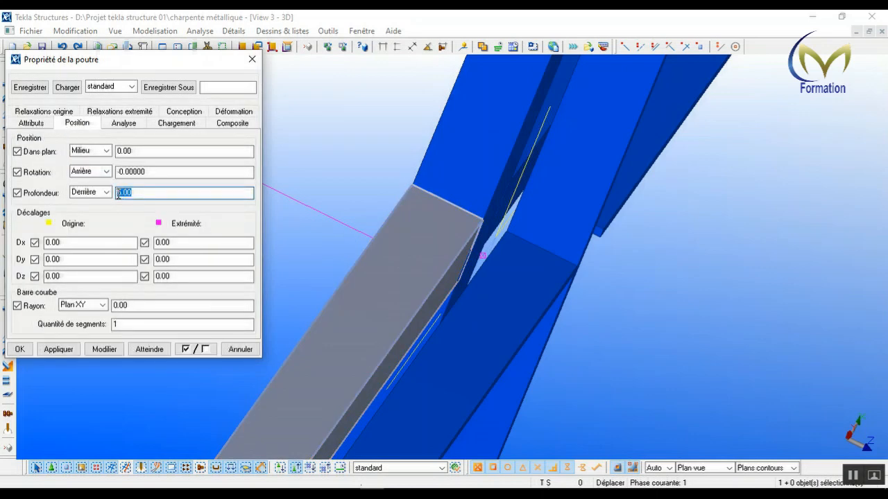
{"action": "type", "text": "6"}
{"action": "left_click", "coordinate": [109, 349]}
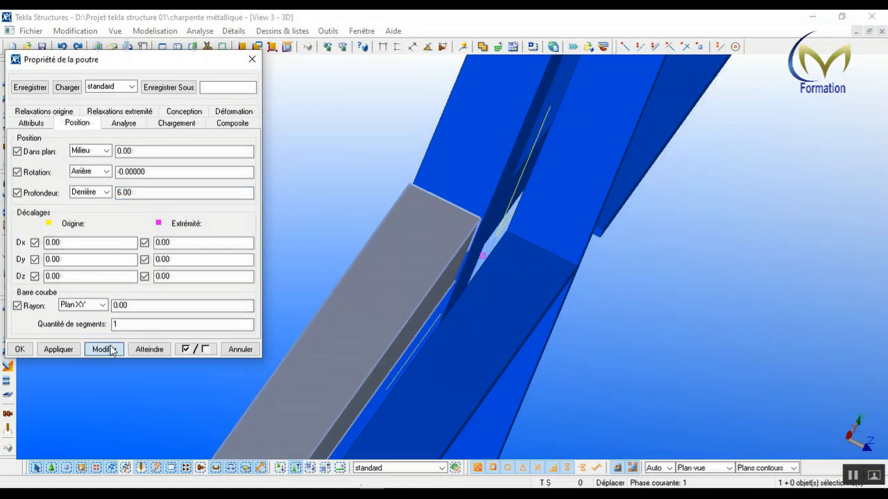
{"action": "double_click", "coordinate": [118, 194]}
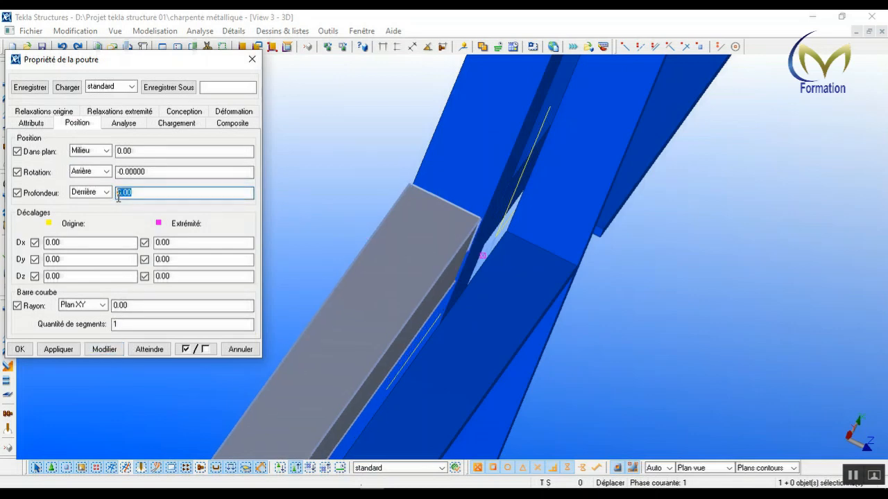
{"action": "type", "text": "10"}
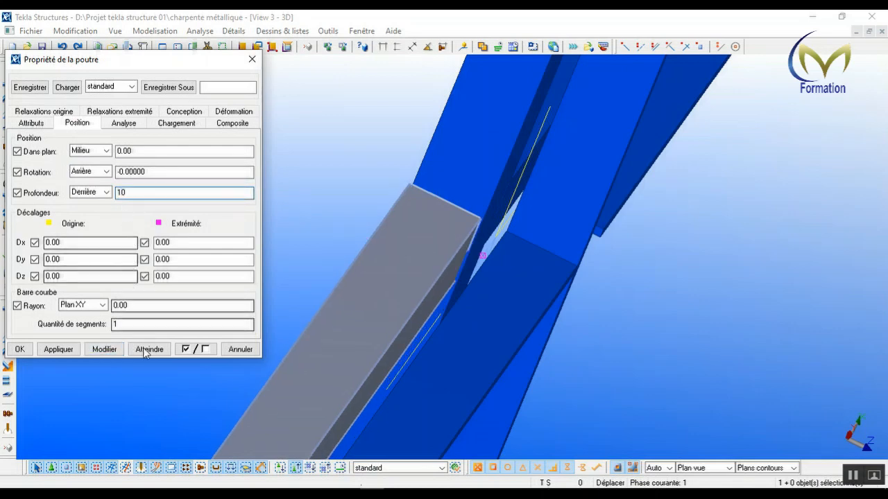
{"action": "left_click", "coordinate": [104, 349]}
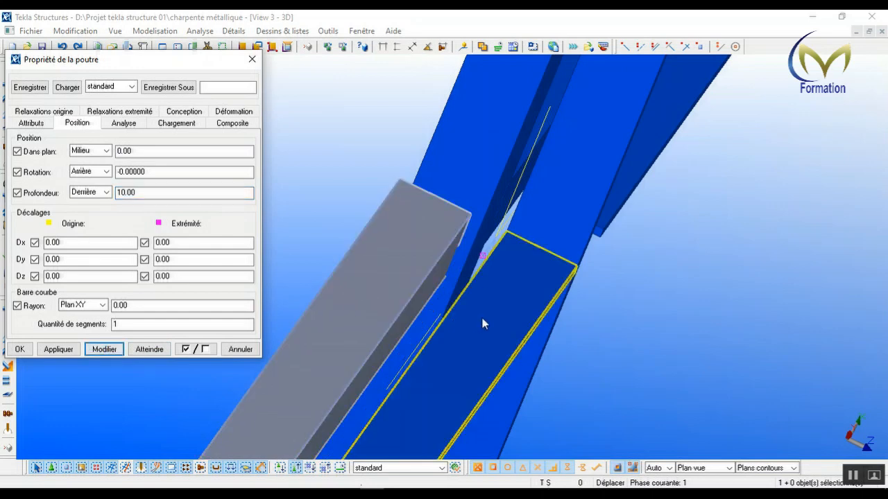
- Restore the angle's depth offset to 5 and close the beam properties
{"action": "left_click", "coordinate": [136, 193]}
{"action": "double_click", "coordinate": [132, 193]}
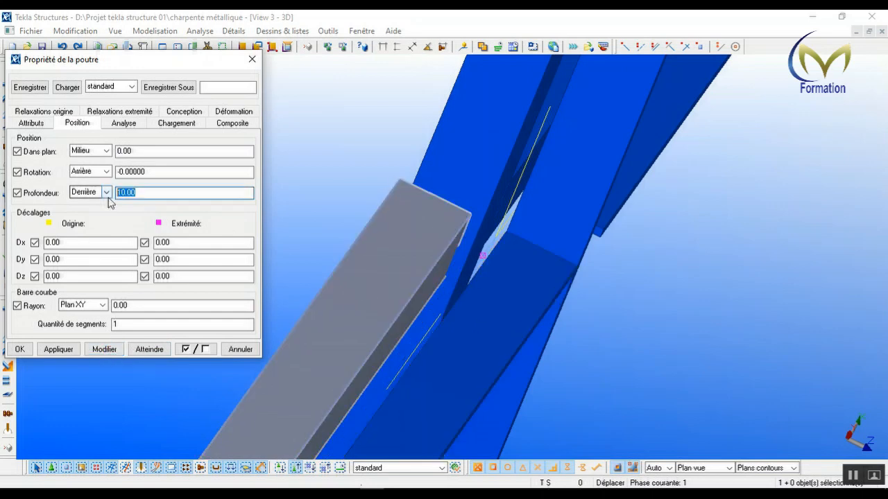
{"action": "type", "text": "5"}
{"action": "left_click", "coordinate": [106, 350]}
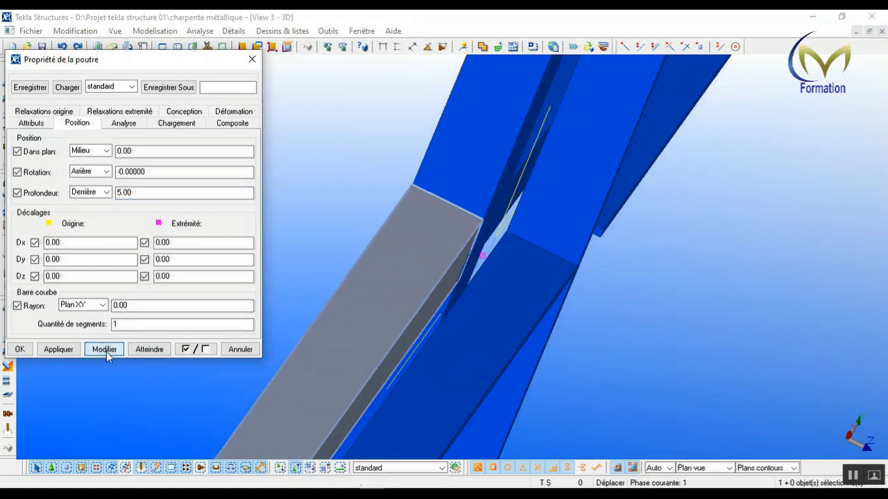
{"action": "left_click", "coordinate": [63, 350]}
{"action": "left_click", "coordinate": [29, 353]}
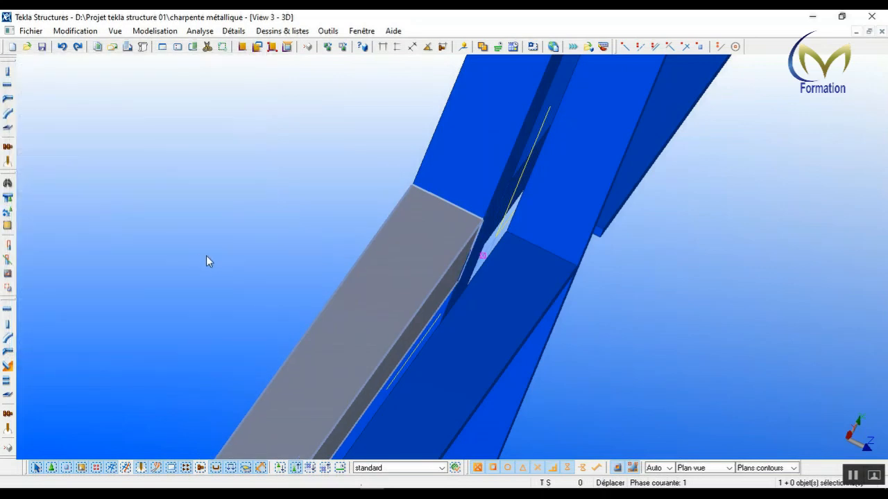
- Examine the double profiles' crossing and the upper falling profile's end at column 1's head in the 3D view
{"action": "scroll", "coordinate": [250, 244], "scroll_direction": "down", "scroll_amount": 1}
{"action": "left_click", "coordinate": [242, 227]}
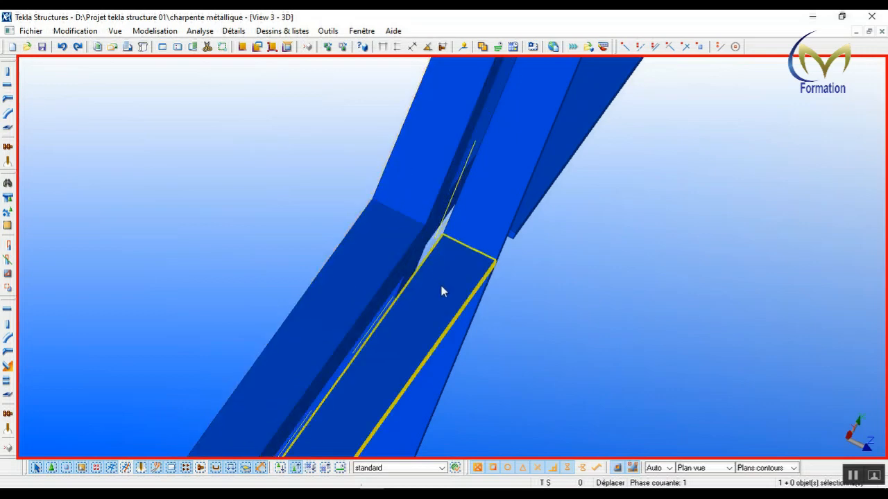
{"action": "key", "text": "ctrl+m"}
{"action": "middle_click_drag", "start_coordinate": [430, 283], "coordinate": [444, 223], "text": "ctrl"}
{"action": "scroll", "coordinate": [444, 224], "scroll_direction": "down", "scroll_amount": 8}
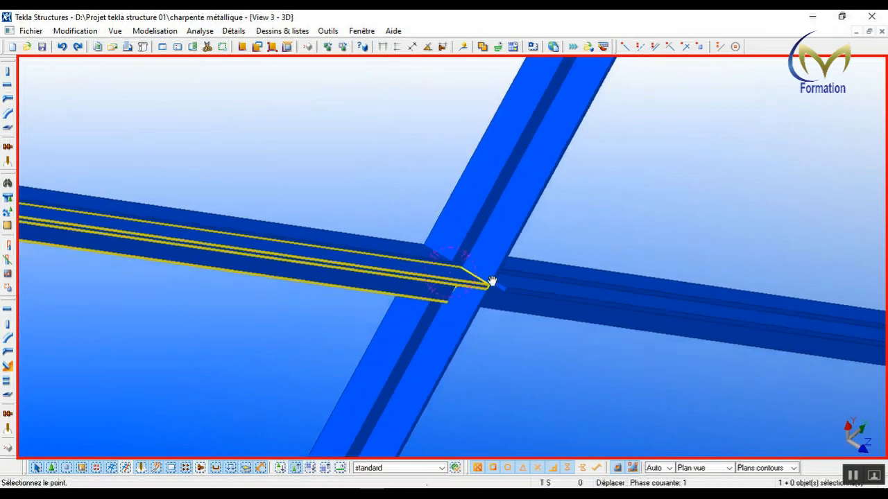
{"action": "scroll", "coordinate": [510, 303], "scroll_direction": "down", "scroll_amount": 5}
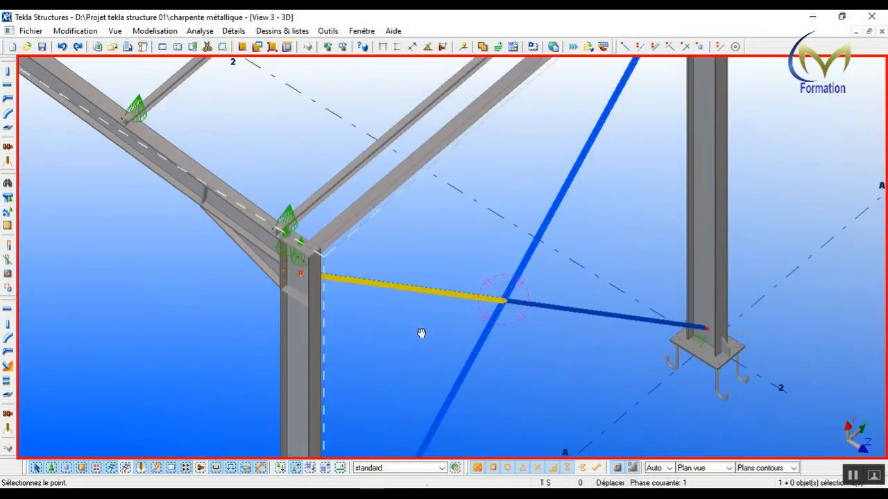
{"action": "middle_click_drag", "start_coordinate": [421, 333], "coordinate": [252, 333], "text": "ctrl"}
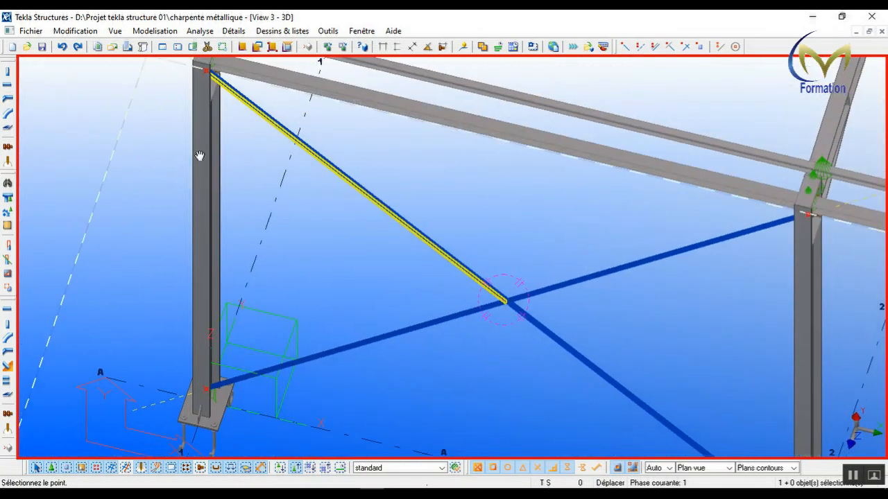
{"action": "scroll", "coordinate": [222, 96], "scroll_direction": "up", "scroll_amount": 4}
{"action": "scroll", "coordinate": [264, 169], "scroll_direction": "down", "scroll_amount": 4}
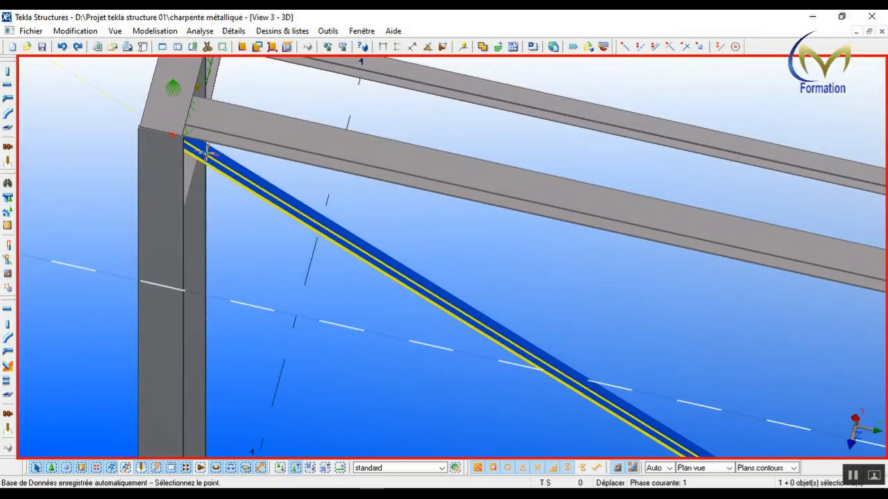
{"action": "middle_click_drag", "start_coordinate": [261, 184], "coordinate": [171, 83], "text": "ctrl"}
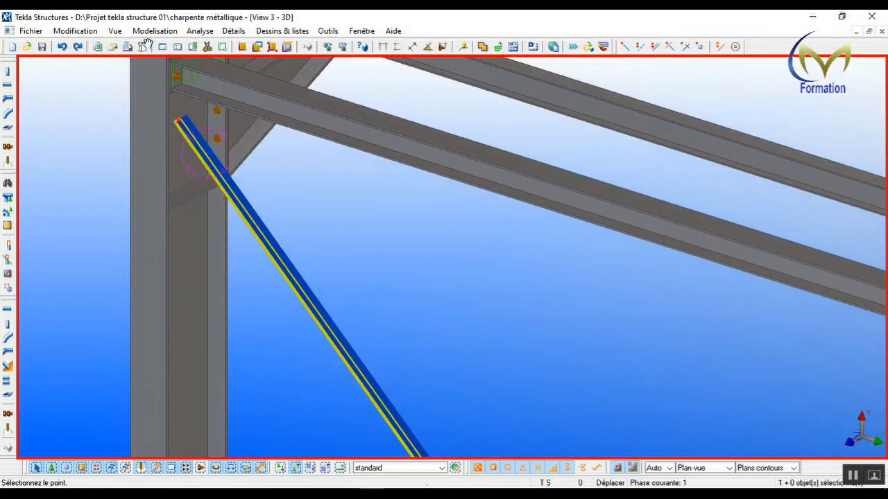
{"action": "scroll", "coordinate": [170, 88], "scroll_direction": "up", "scroll_amount": 4}
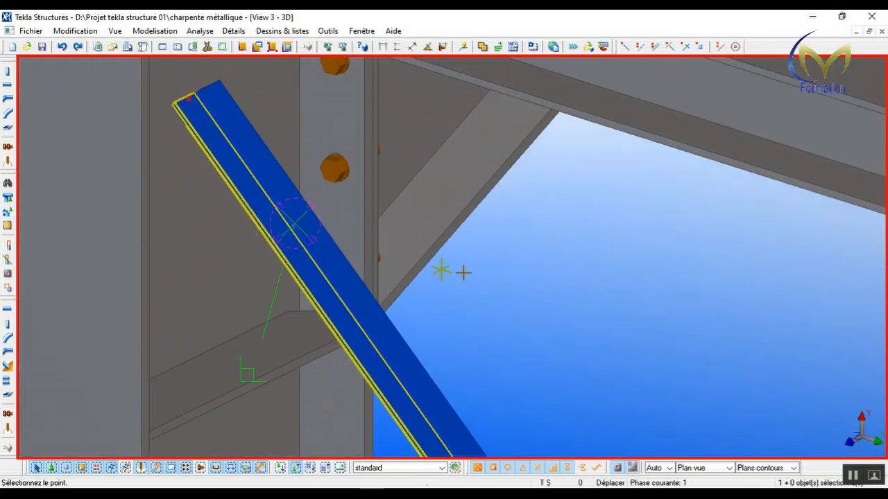
{"action": "right_click", "coordinate": [505, 269]}
{"action": "left_click", "coordinate": [520, 279]}
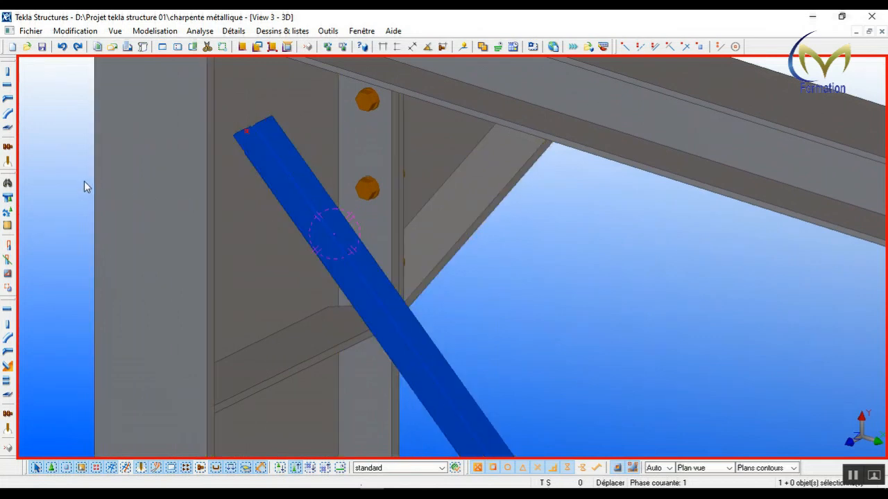
- Open the component catalogue and display the Page 4 components
{"action": "left_click_drag", "start_coordinate": [7, 172], "coordinate": [104, 148]}
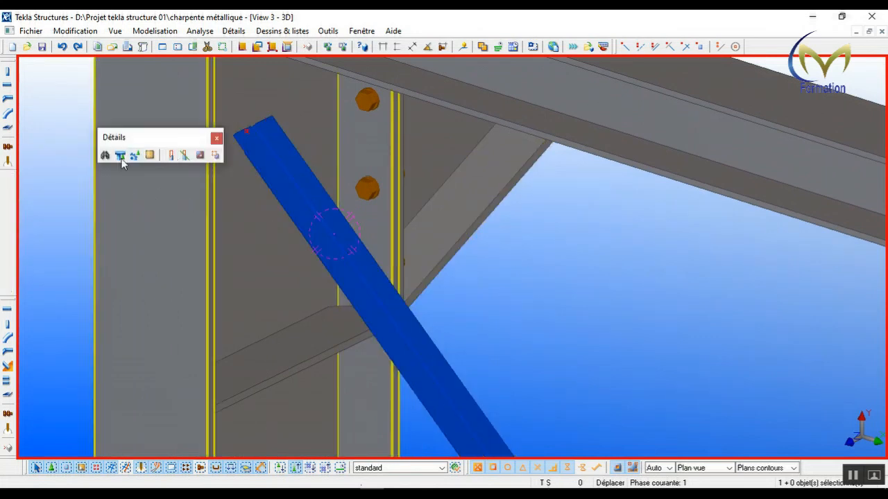
{"action": "left_click_drag", "start_coordinate": [157, 138], "coordinate": [19, 176]}
{"action": "left_click", "coordinate": [8, 186]}
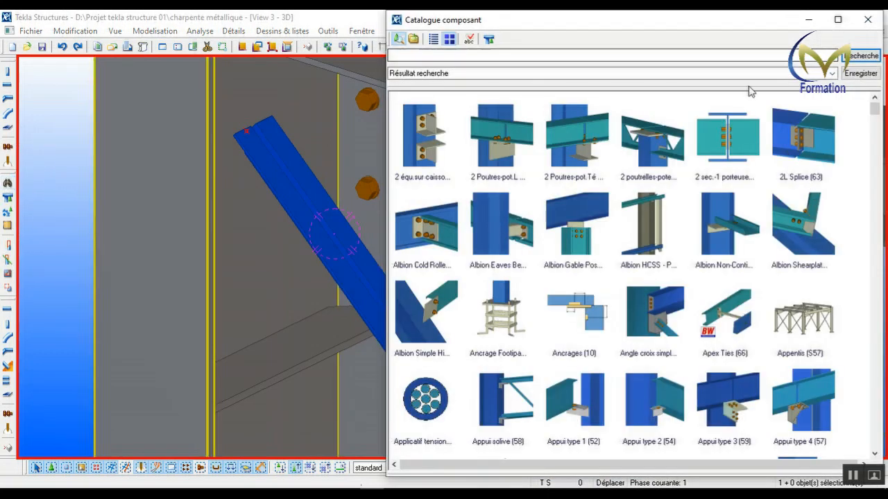
{"action": "left_click", "coordinate": [831, 73]}
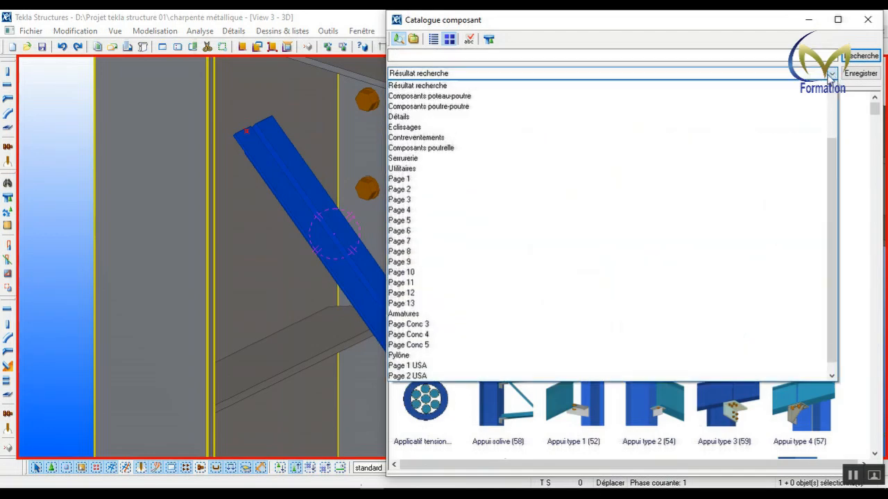
{"action": "left_click", "coordinate": [488, 210]}
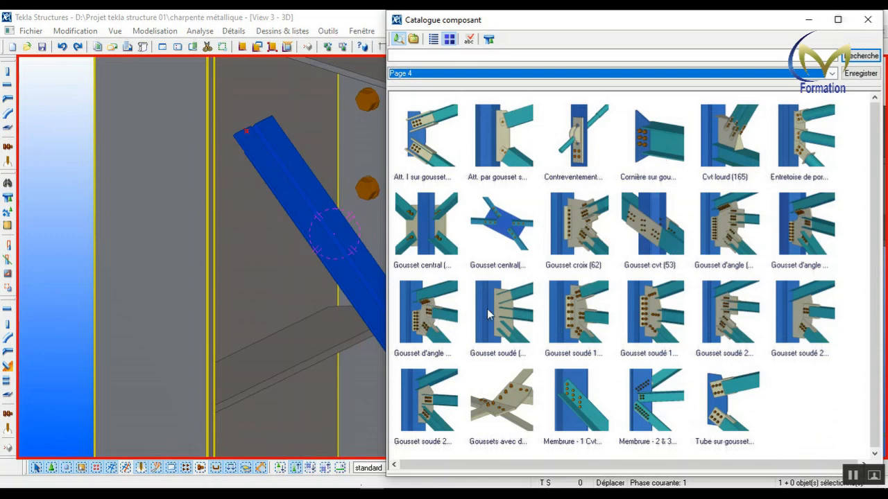
- Search the component catalogue for 11 and start the Gousset soudé 1 pr inc.(11) connection
{"action": "left_click", "coordinate": [403, 57]}
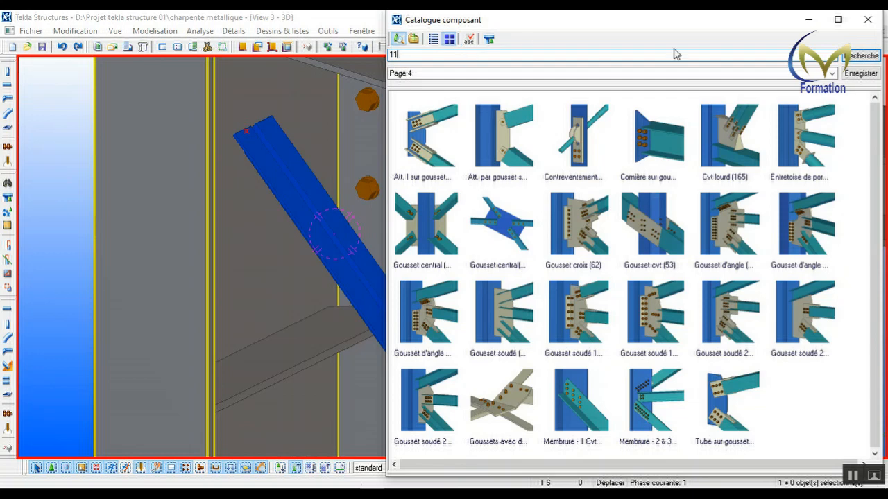
{"action": "left_click", "coordinate": [860, 55]}
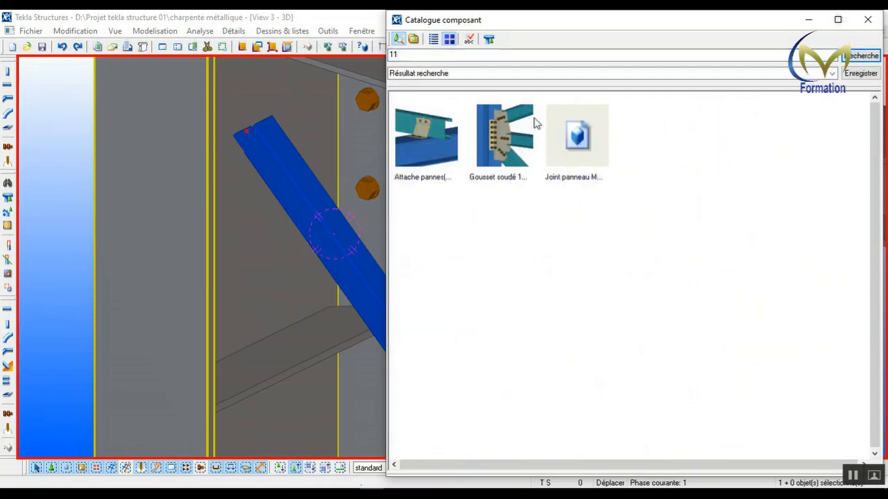
{"action": "double_click", "coordinate": [504, 145]}
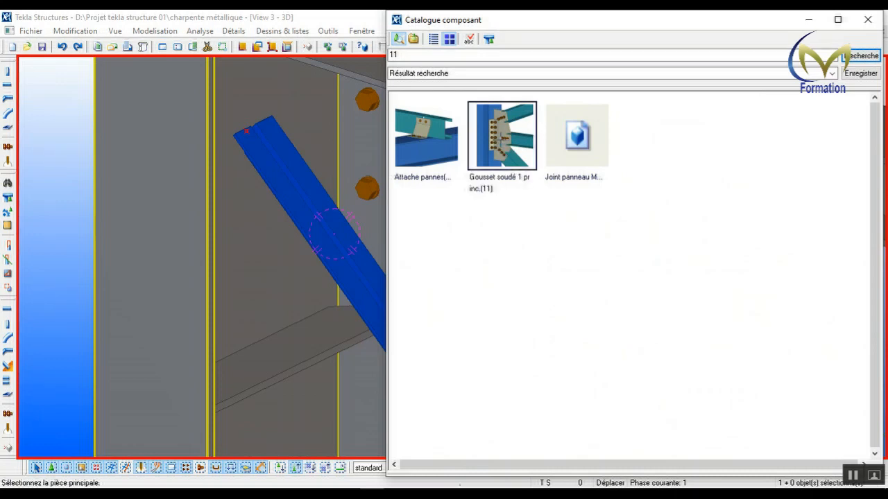
- Create the welded gusset with column 1 as main part and both angles of the falling double profile as secondary parts, ending the command
{"action": "left_click", "coordinate": [241, 246]}
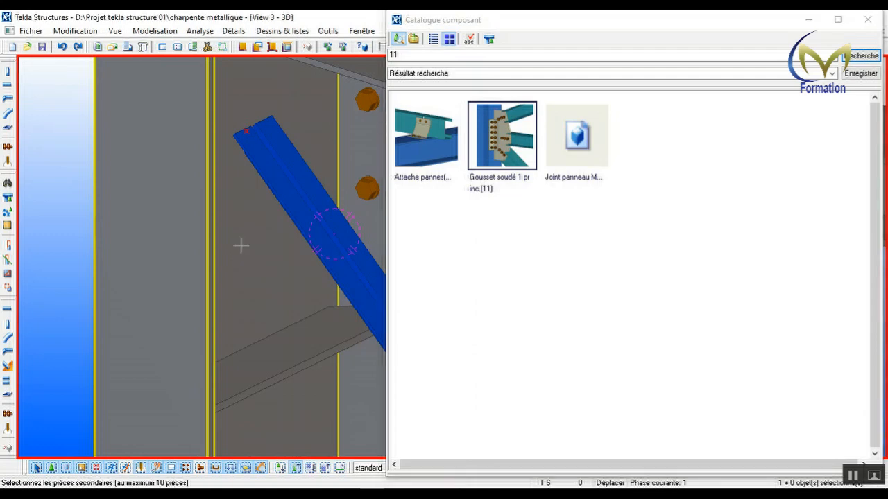
{"action": "scroll", "coordinate": [318, 110], "scroll_direction": "up", "scroll_amount": 2}
{"action": "scroll", "coordinate": [318, 109], "scroll_direction": "up", "scroll_amount": 1}
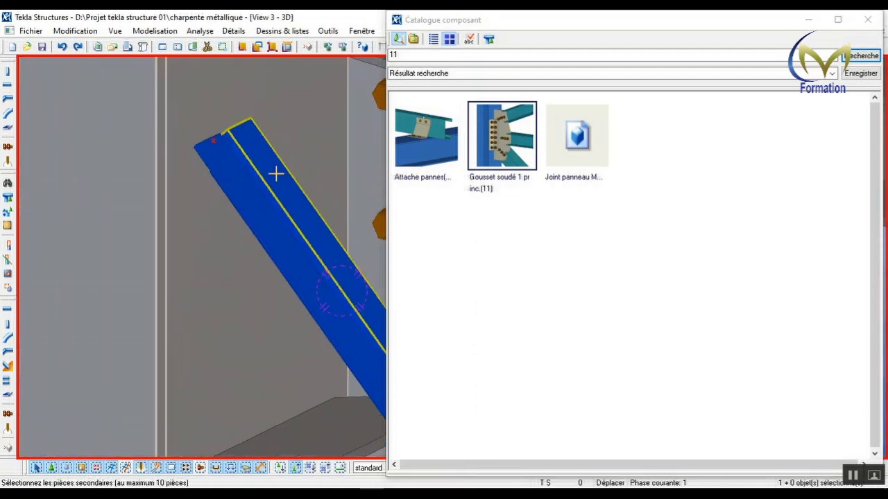
{"action": "left_click", "coordinate": [276, 179]}
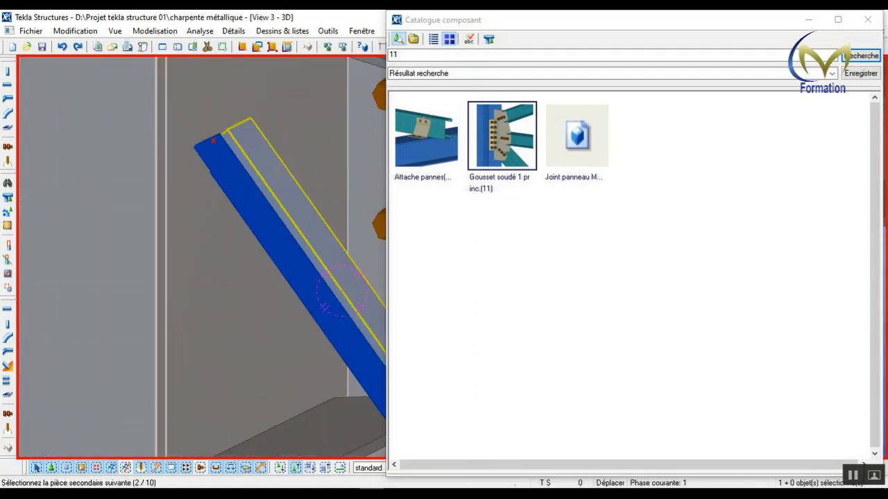
{"action": "left_click", "coordinate": [237, 180]}
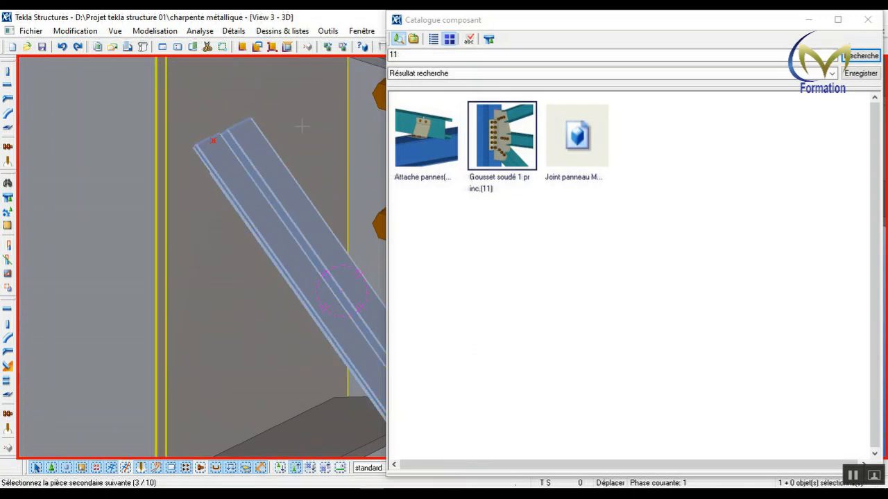
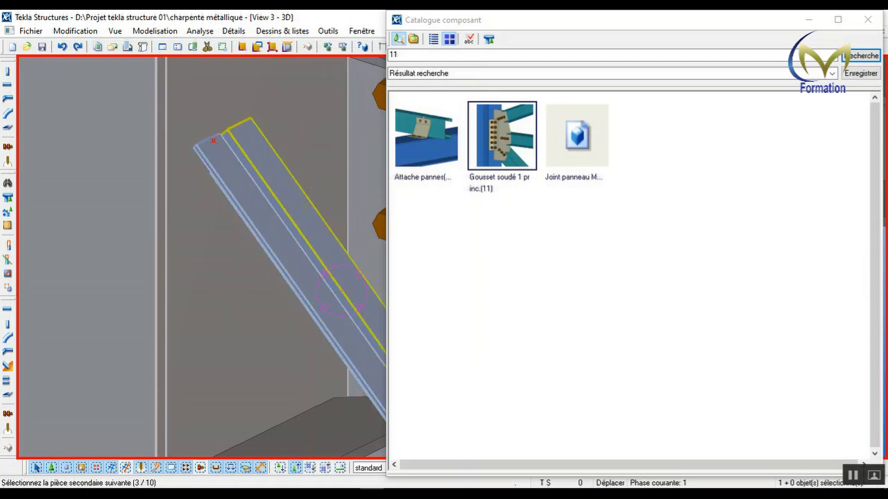
{"action": "middle_click", "coordinate": [303, 206]}
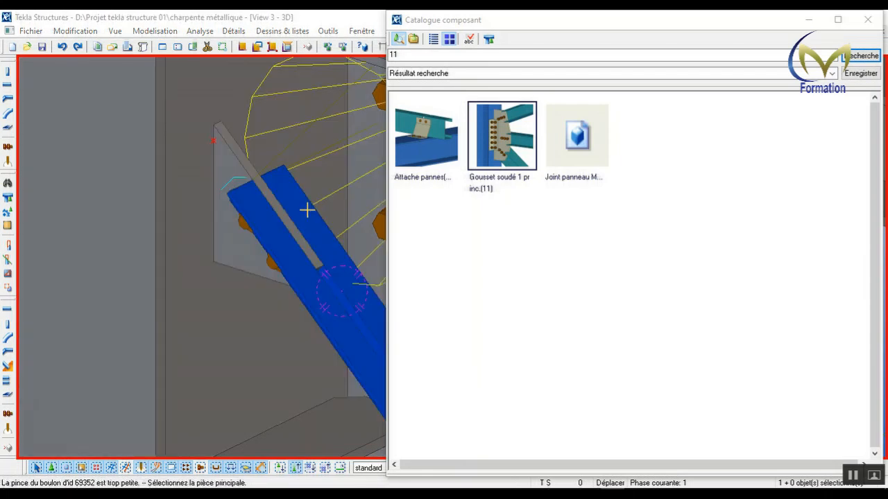
{"action": "scroll", "coordinate": [266, 202], "scroll_direction": "down", "scroll_amount": 2}
{"action": "scroll", "coordinate": [264, 212], "scroll_direction": "up", "scroll_amount": 4}
{"action": "scroll", "coordinate": [257, 228], "scroll_direction": "down", "scroll_amount": 4}
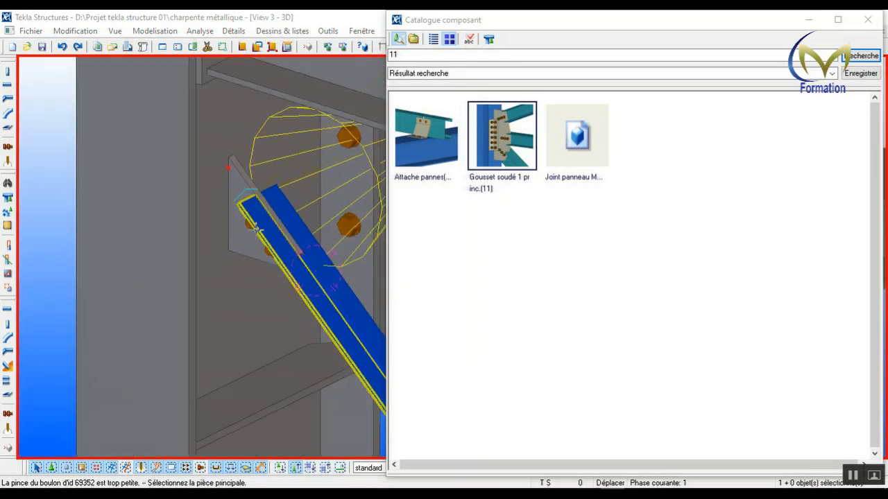
{"action": "scroll", "coordinate": [256, 229], "scroll_direction": "down", "scroll_amount": 4}
{"action": "right_click", "coordinate": [267, 202]}
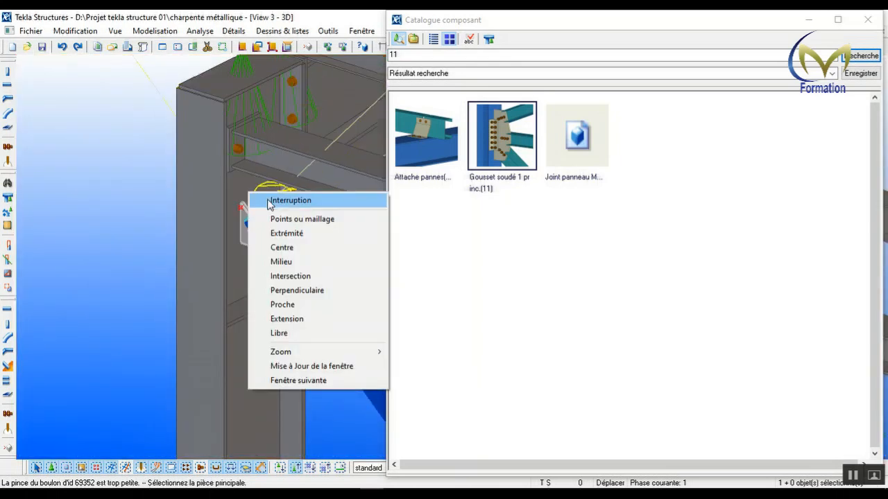
{"action": "left_click", "coordinate": [269, 200]}
- Minimize the component catalogue and examine the new bolted gusset at column 1's head, orbiting around a point on the falling diagonal
{"action": "scroll", "coordinate": [265, 203], "scroll_direction": "up", "scroll_amount": 5}
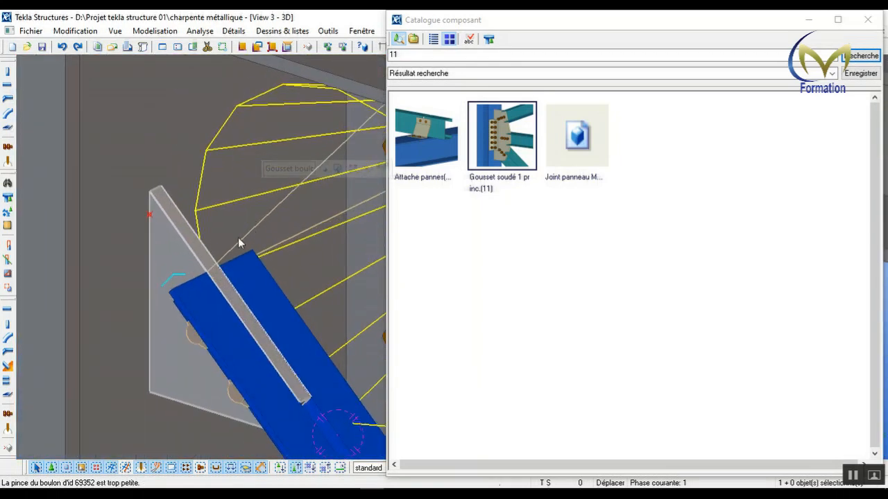
{"action": "left_click", "coordinate": [807, 19]}
{"action": "scroll", "coordinate": [363, 209], "scroll_direction": "down", "scroll_amount": 2}
{"action": "scroll", "coordinate": [363, 209], "scroll_direction": "down", "scroll_amount": 1}
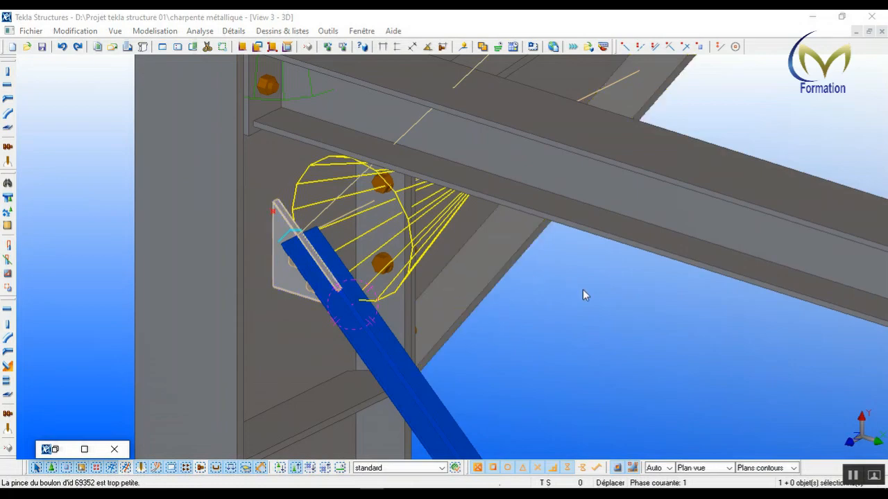
{"action": "left_click", "coordinate": [494, 317]}
{"action": "key", "text": "v"}
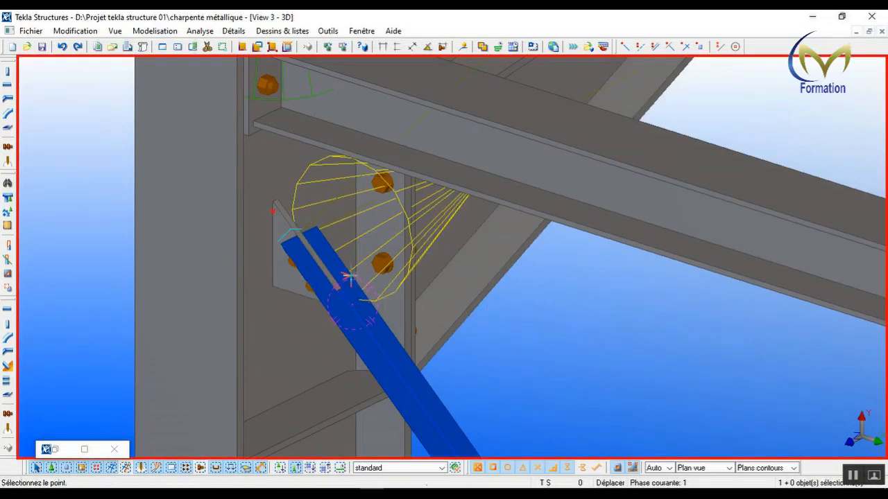
{"action": "left_click", "coordinate": [350, 276]}
{"action": "middle_click_drag", "start_coordinate": [351, 276], "coordinate": [307, 270], "text": "ctrl"}
{"action": "scroll", "coordinate": [308, 270], "scroll_direction": "up", "scroll_amount": 4}
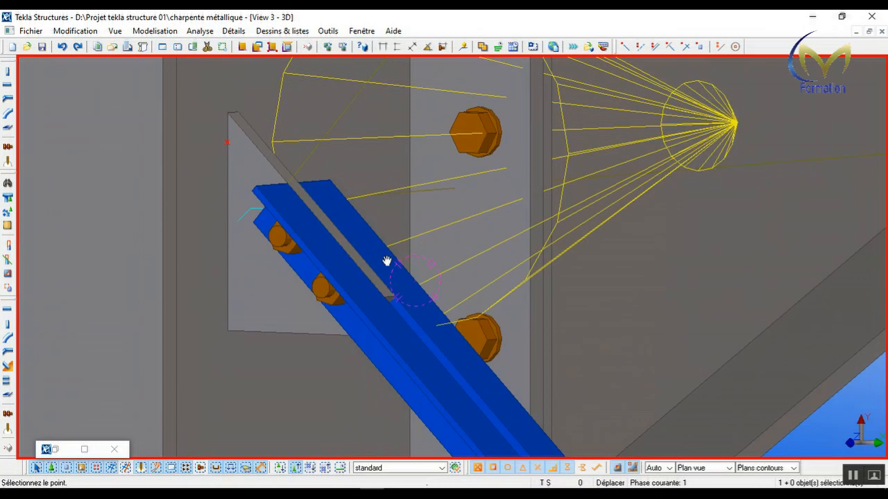
{"action": "scroll", "coordinate": [386, 262], "scroll_direction": "down", "scroll_amount": 5}
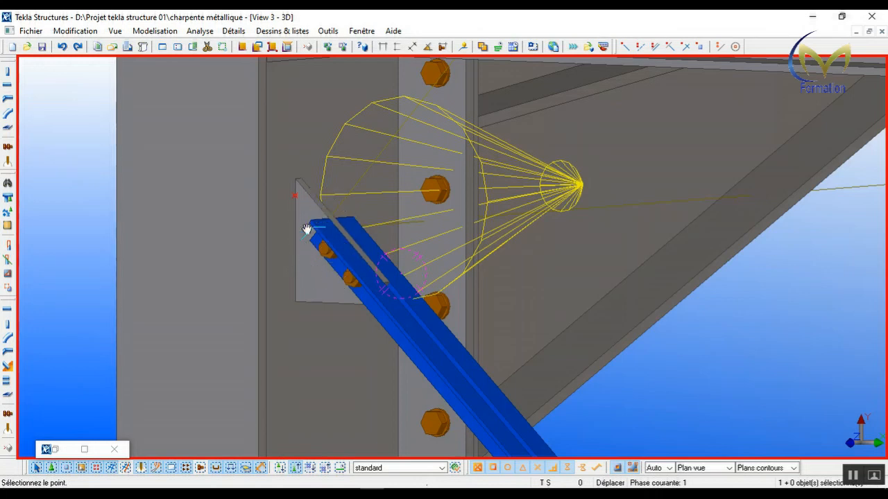
- Examine the whole X-bracing bay and the diagonals' ends at column 2's head and foot
{"action": "scroll", "coordinate": [296, 239], "scroll_direction": "down", "scroll_amount": 2}
{"action": "scroll", "coordinate": [230, 192], "scroll_direction": "down", "scroll_amount": 6}
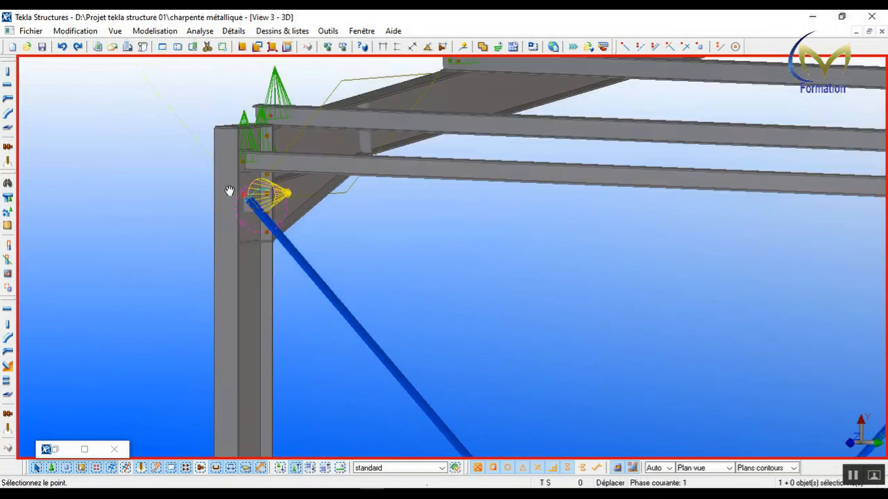
{"action": "scroll", "coordinate": [527, 208], "scroll_direction": "up", "scroll_amount": 3}
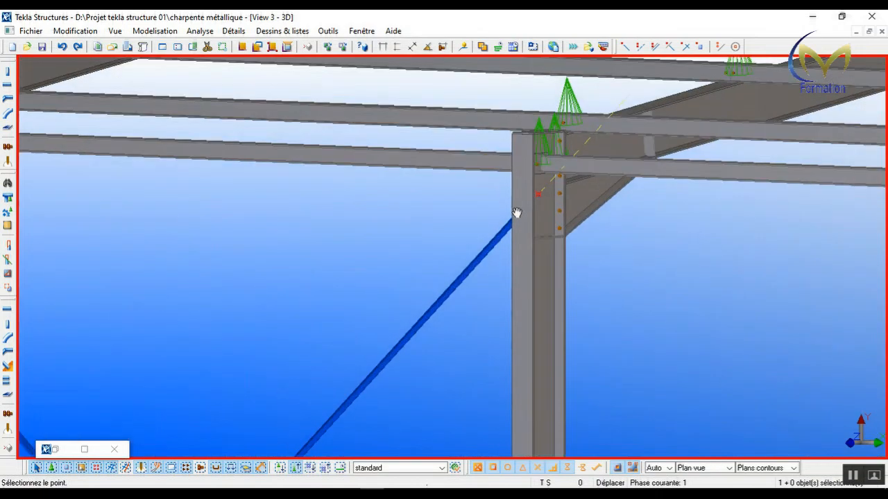
{"action": "scroll", "coordinate": [517, 212], "scroll_direction": "down", "scroll_amount": 3}
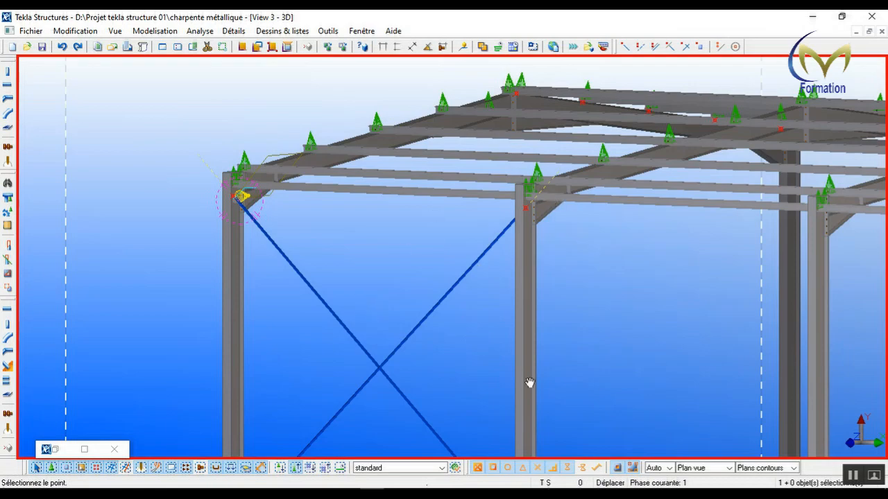
{"action": "scroll", "coordinate": [534, 221], "scroll_direction": "down", "scroll_amount": 3}
{"action": "scroll", "coordinate": [506, 353], "scroll_direction": "up", "scroll_amount": 2}
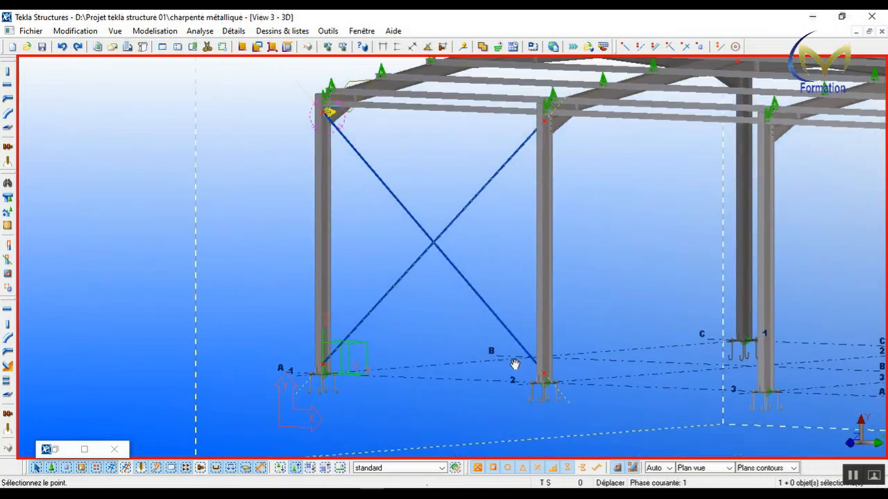
{"action": "scroll", "coordinate": [520, 368], "scroll_direction": "up", "scroll_amount": 4}
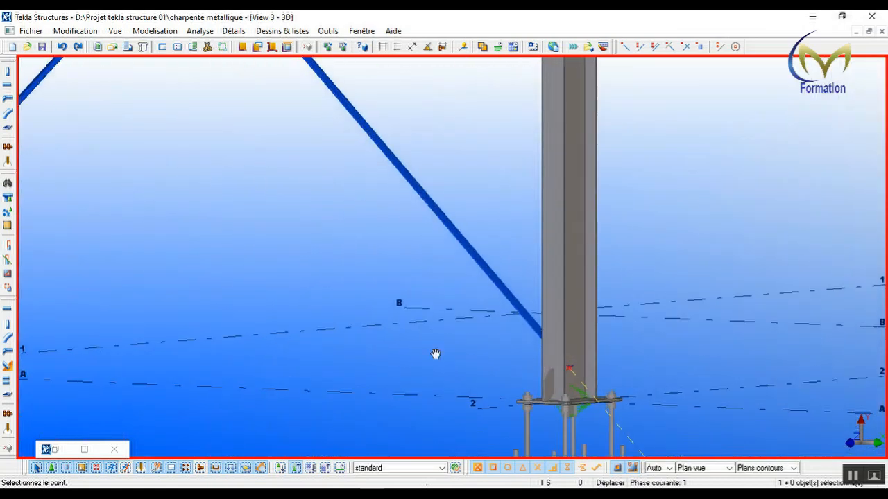
{"action": "scroll", "coordinate": [436, 355], "scroll_direction": "down", "scroll_amount": 4}
- Examine the crossing of the two double profiles, then the gusset connection at column 1's head
{"action": "scroll", "coordinate": [335, 161], "scroll_direction": "up", "scroll_amount": 4}
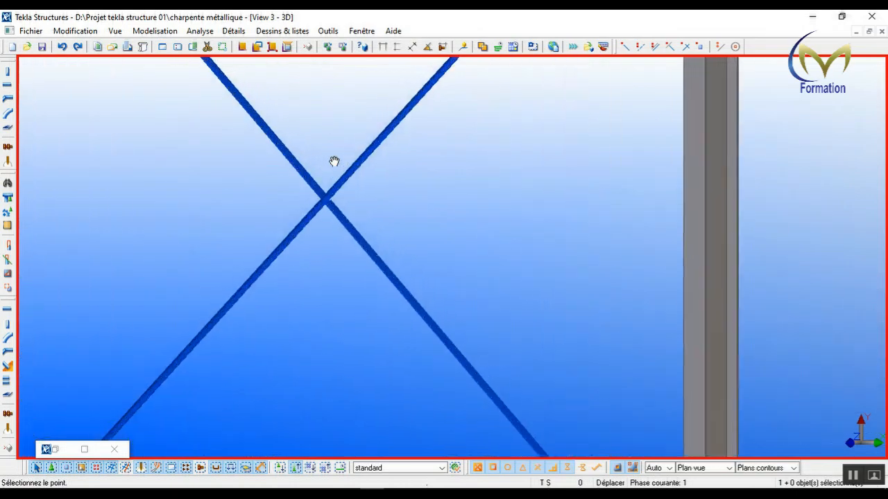
{"action": "scroll", "coordinate": [334, 161], "scroll_direction": "up", "scroll_amount": 2}
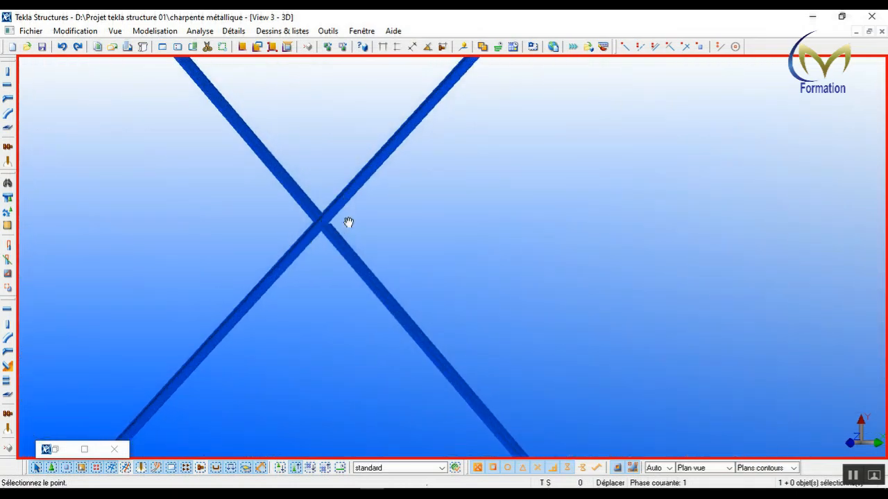
{"action": "scroll", "coordinate": [312, 204], "scroll_direction": "up", "scroll_amount": 3}
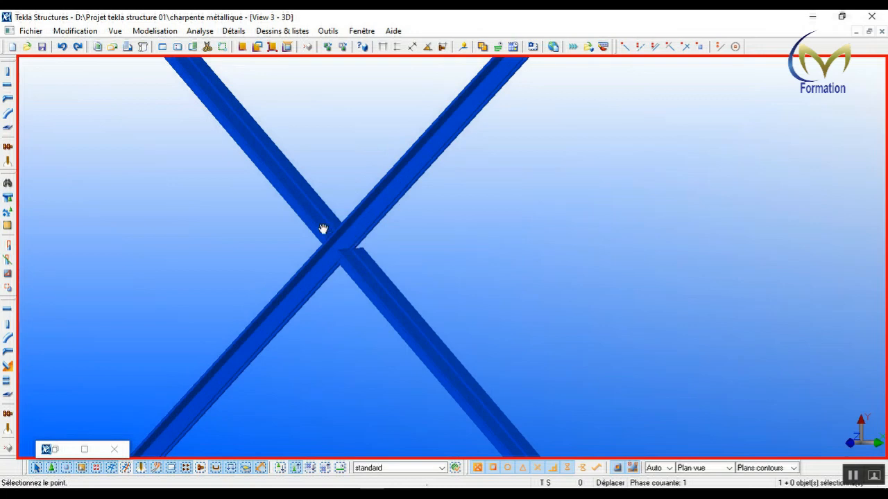
{"action": "scroll", "coordinate": [323, 229], "scroll_direction": "up", "scroll_amount": 3}
{"action": "scroll", "coordinate": [378, 250], "scroll_direction": "down", "scroll_amount": 3}
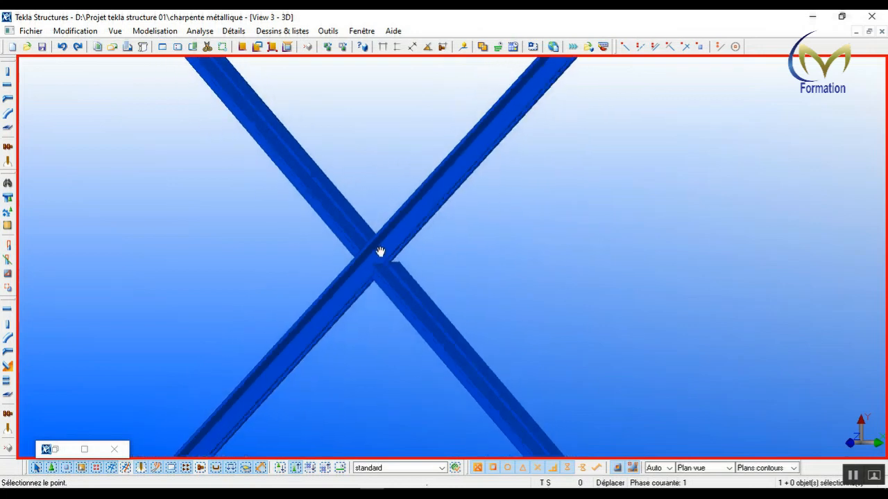
{"action": "left_click_drag", "start_coordinate": [416, 268], "coordinate": [465, 295]}
{"action": "scroll", "coordinate": [465, 295], "scroll_direction": "down", "scroll_amount": 4}
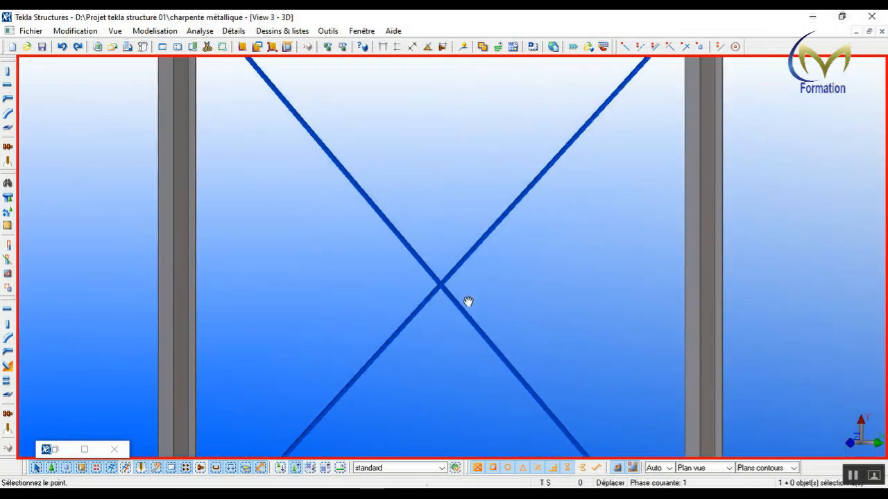
{"action": "scroll", "coordinate": [266, 70], "scroll_direction": "up", "scroll_amount": 5}
{"action": "scroll", "coordinate": [267, 70], "scroll_direction": "up", "scroll_amount": 5}
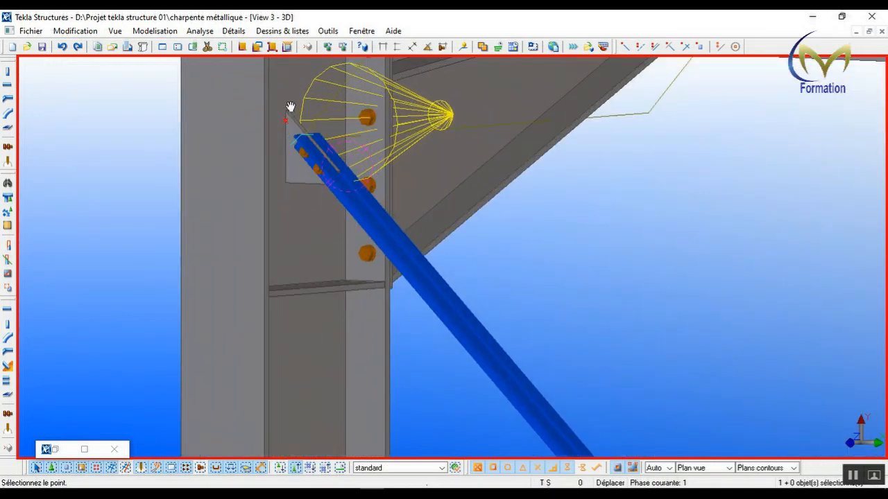
{"action": "scroll", "coordinate": [349, 283], "scroll_direction": "down", "scroll_amount": 3}
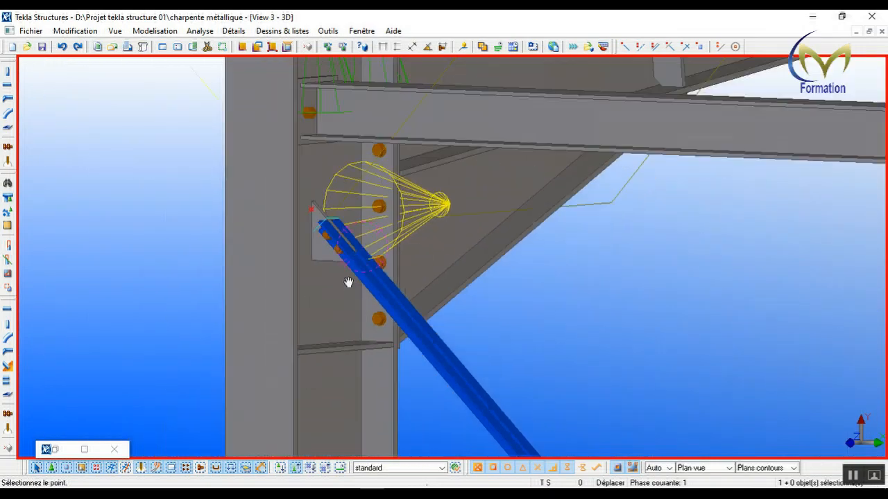
{"action": "scroll", "coordinate": [319, 97], "scroll_direction": "up", "scroll_amount": 3}
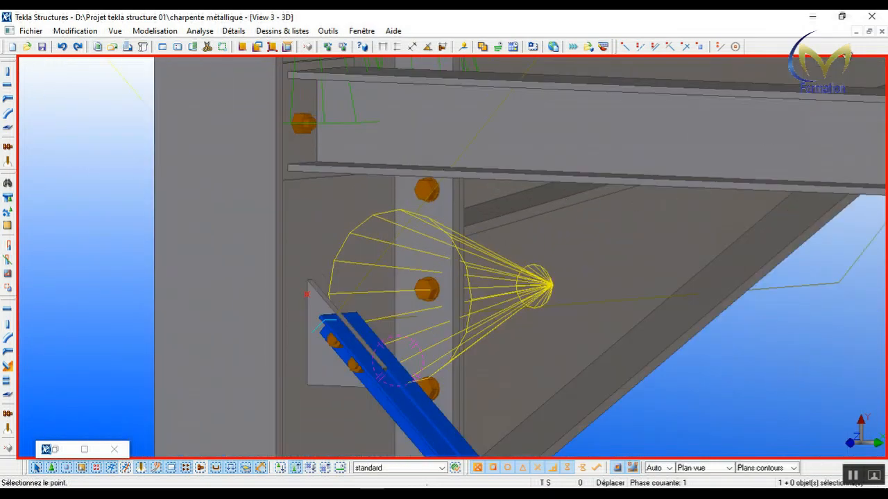